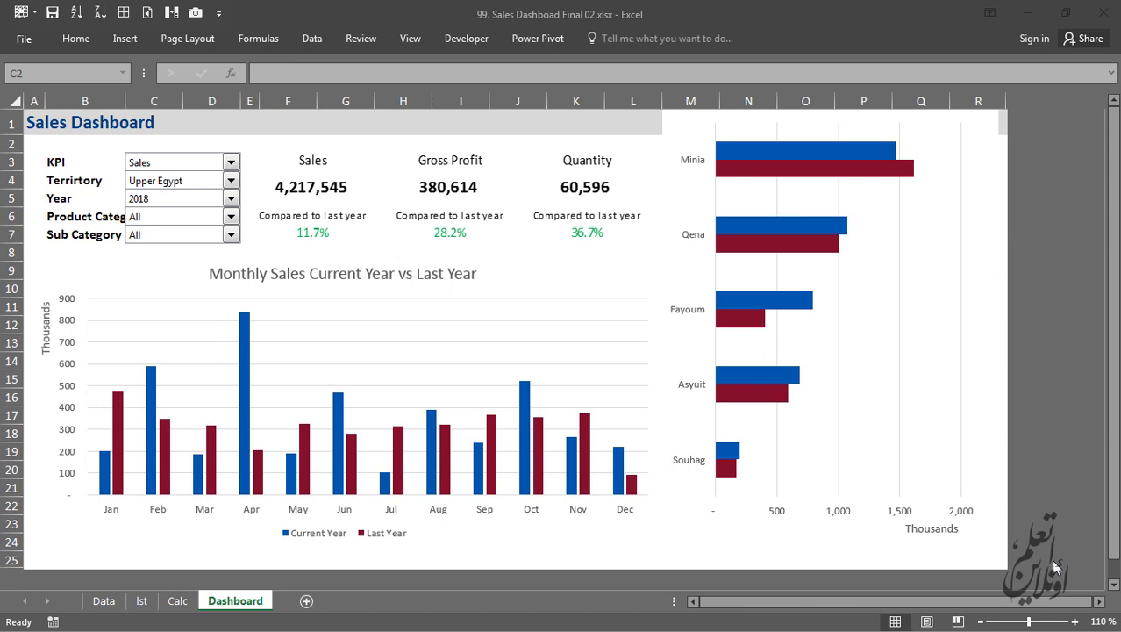
Step: Bring up the '03. Sales Dashboad Development 09 Governorate Fix 02' workbook's Dashboard sheet
{"action": "left_click", "coordinate": [1053, 439]}
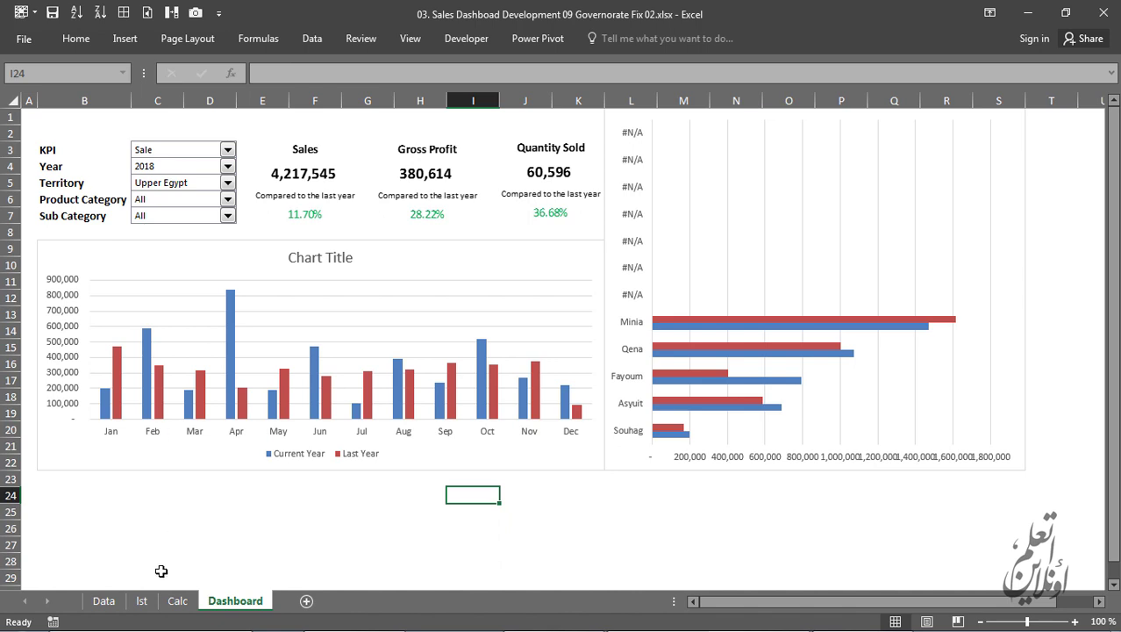
Step: On the lst sheet, set category index I1 to 3 (Electronic) and sub-category index K1 to 2
{"action": "left_click", "coordinate": [141, 601]}
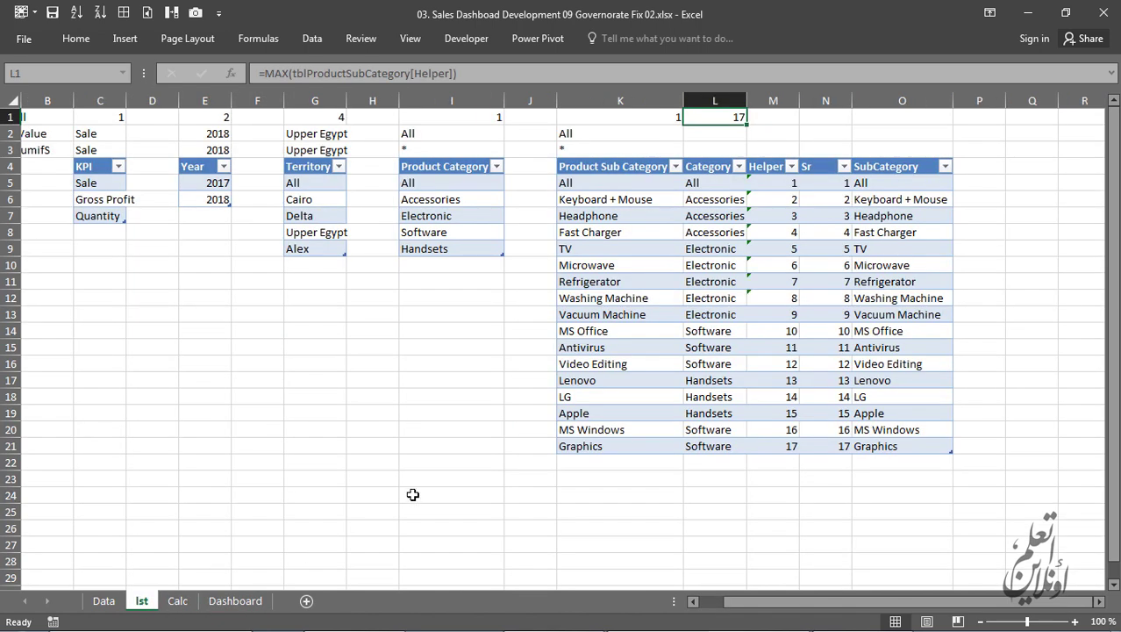
{"action": "left_click", "coordinate": [659, 138]}
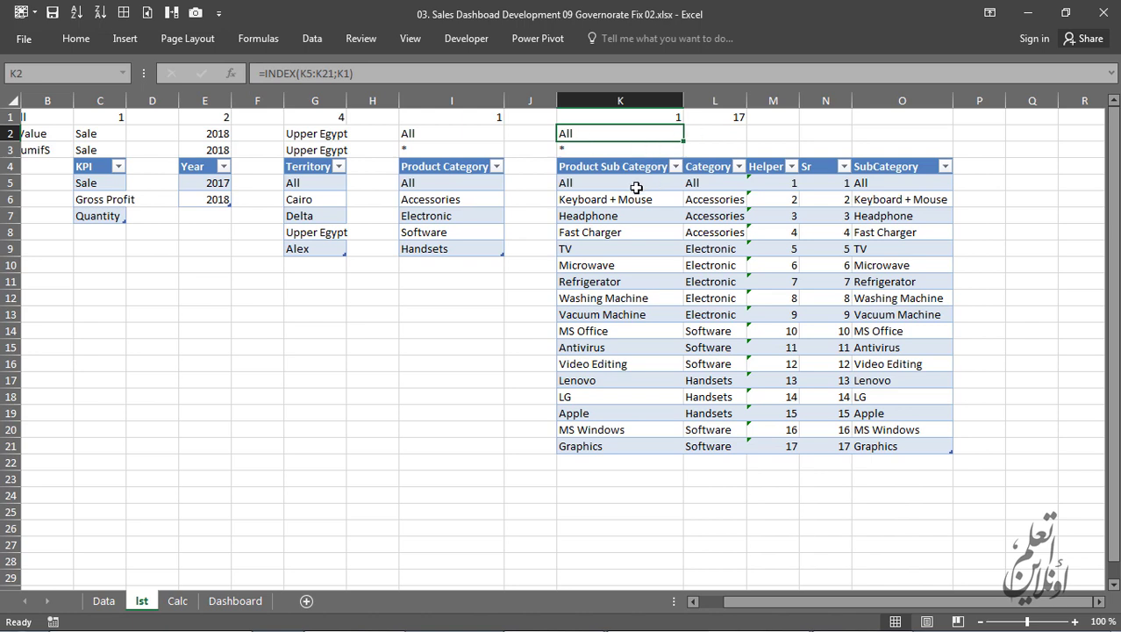
{"action": "key", "text": "F2"}
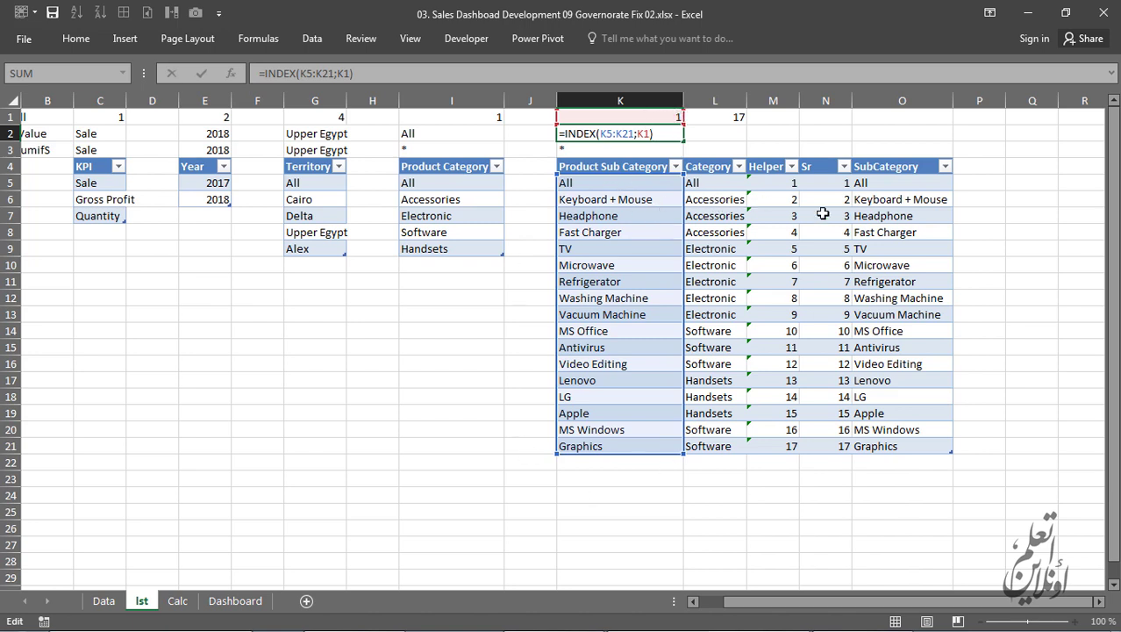
{"action": "key", "text": "ctrl+Return"}
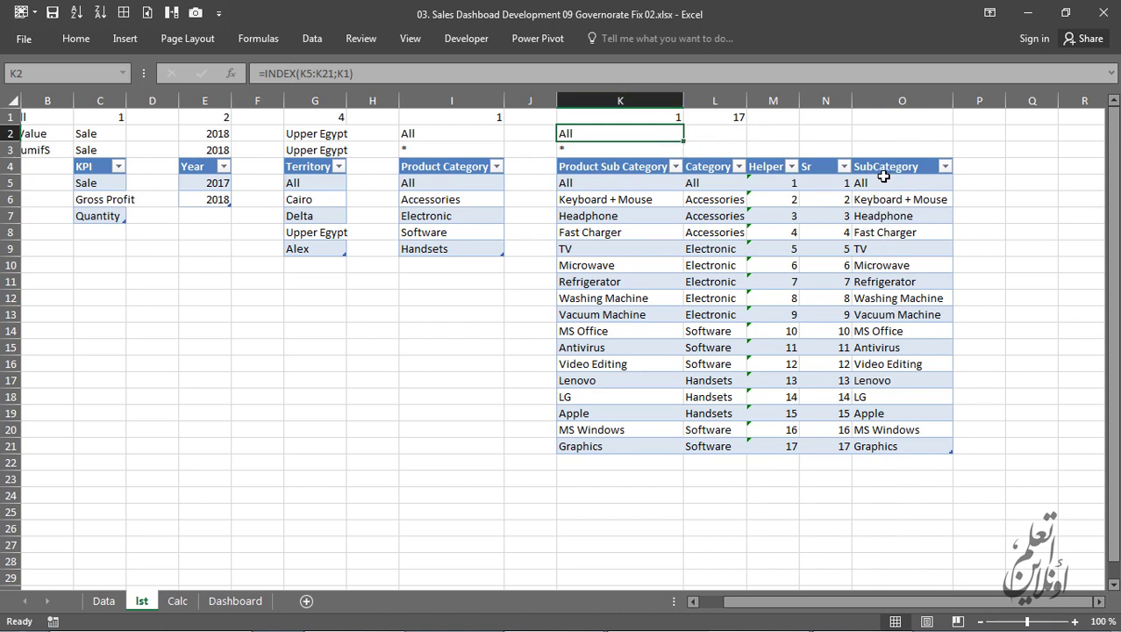
{"action": "left_click", "coordinate": [488, 113]}
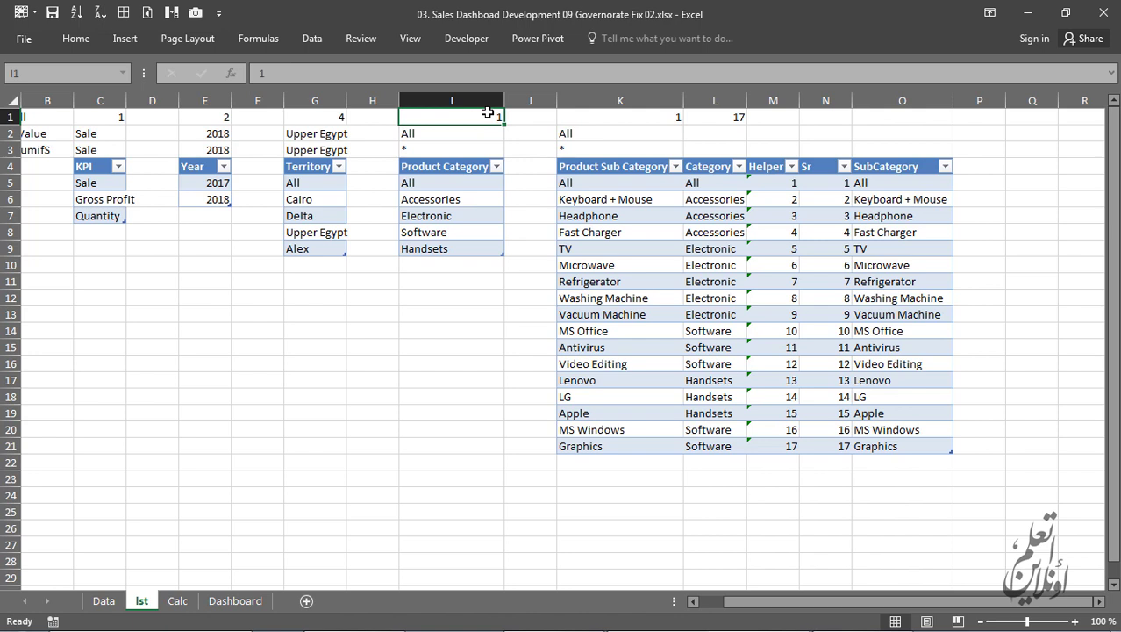
{"action": "type", "text": "3"}
{"action": "key", "text": "Return"}
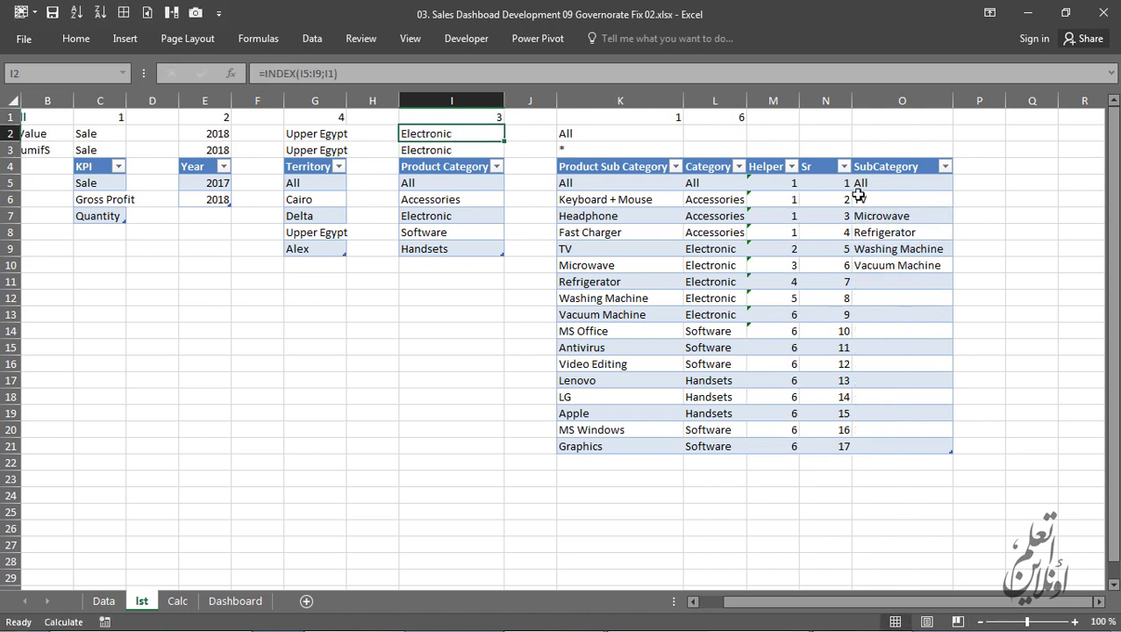
{"action": "left_click", "coordinate": [648, 115]}
{"action": "type", "text": "2"}
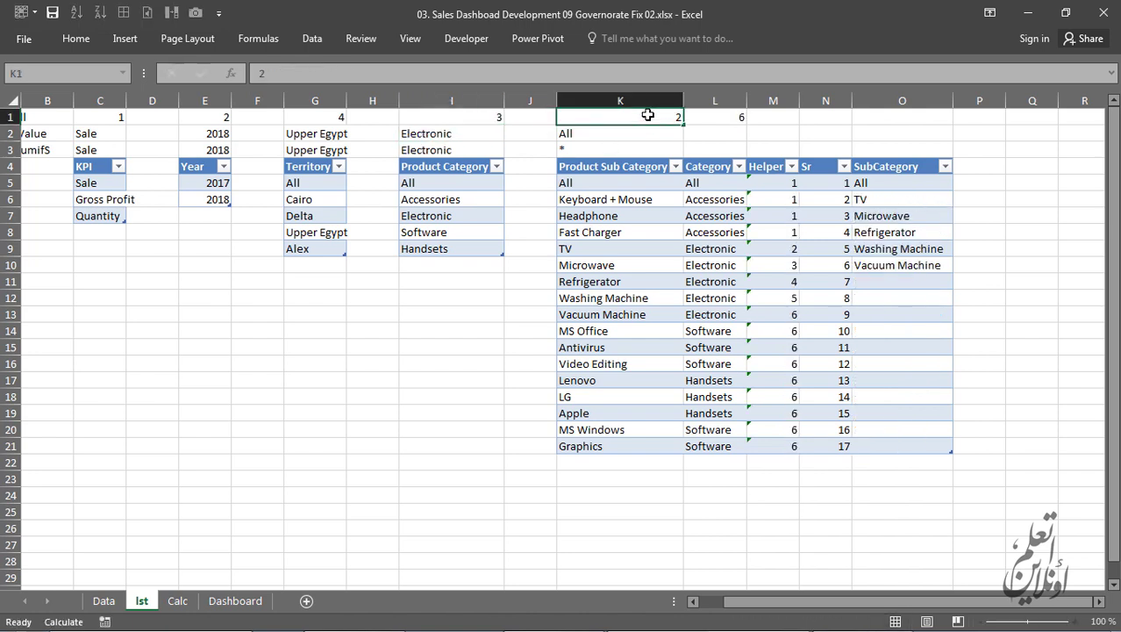
{"action": "key", "text": "Return"}
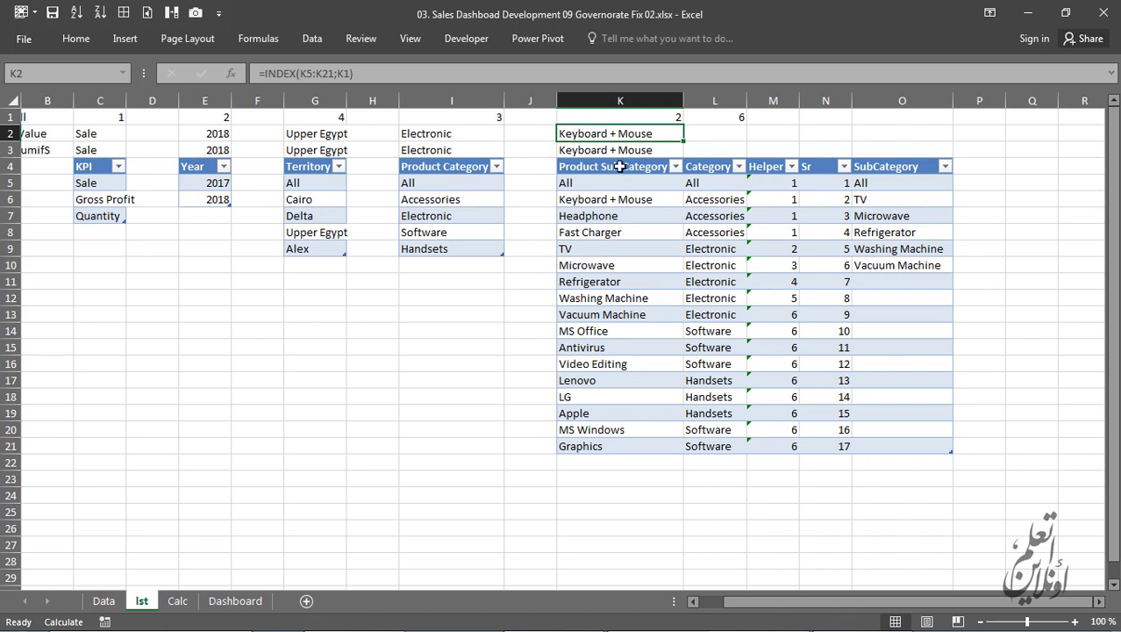
Step: Point K2's lookup at O5:O21 so it reads =INDEX(O5:O21;K1) and returns TV
{"action": "double_click", "coordinate": [673, 136]}
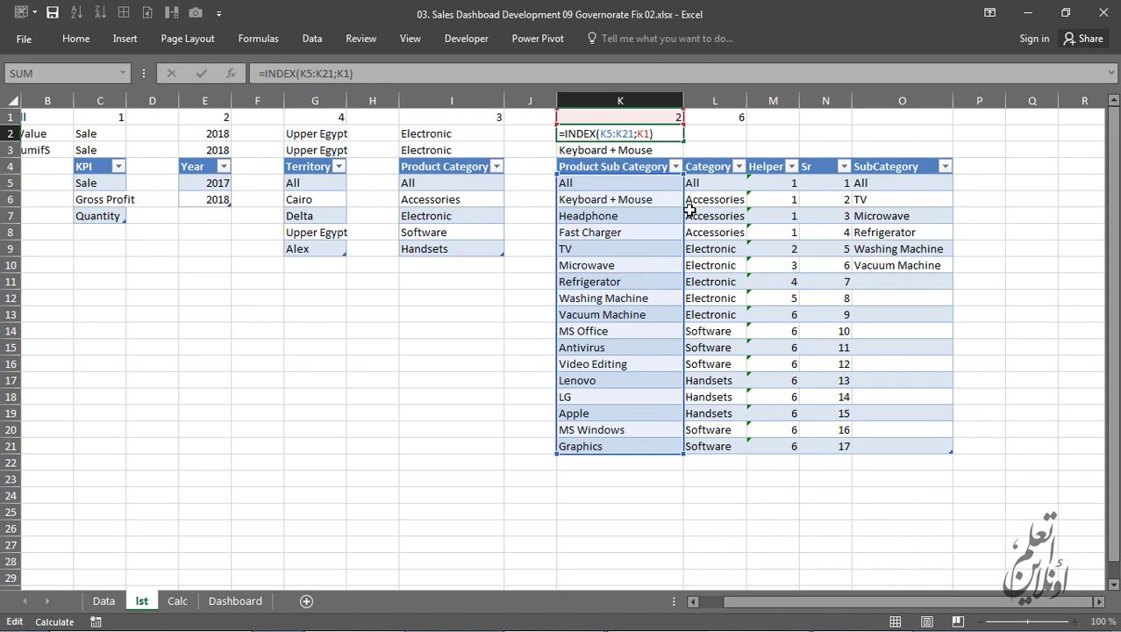
{"action": "left_click_drag", "start_coordinate": [684, 208], "coordinate": [910, 204]}
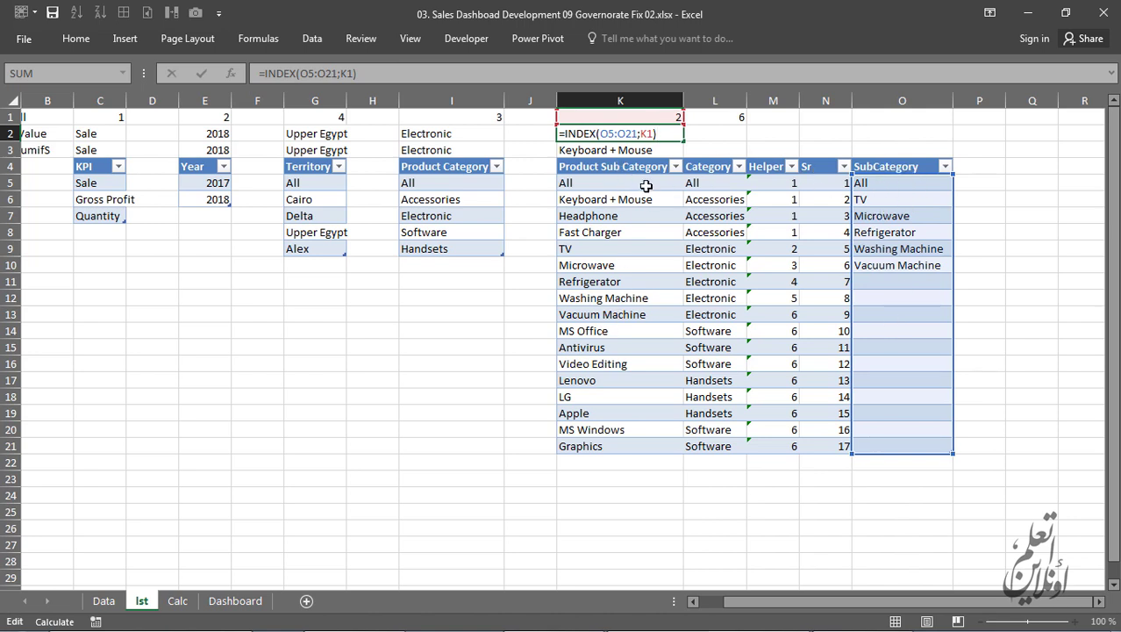
{"action": "key", "text": "Return"}
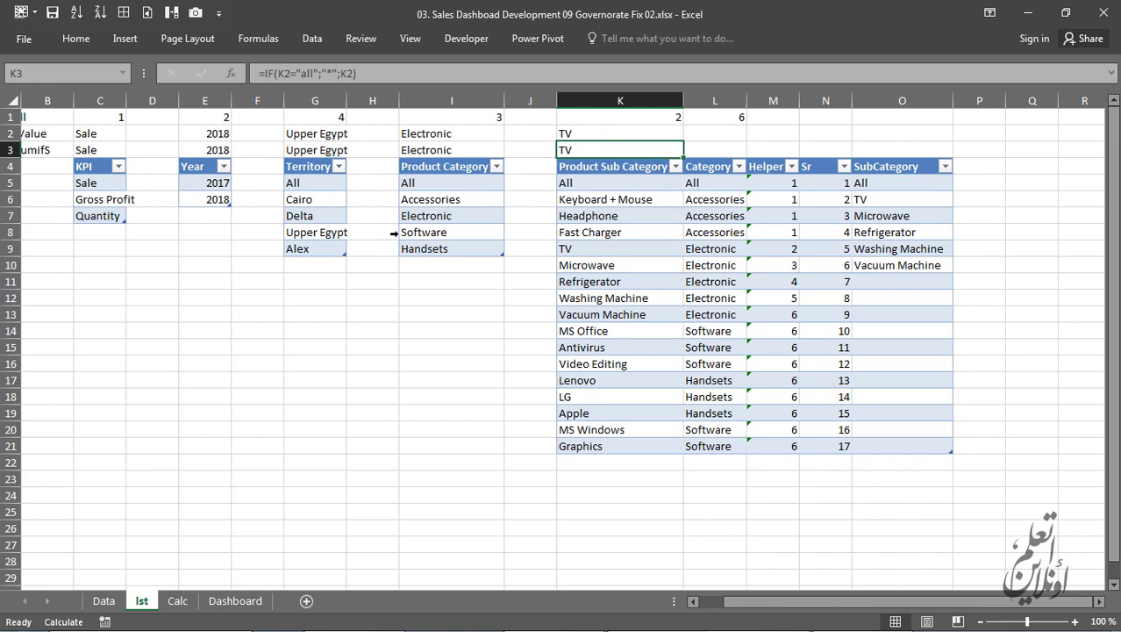
Step: Filter the Dashboard to Electronic > Microwave in All territories, then view the Calc sheet
{"action": "left_click", "coordinate": [239, 601]}
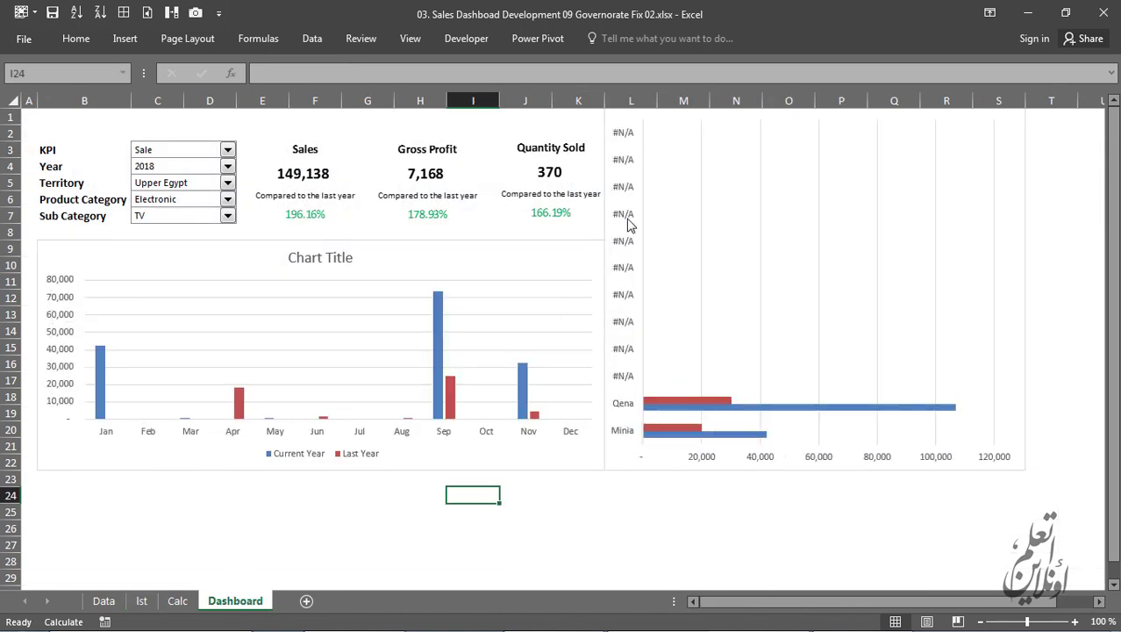
{"action": "left_click", "coordinate": [202, 200]}
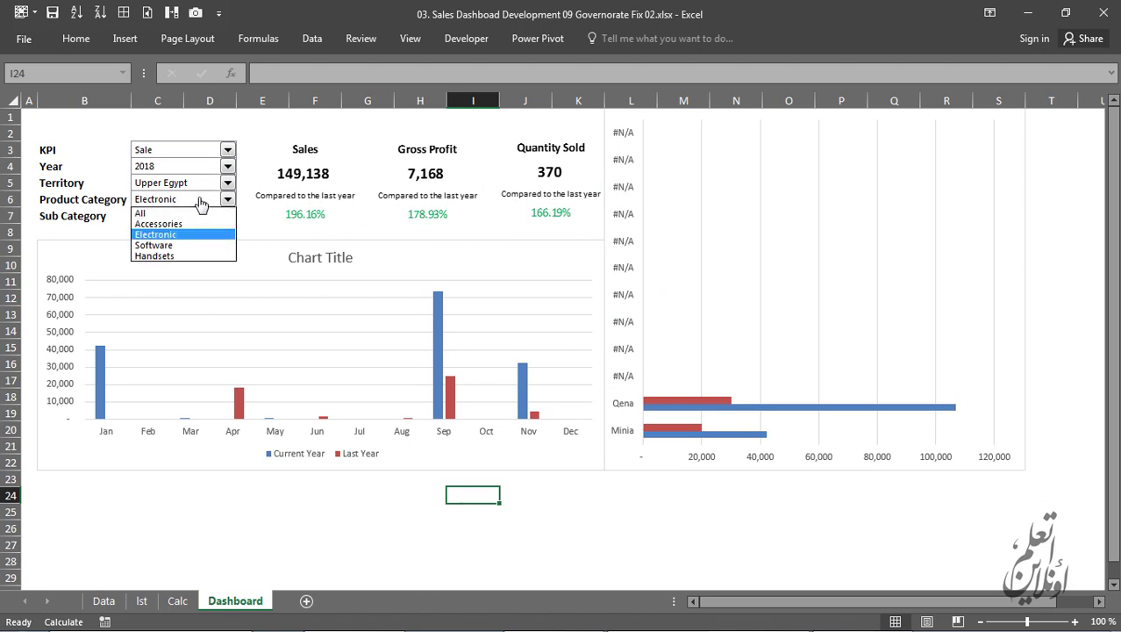
{"action": "left_click", "coordinate": [169, 200]}
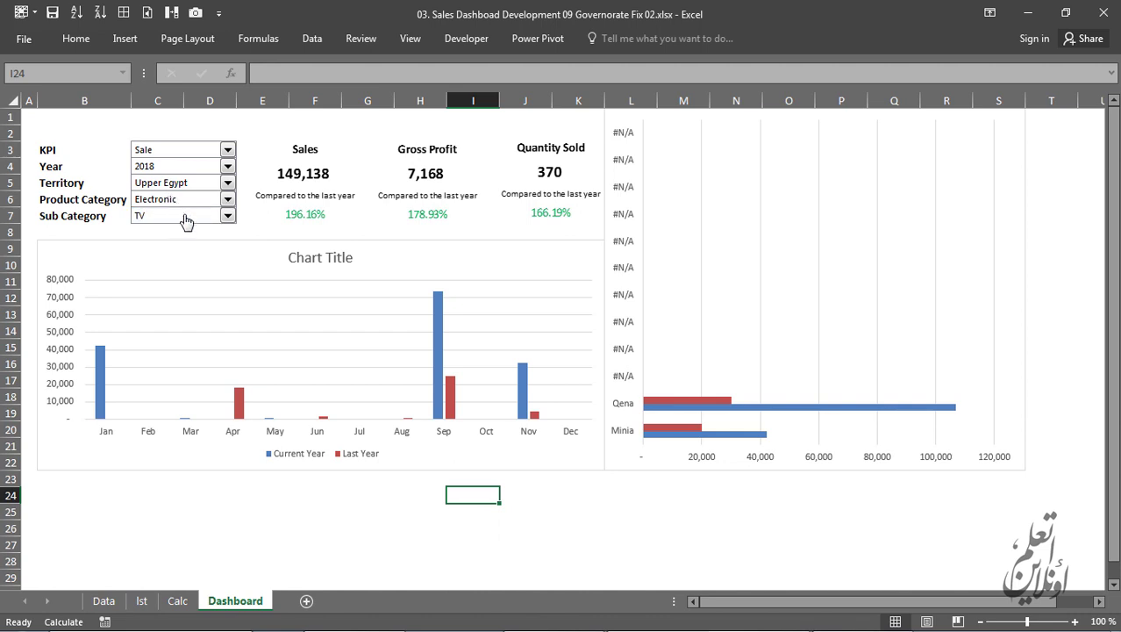
{"action": "left_click", "coordinate": [186, 217]}
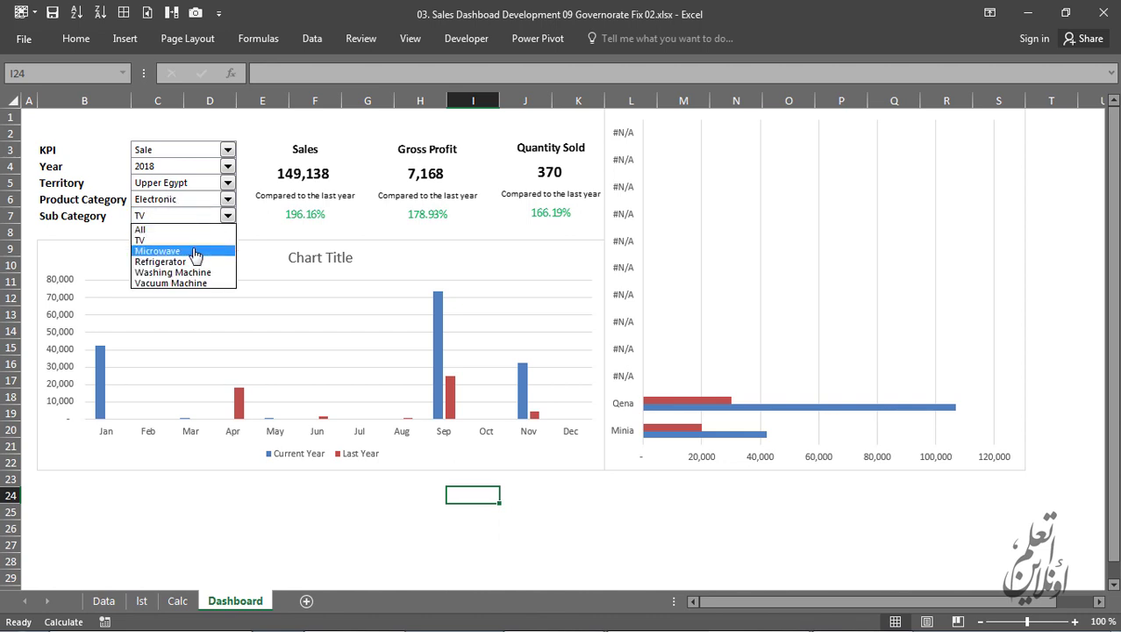
{"action": "left_click", "coordinate": [194, 252]}
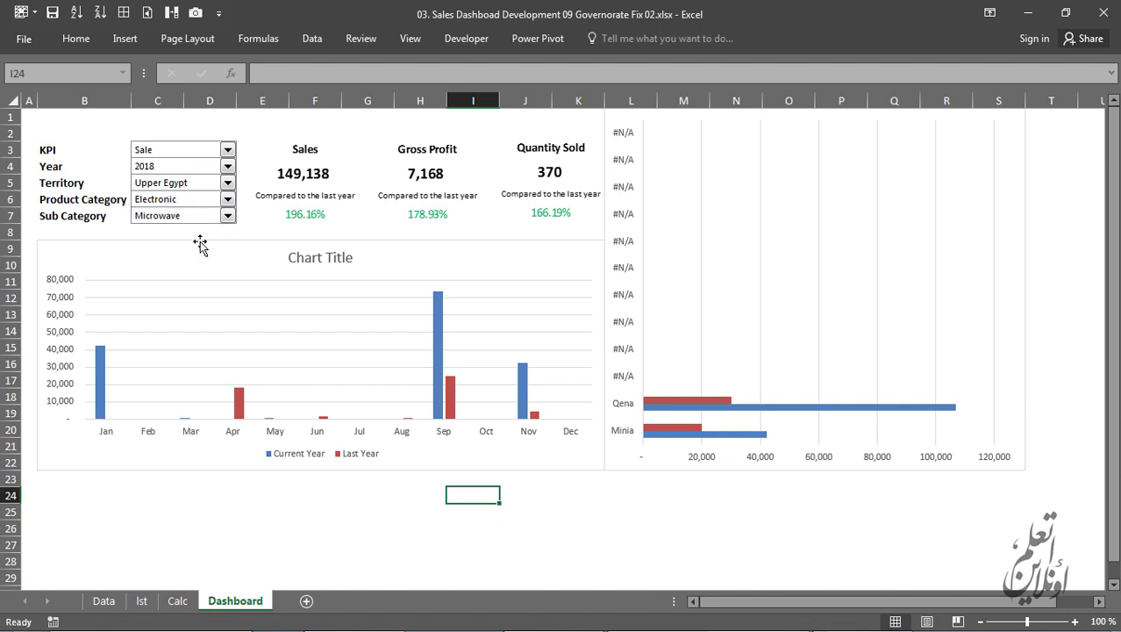
{"action": "left_click", "coordinate": [189, 186]}
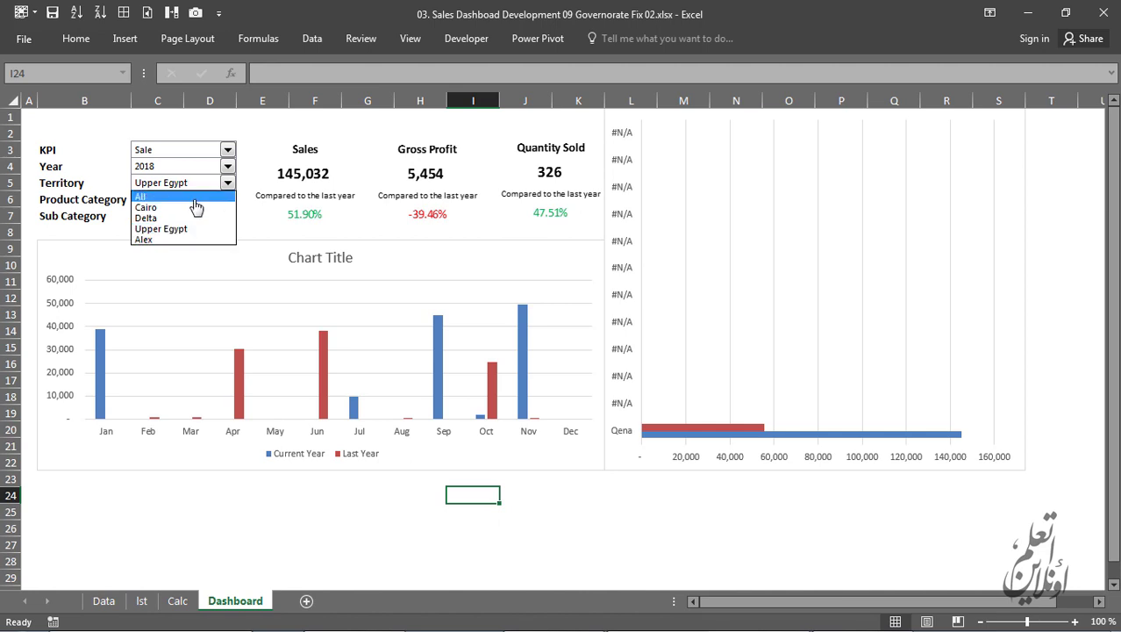
{"action": "left_click", "coordinate": [191, 197]}
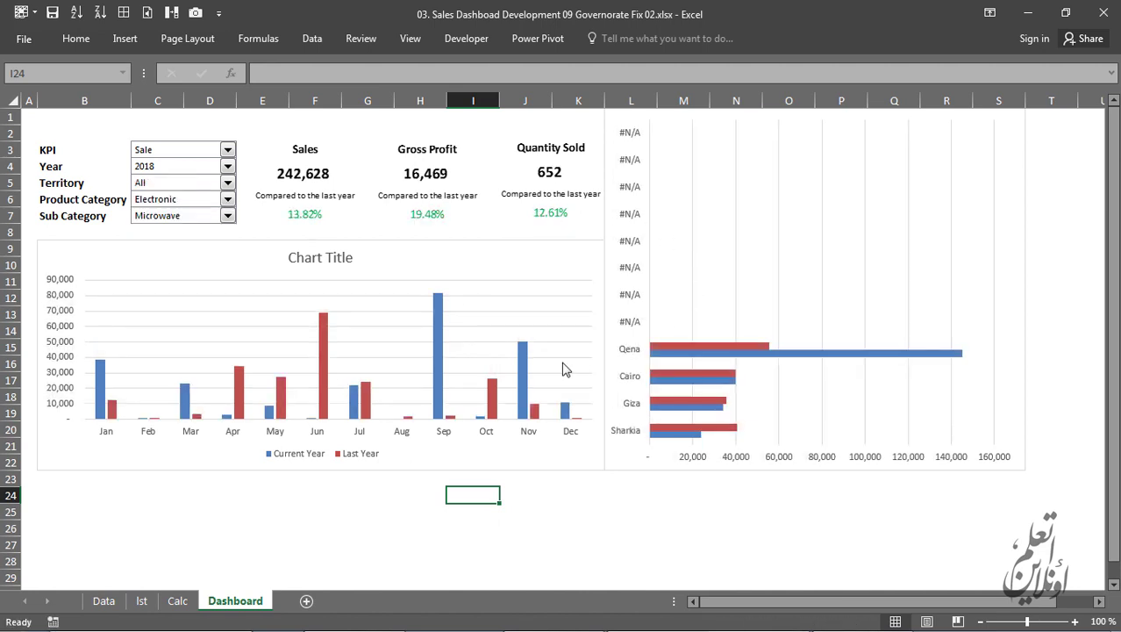
{"action": "left_click", "coordinate": [178, 601]}
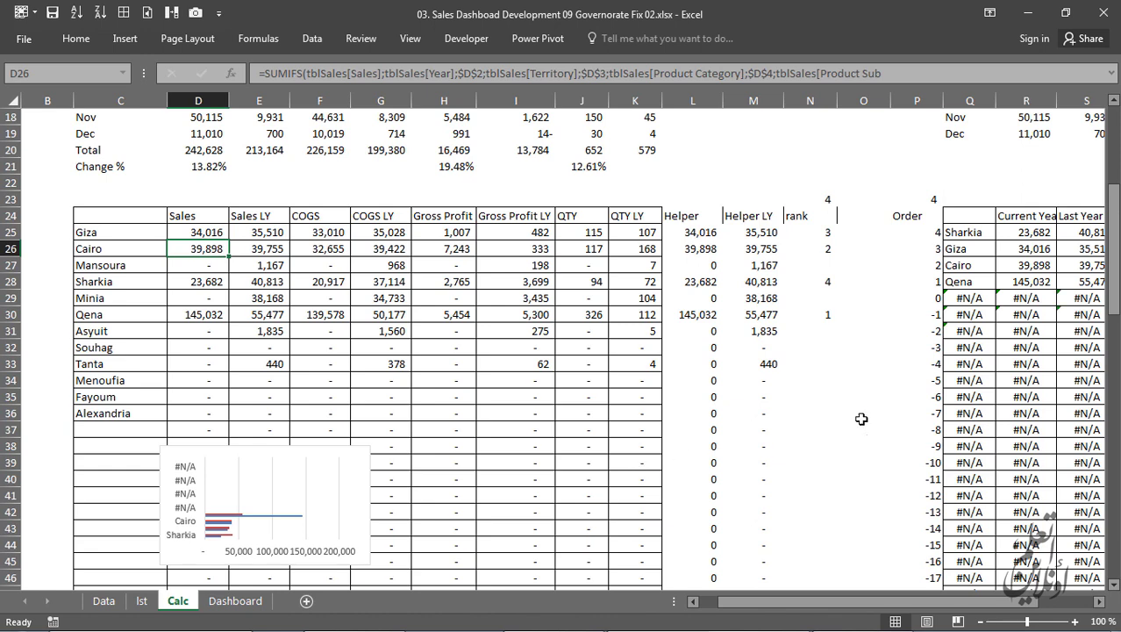
{"action": "left_click_drag", "start_coordinate": [971, 234], "coordinate": [967, 282]}
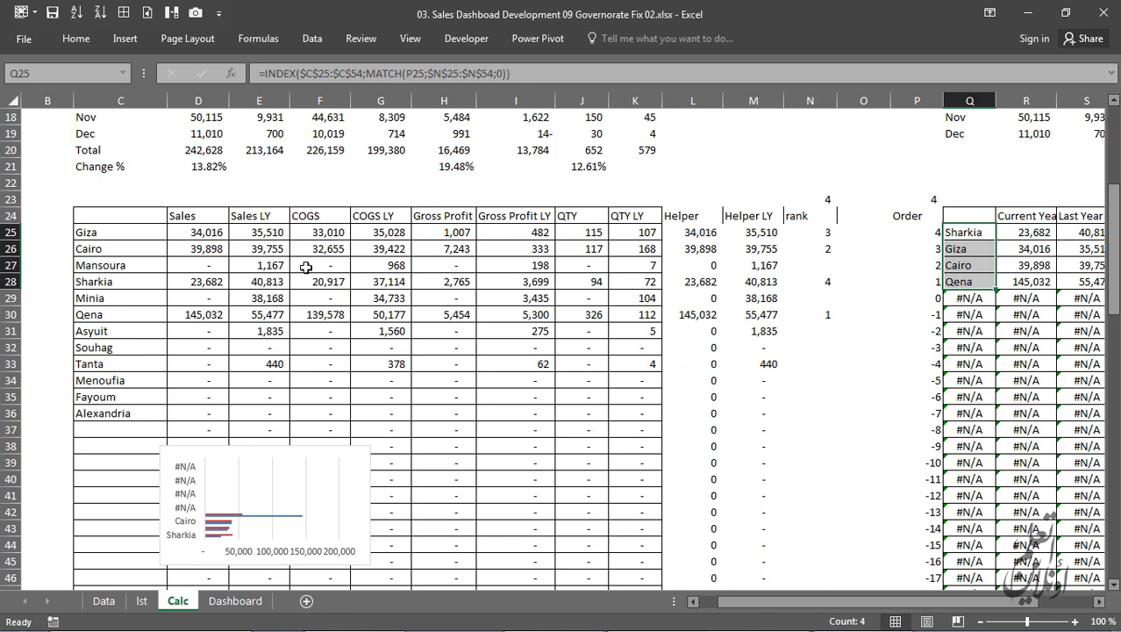
{"action": "left_click_drag", "start_coordinate": [130, 232], "coordinate": [422, 418]}
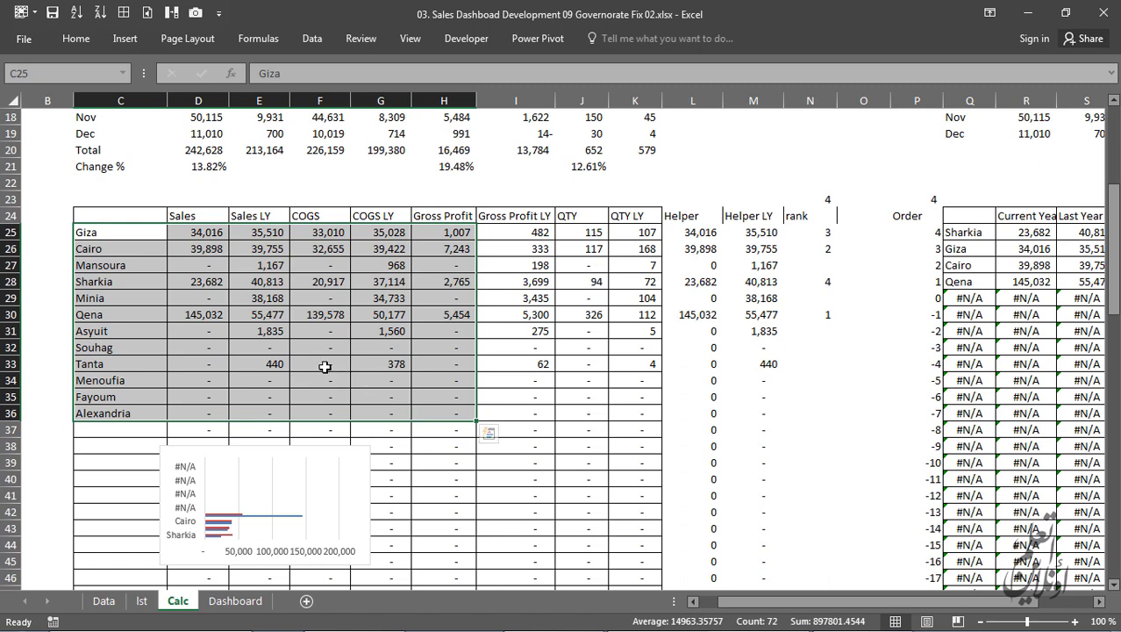
{"action": "left_click_drag", "start_coordinate": [264, 331], "coordinate": [118, 334]}
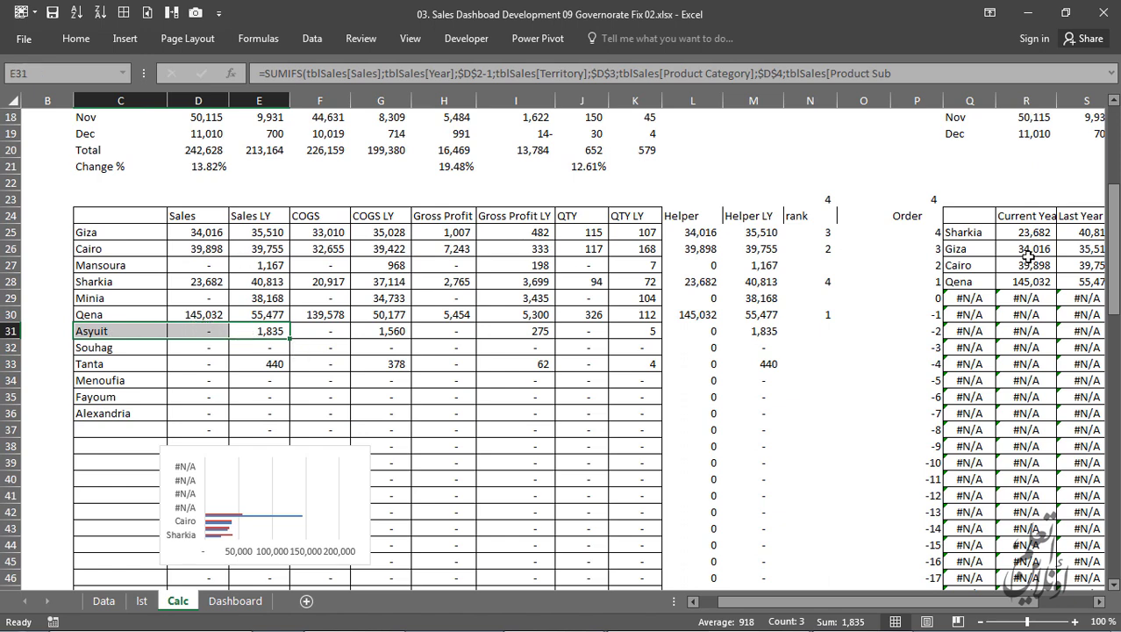
Step: Insert two blank columns at column O, before the Order table
{"action": "mouse_move", "coordinate": [301, 351]}
{"action": "left_click", "coordinate": [851, 217]}
{"action": "key", "text": "ctrl+space"}
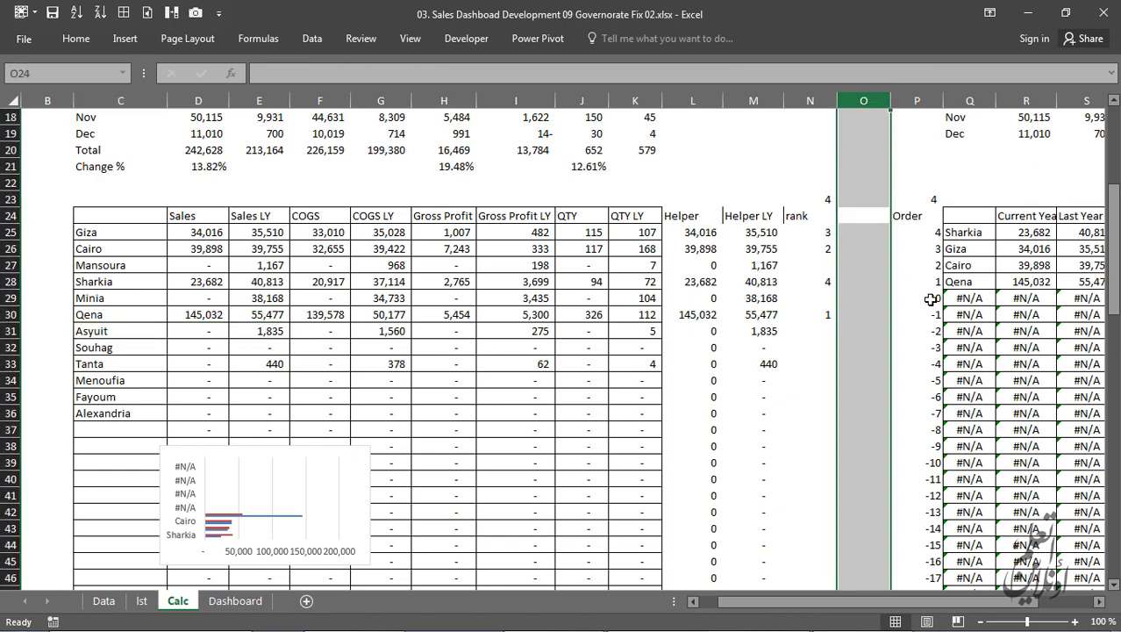
{"action": "key", "text": "ctrl+shift+plus"}
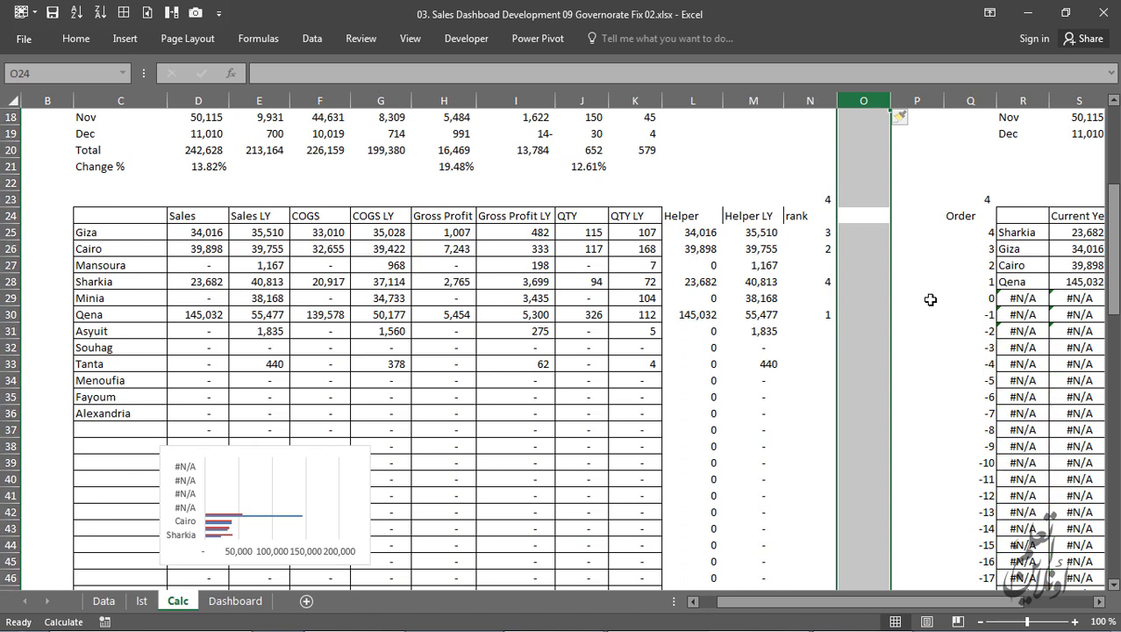
{"action": "key", "text": "ctrl+shift+plus"}
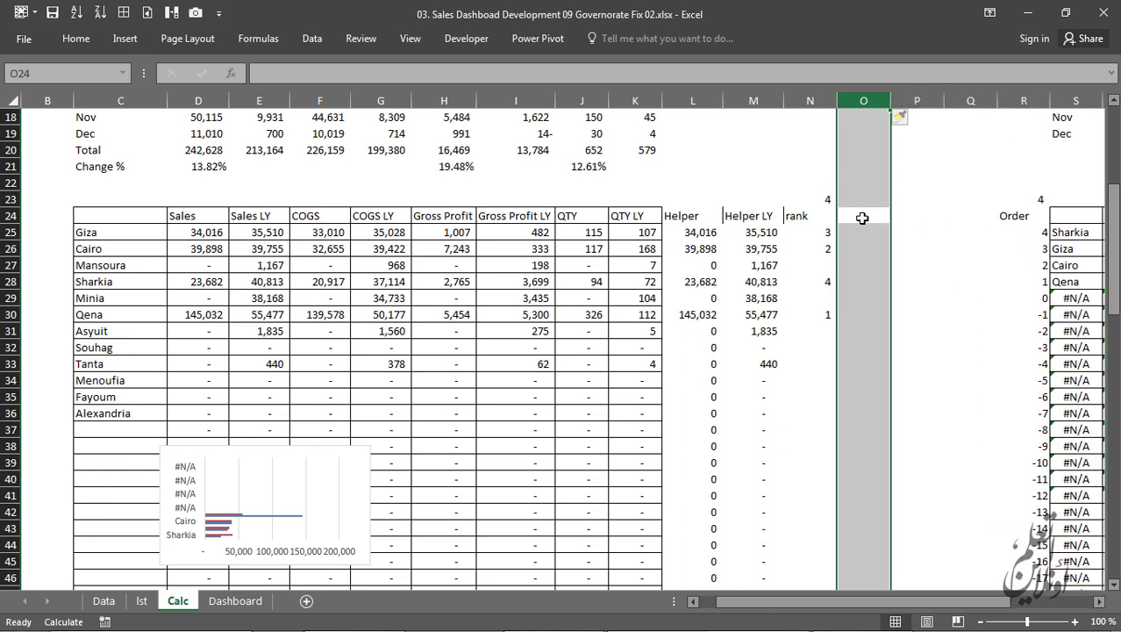
{"action": "left_click", "coordinate": [863, 218]}
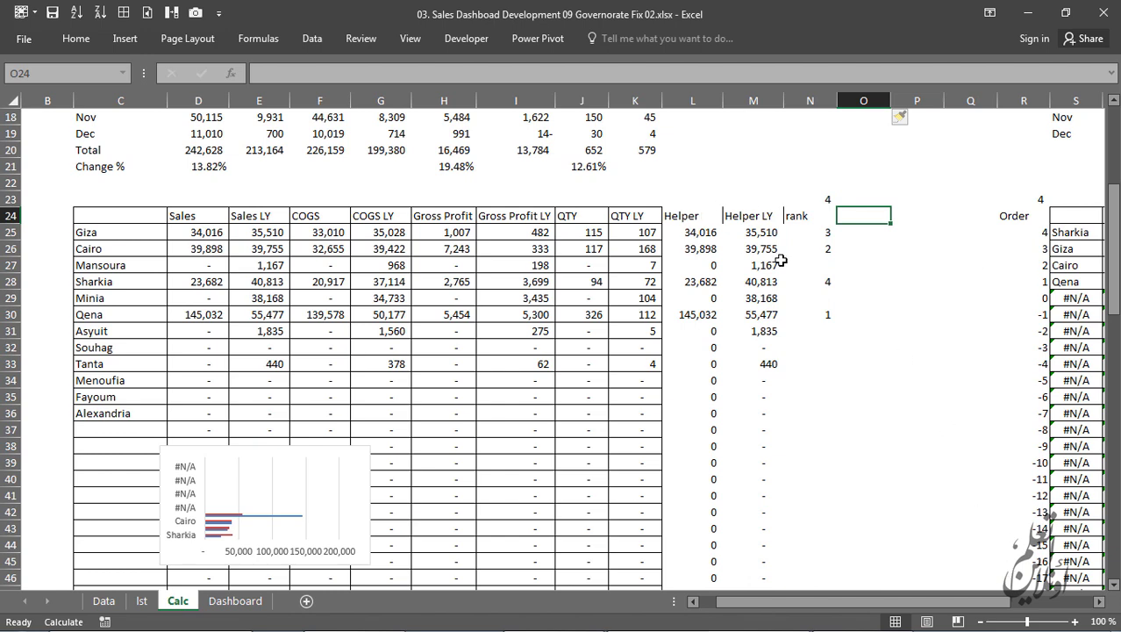
Step: Enter the heading 'Not in List' in cell O24
{"action": "left_click", "coordinate": [114, 232]}
{"action": "left_click_drag", "start_coordinate": [1069, 233], "coordinate": [1077, 281]}
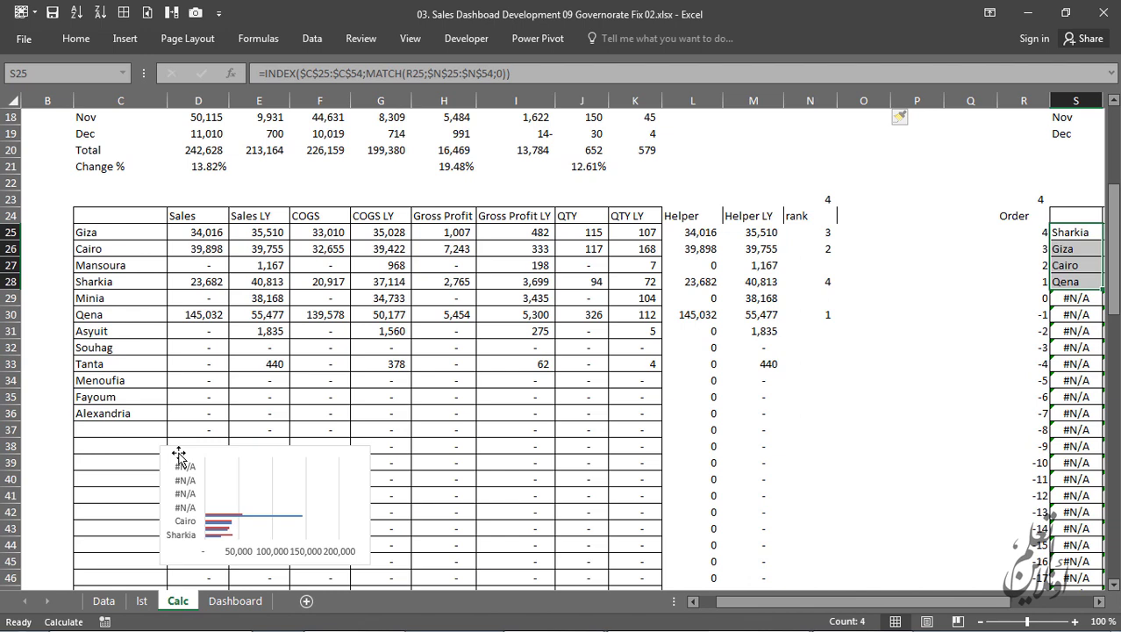
{"action": "left_click", "coordinate": [863, 213]}
{"action": "type", "text": "Not in List"}
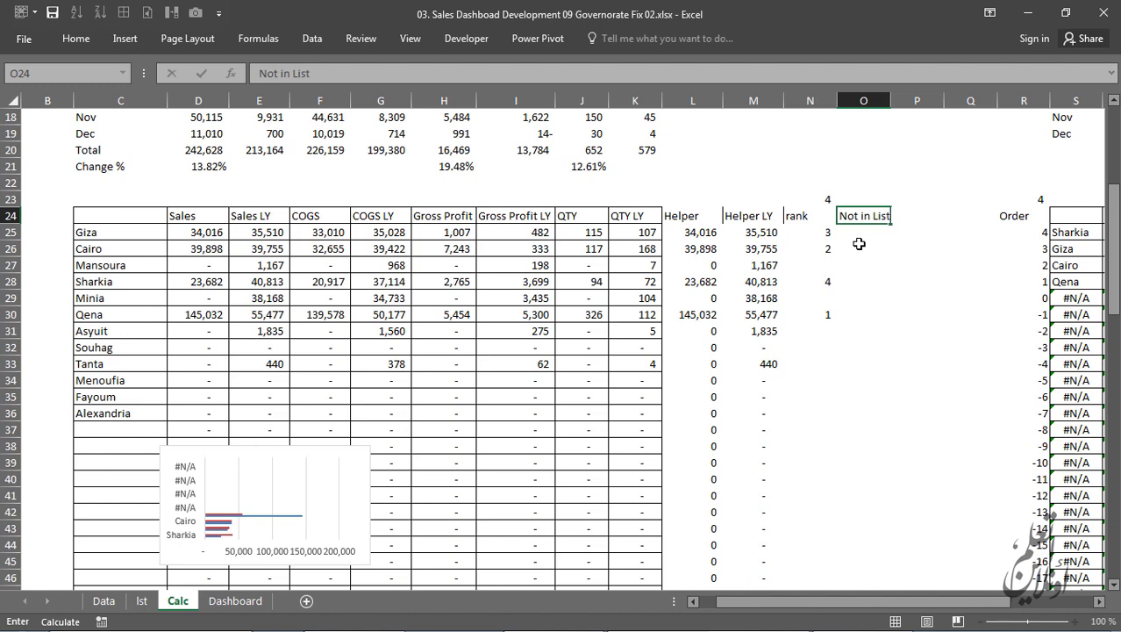
{"action": "key", "text": "Return"}
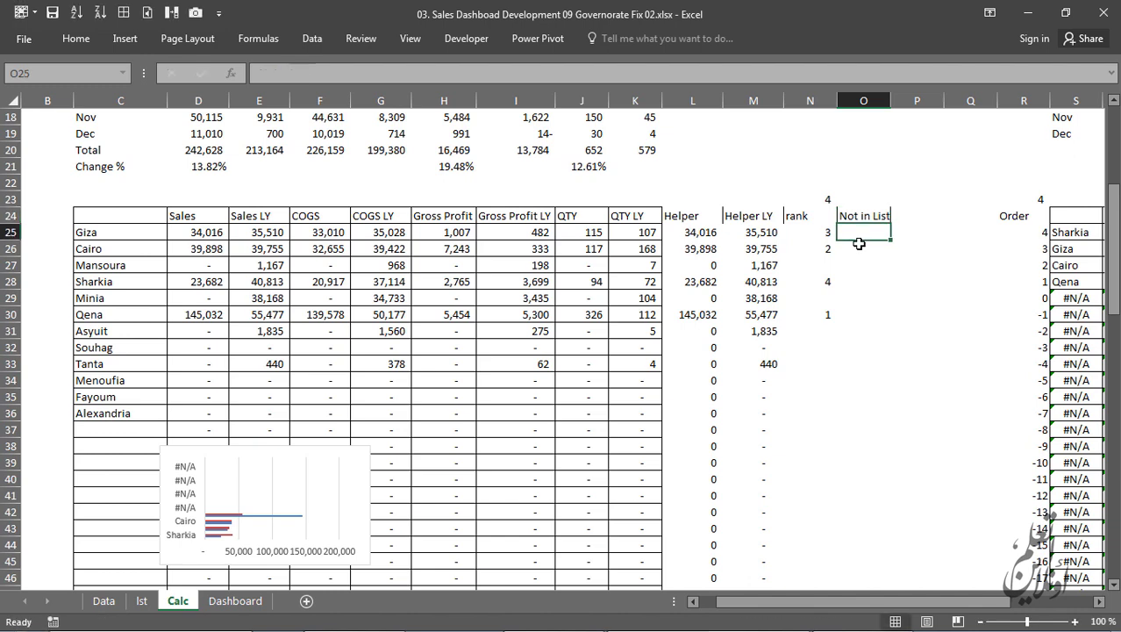
{"action": "type", "text": "="}
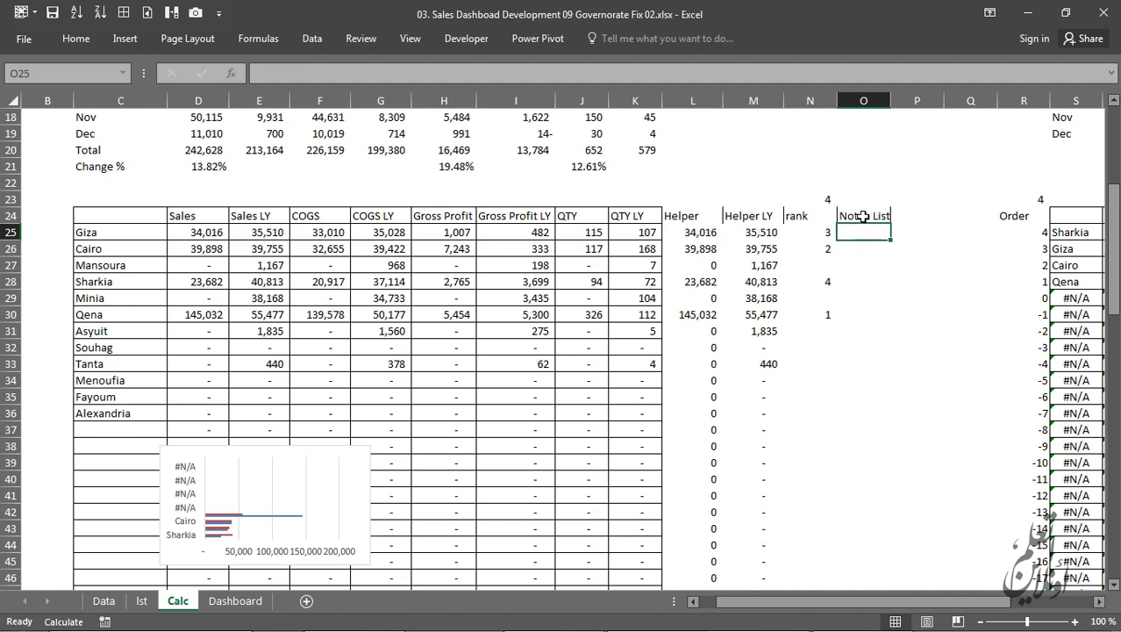
Step: In O25, build an AND check comparing Giza's Helper L25 to 0 and Helper LY M25
{"action": "left_click", "coordinate": [701, 264]}
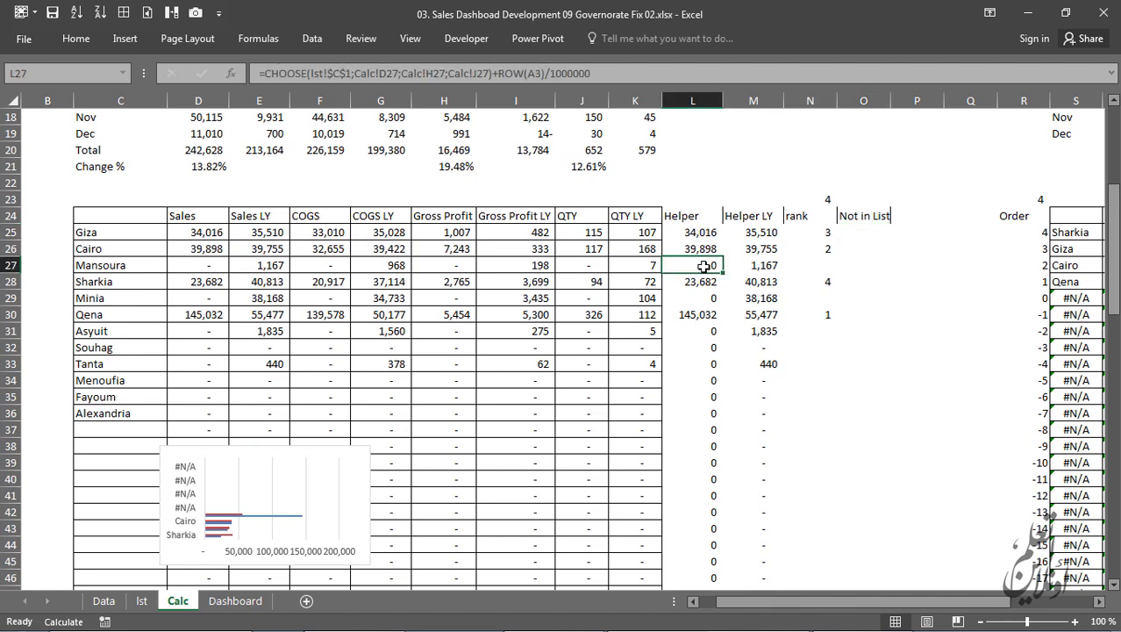
{"action": "left_click", "coordinate": [760, 264]}
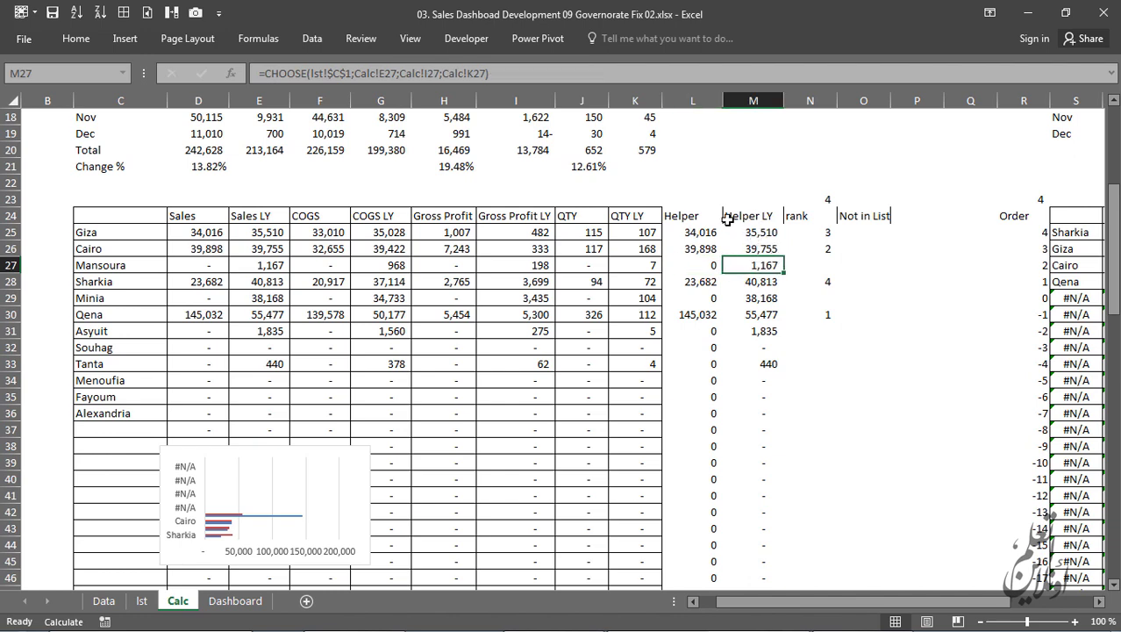
{"action": "left_click", "coordinate": [875, 236]}
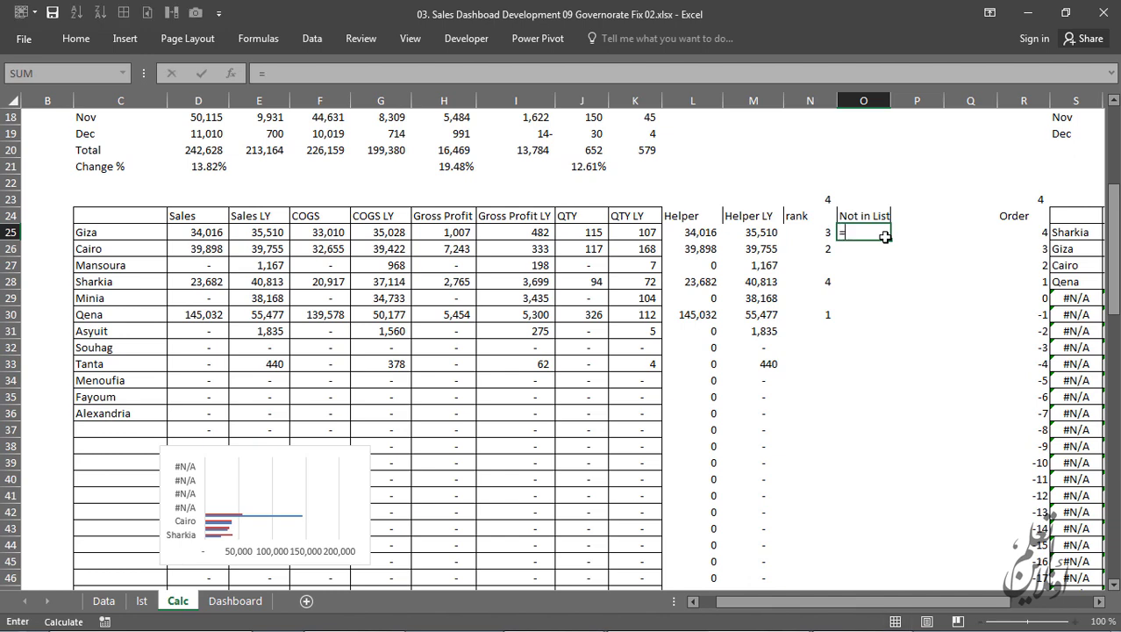
{"action": "type", "text": "=a"}
{"action": "type", "text": "nd("}
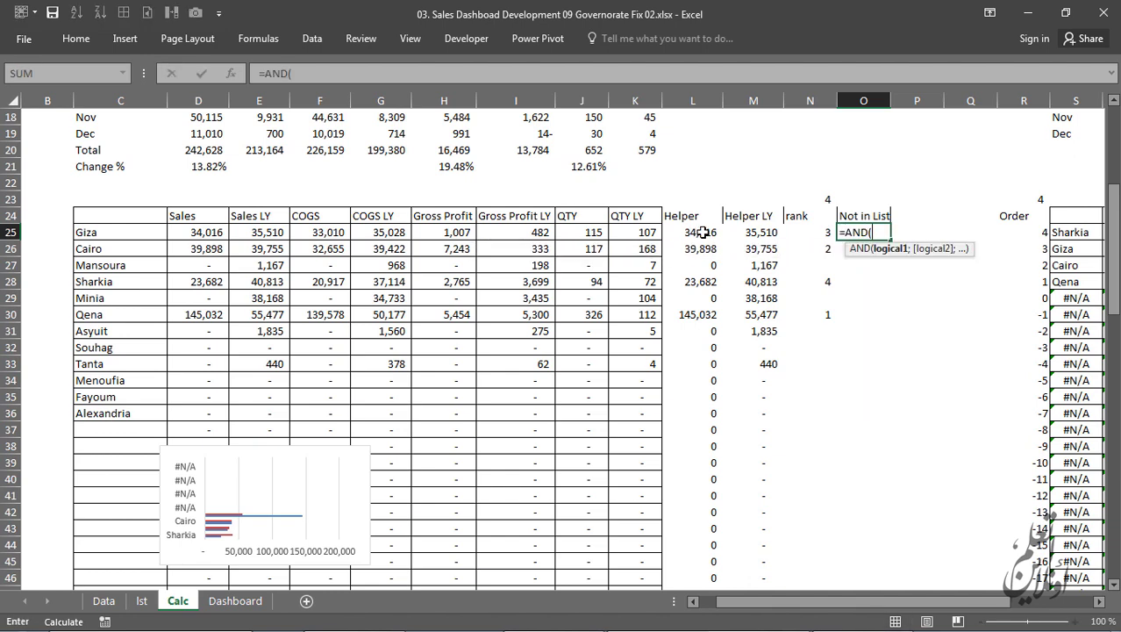
{"action": "left_click", "coordinate": [687, 234]}
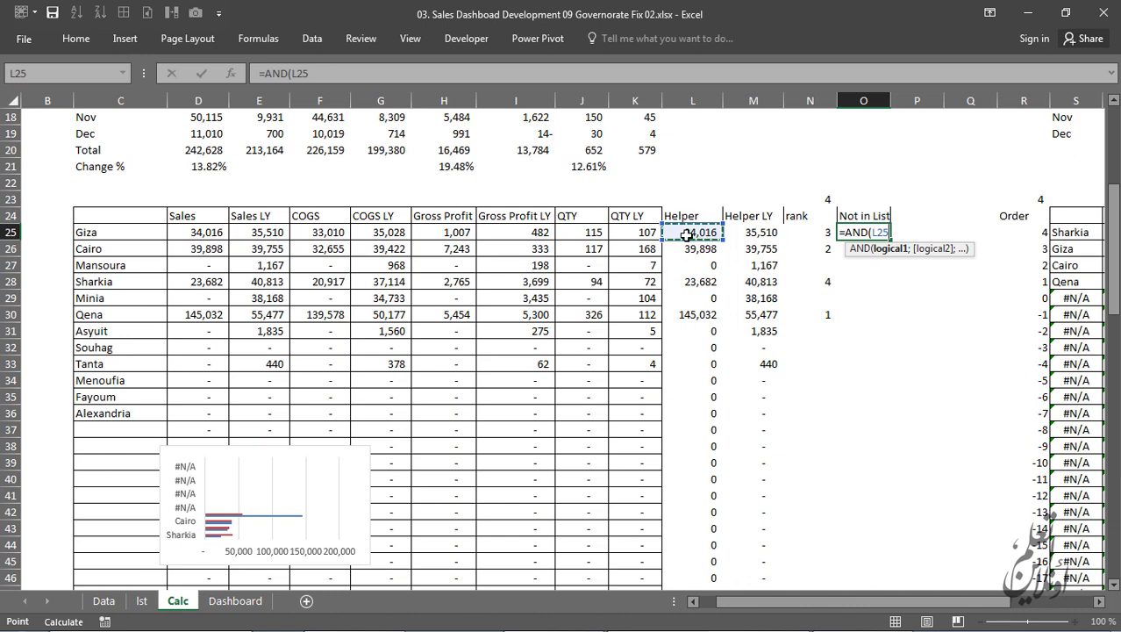
{"action": "type", "text": "=0"}
{"action": "type", "text": ";"}
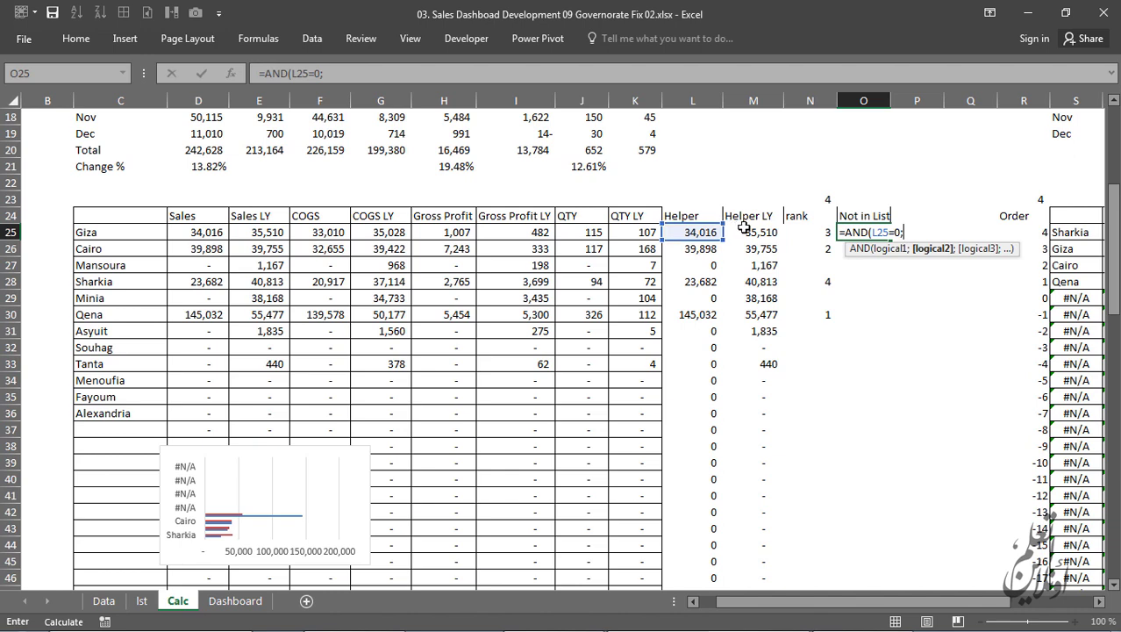
{"action": "left_click", "coordinate": [746, 229]}
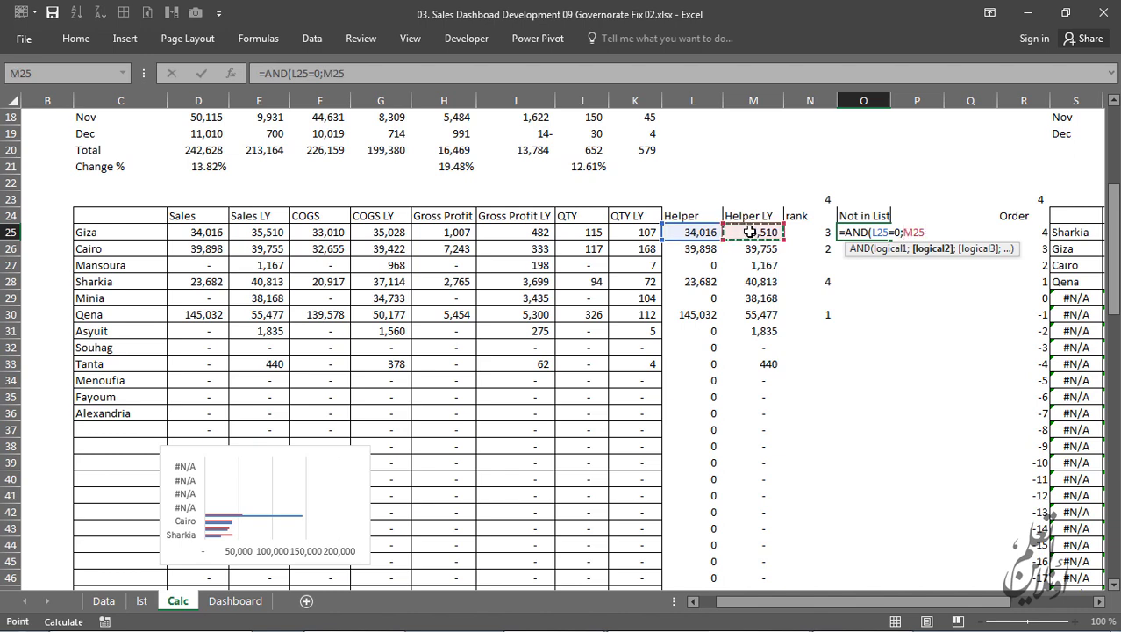
{"action": "key", "text": "F4"}
{"action": "key", "text": "F4"}
{"action": "key", "text": "F4"}
{"action": "key", "text": "F4"}
{"action": "type", "text": "<>0)"}
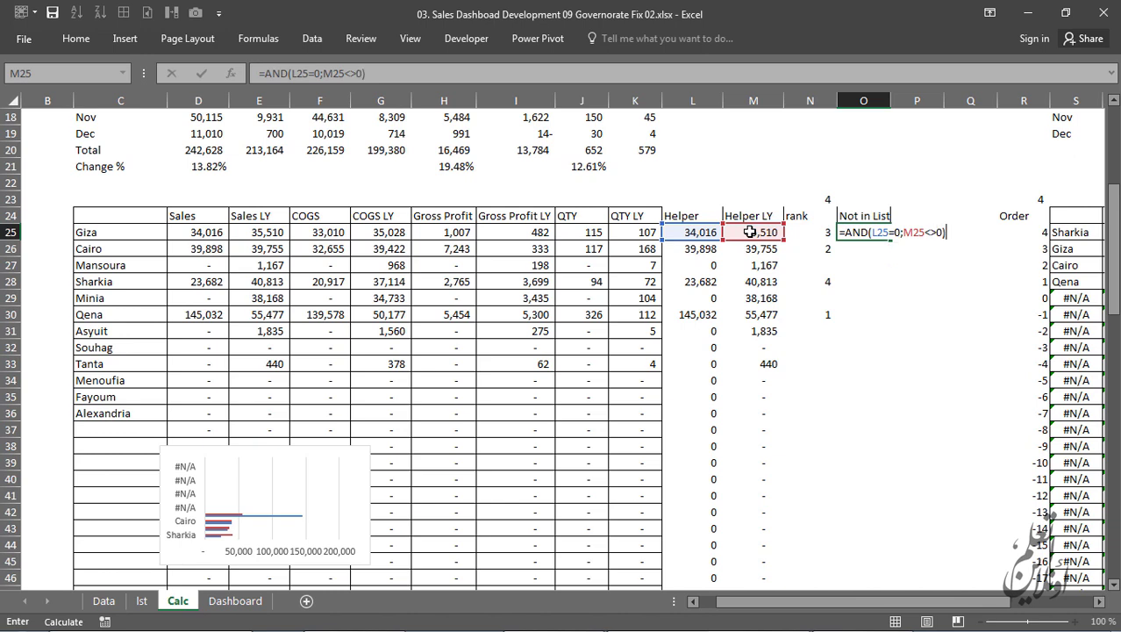
{"action": "key", "text": "Return"}
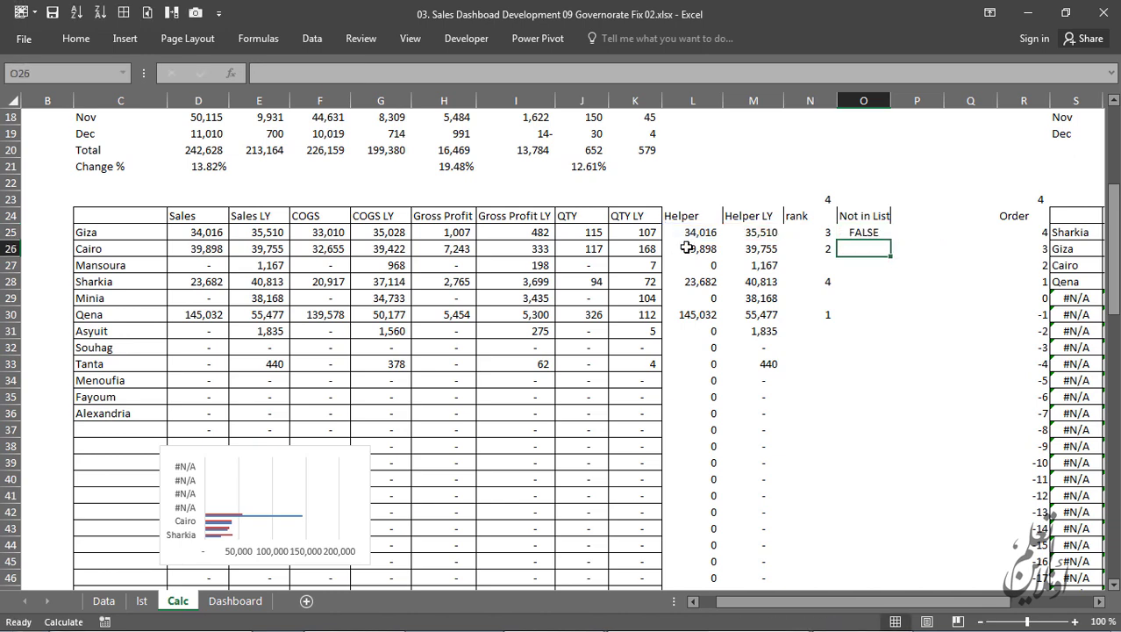
Step: Revise O25 to =AND(INT(L25)=0;INT(M25)<>0) and fill it down the Not in List column
{"action": "double_click", "coordinate": [700, 263]}
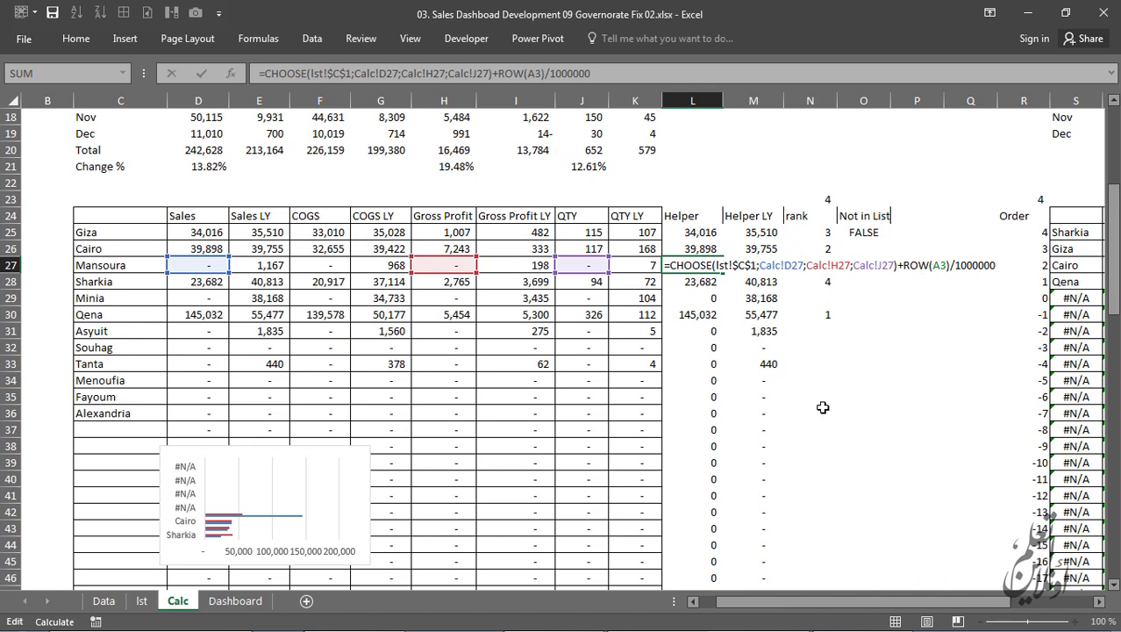
{"action": "left_click", "coordinate": [721, 266]}
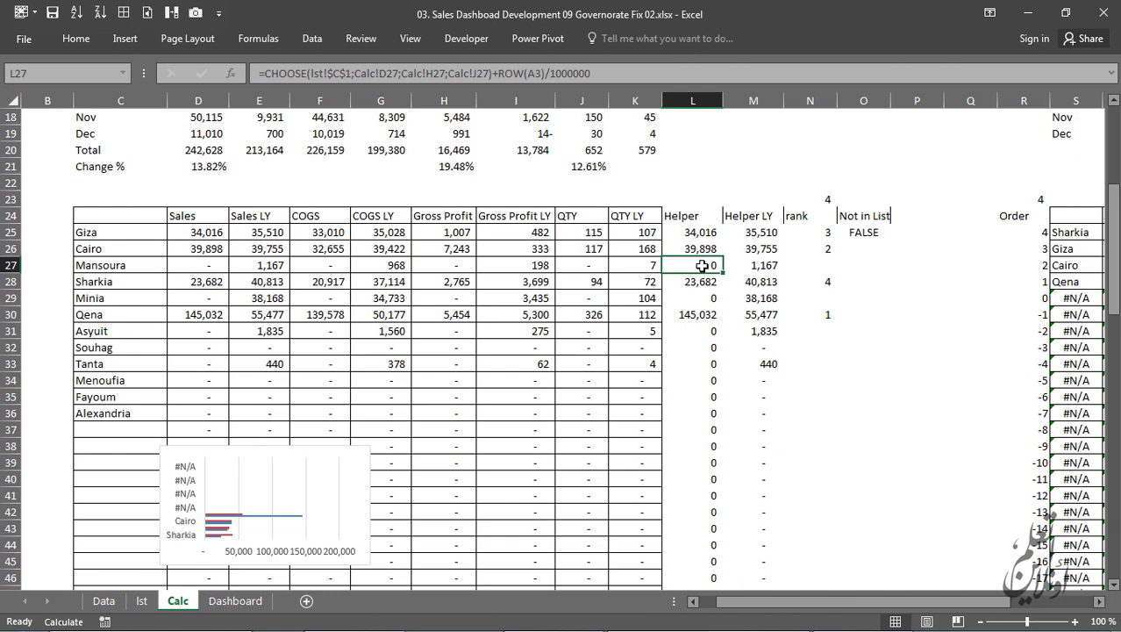
{"action": "double_click", "coordinate": [873, 229]}
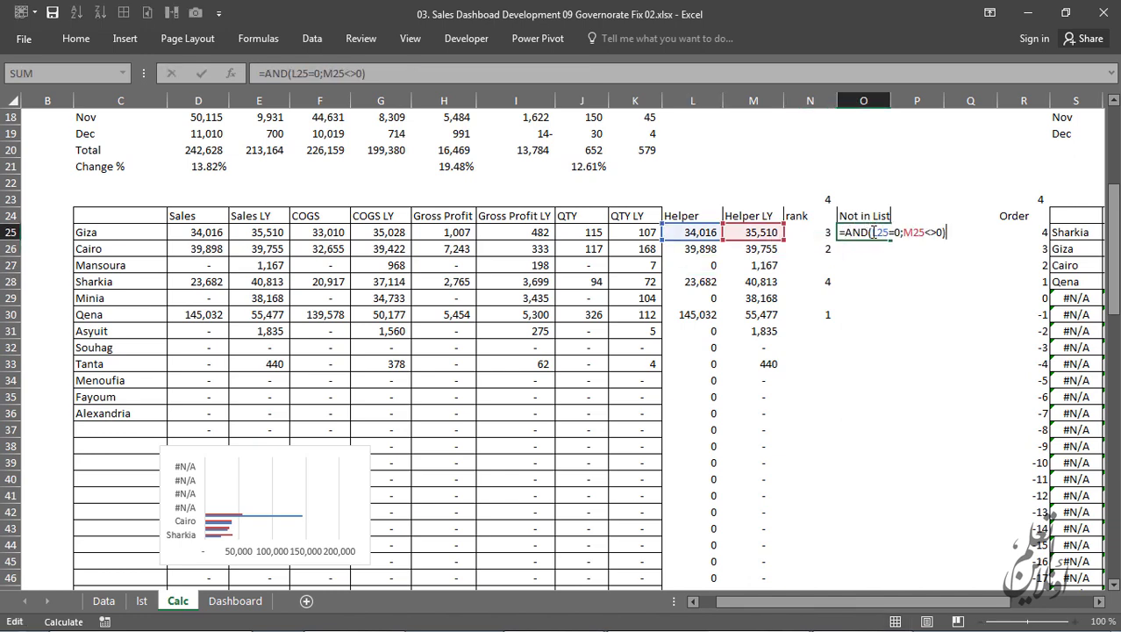
{"action": "left_click", "coordinate": [873, 233]}
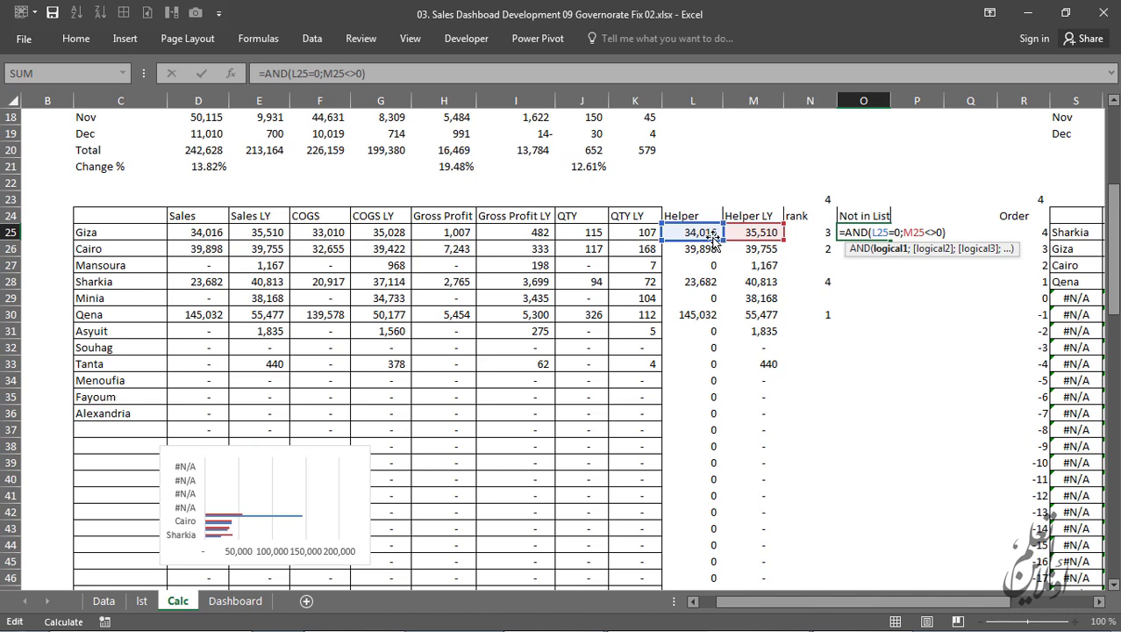
{"action": "type", "text": "INT(L2"}
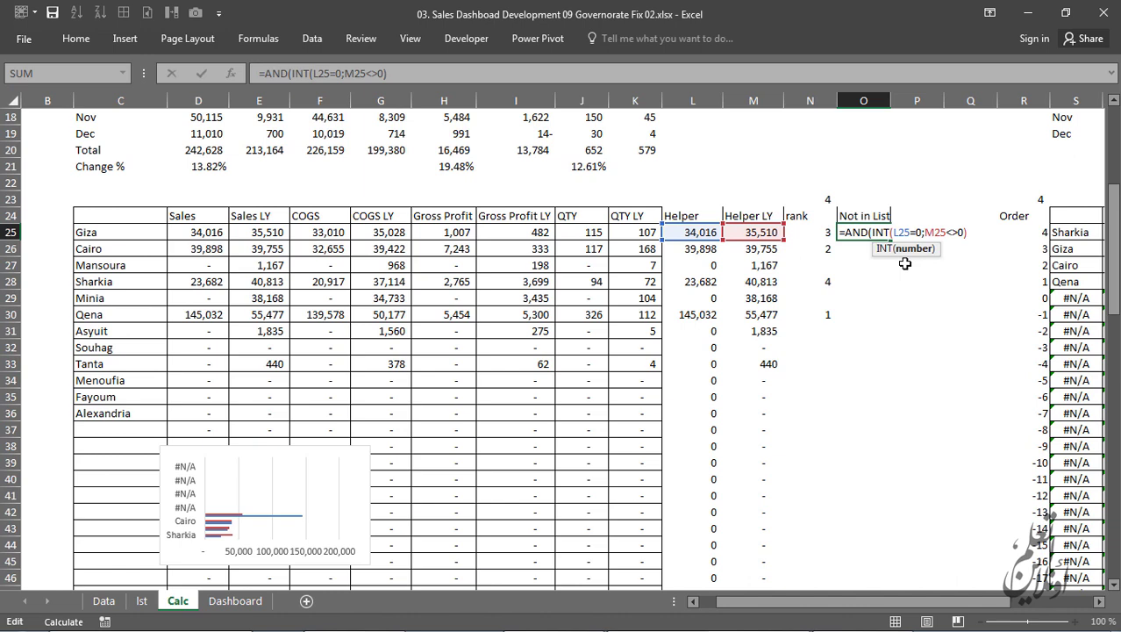
{"action": "type", "text": ")"}
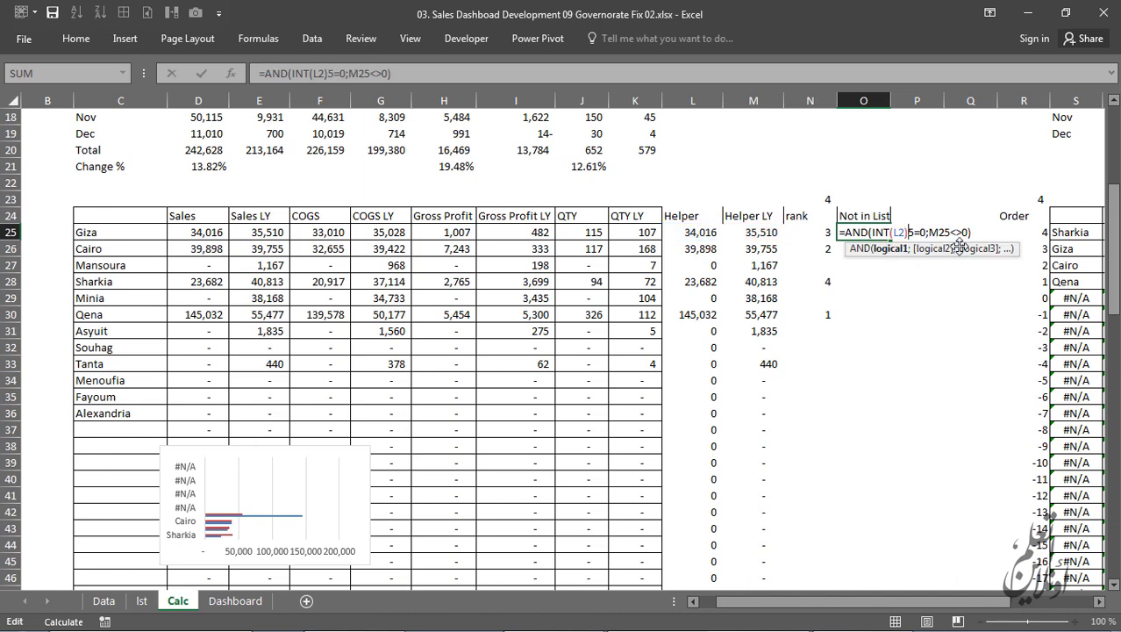
{"action": "key", "text": "BackSpace"}
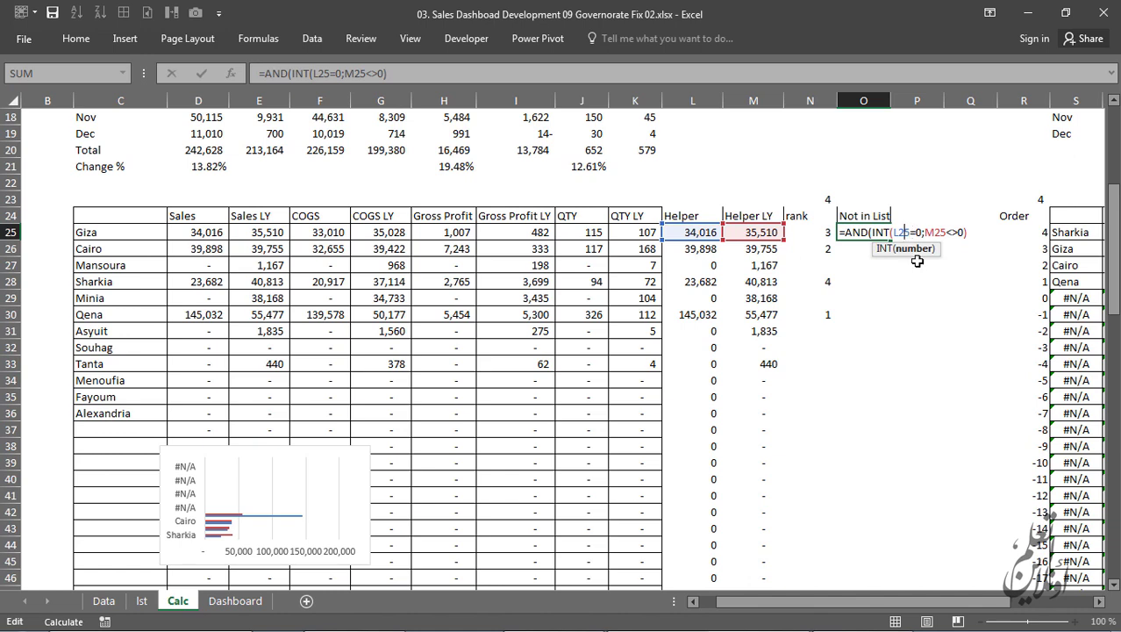
{"action": "type", "text": ")"}
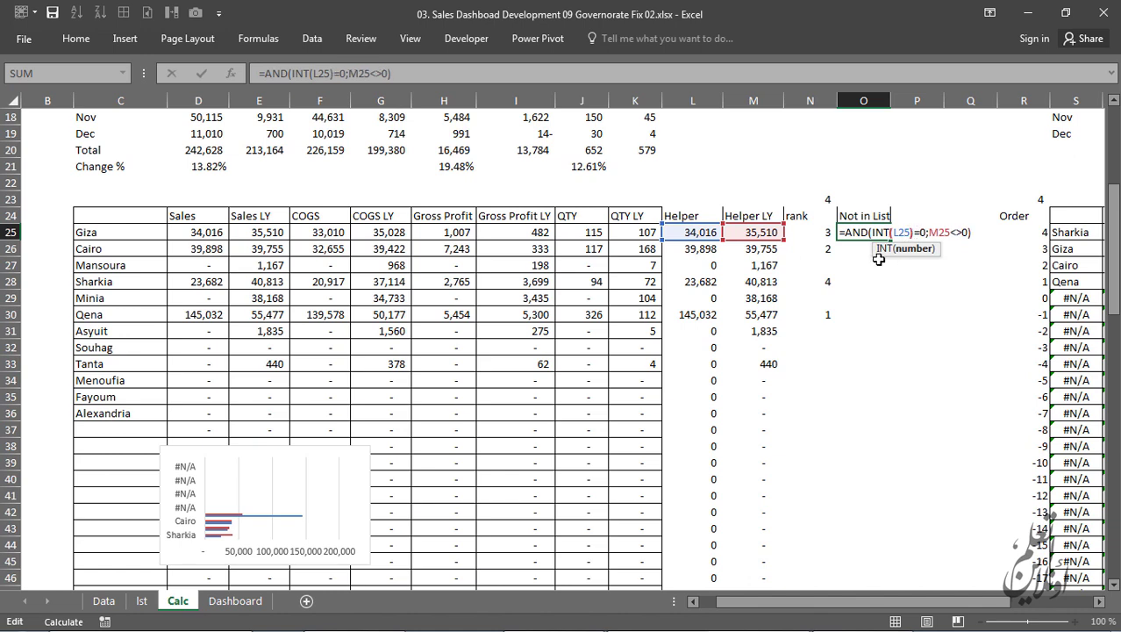
{"action": "left_click", "coordinate": [930, 232]}
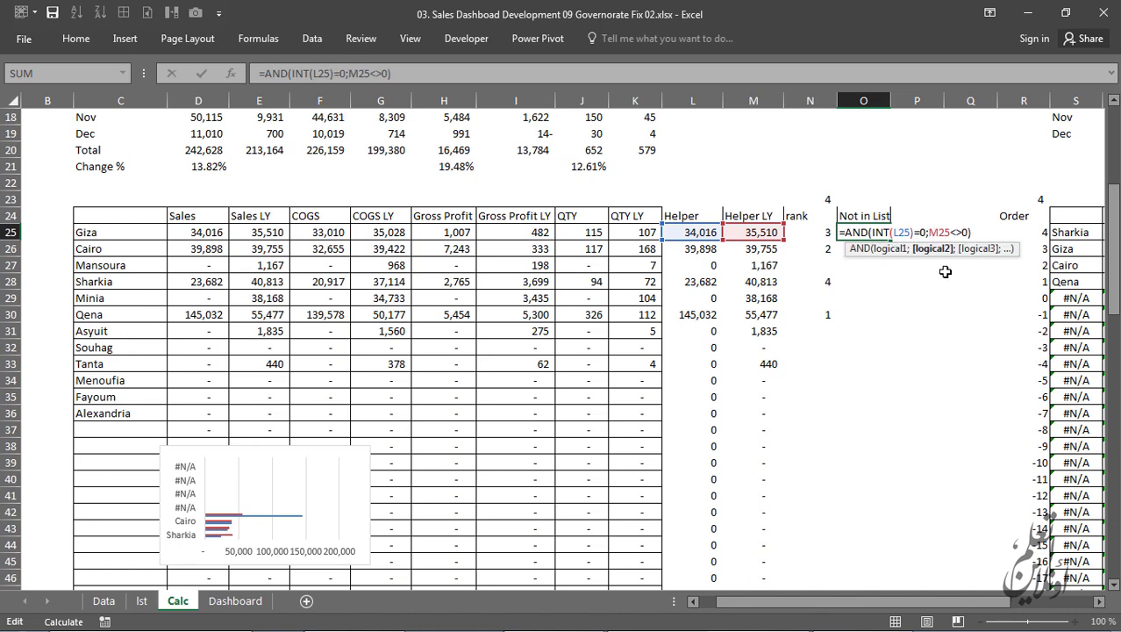
{"action": "type", "text": "INT("}
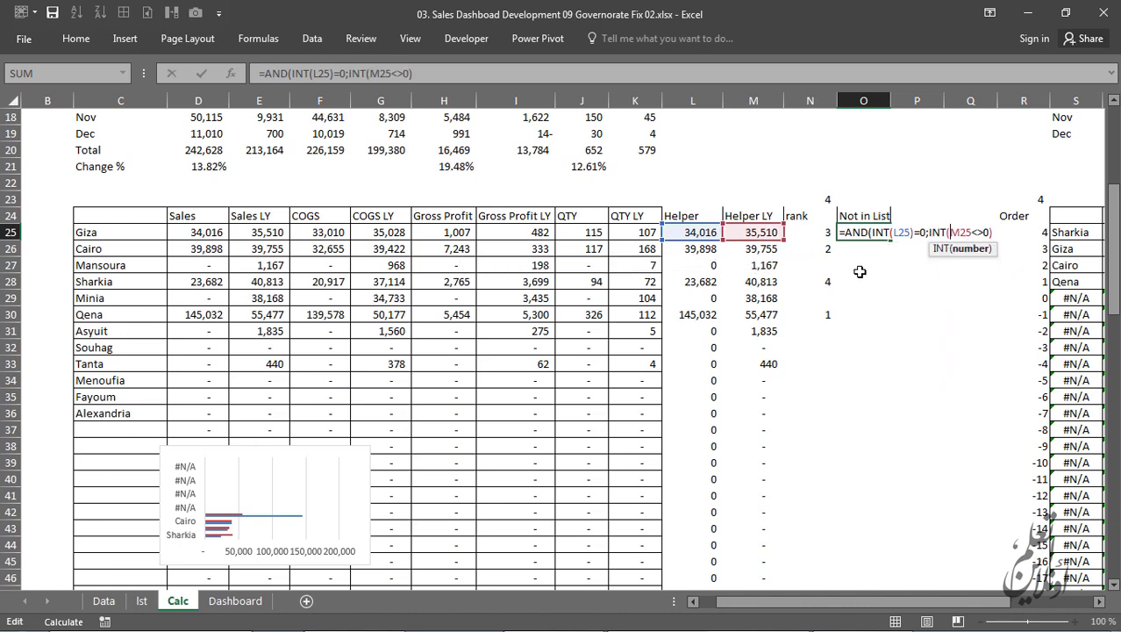
{"action": "left_click", "coordinate": [971, 226]}
{"action": "type", "text": ")"}
{"action": "key", "text": "Return"}
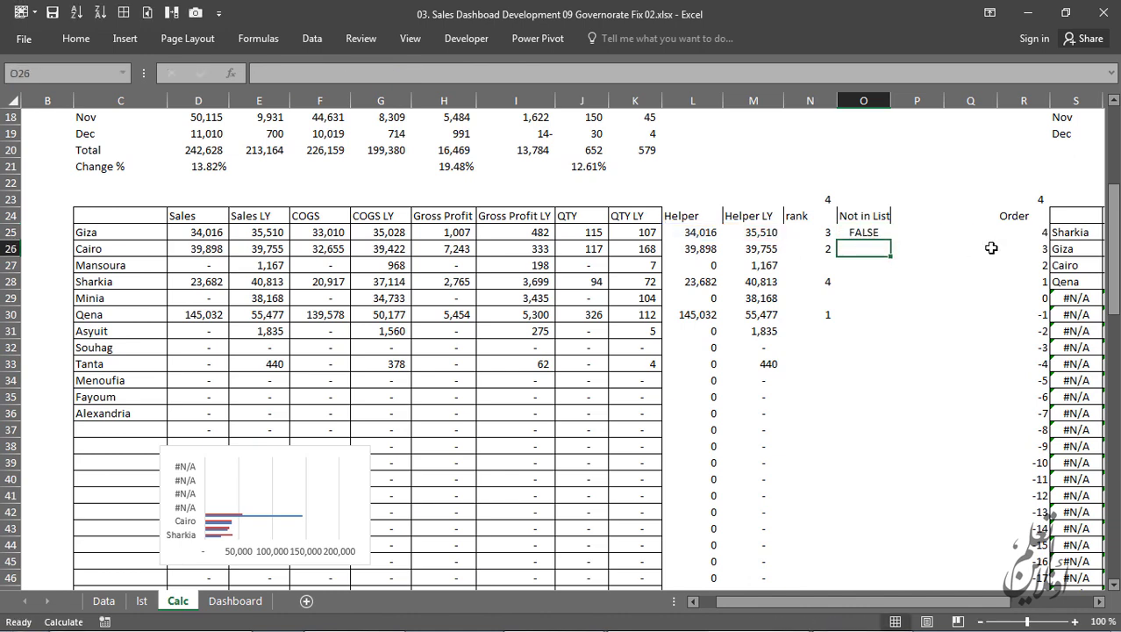
{"action": "left_click", "coordinate": [861, 230]}
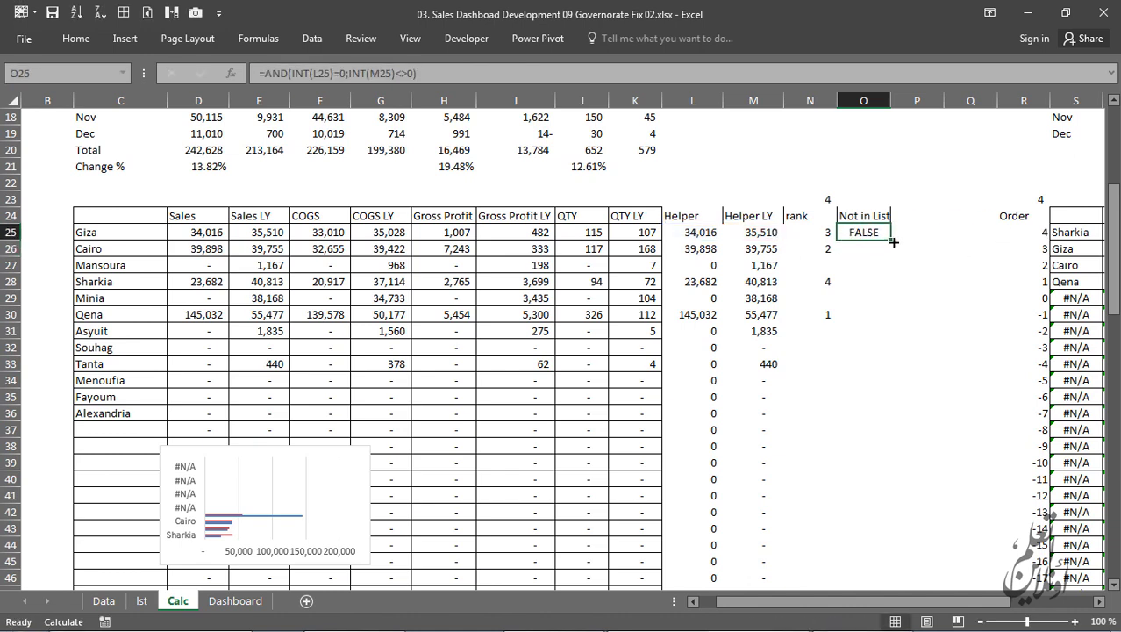
{"action": "double_click", "coordinate": [893, 242]}
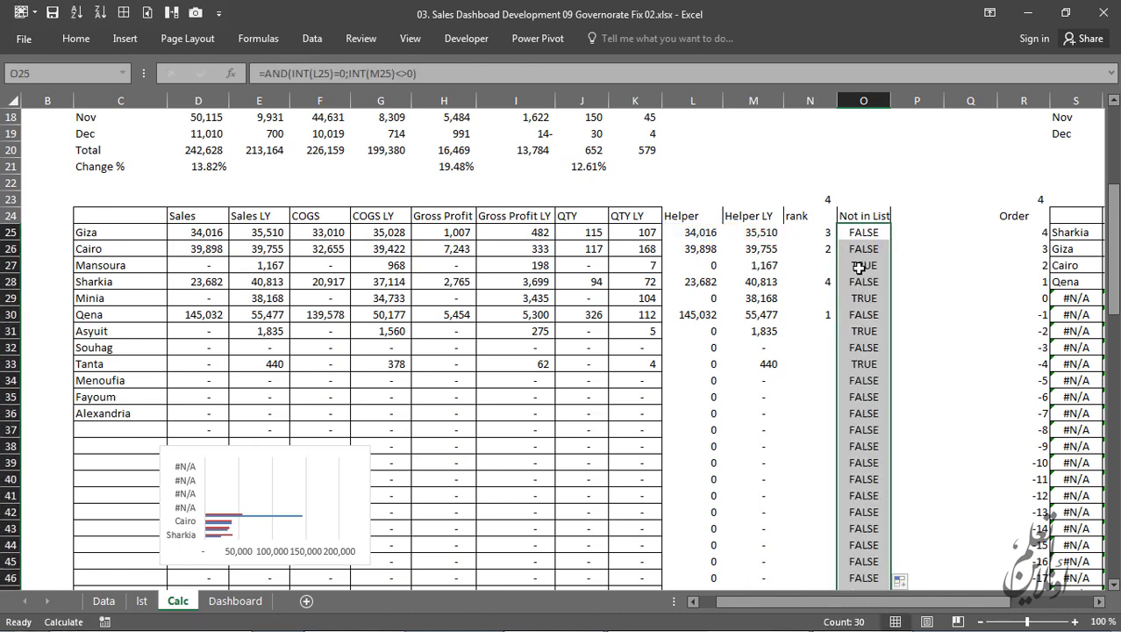
Step: Undo the yellow fill on the TRUE rows for Mansoura, Minia, Asyuit and Tanta
{"action": "left_click", "coordinate": [859, 267]}
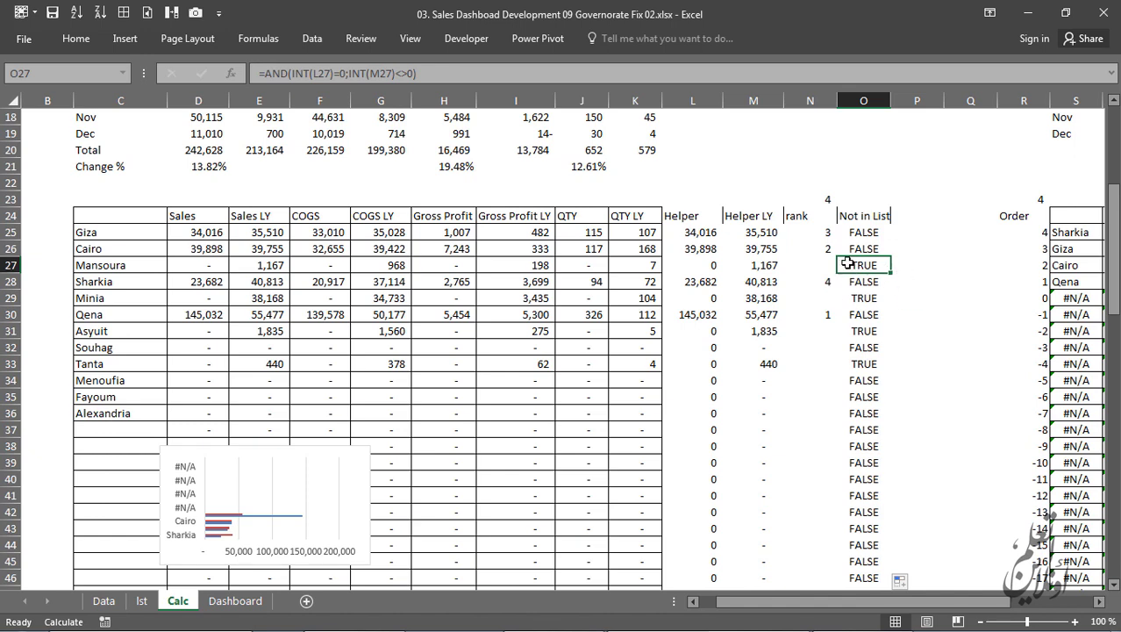
{"action": "key", "text": "shift+space"}
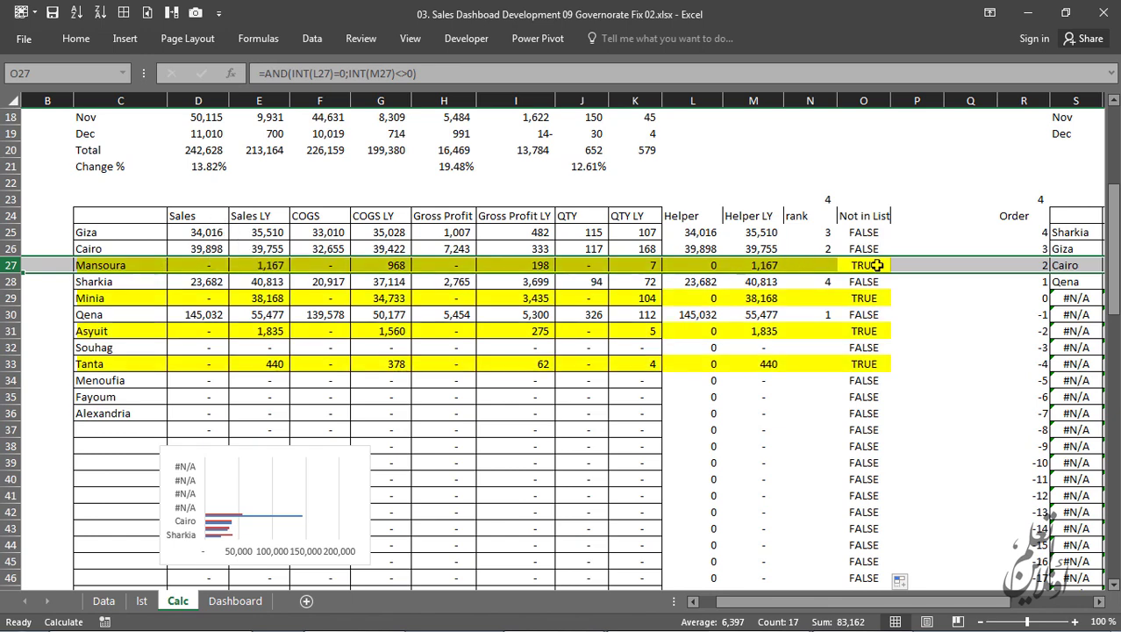
{"action": "left_click", "coordinate": [861, 295]}
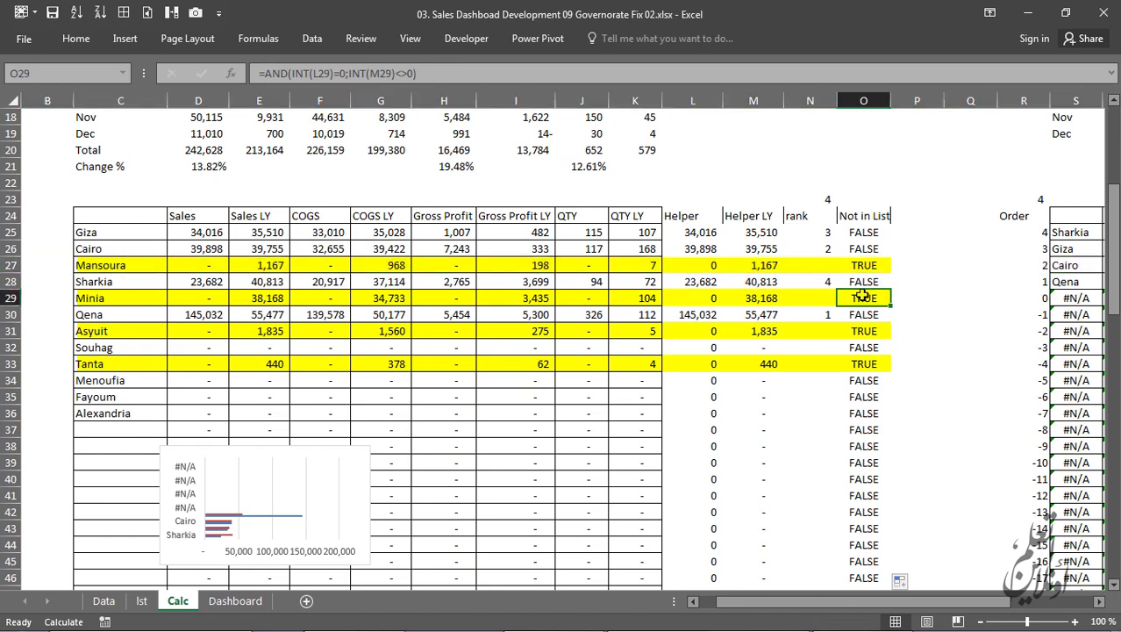
{"action": "left_click", "coordinate": [866, 336]}
{"action": "left_click", "coordinate": [865, 348]}
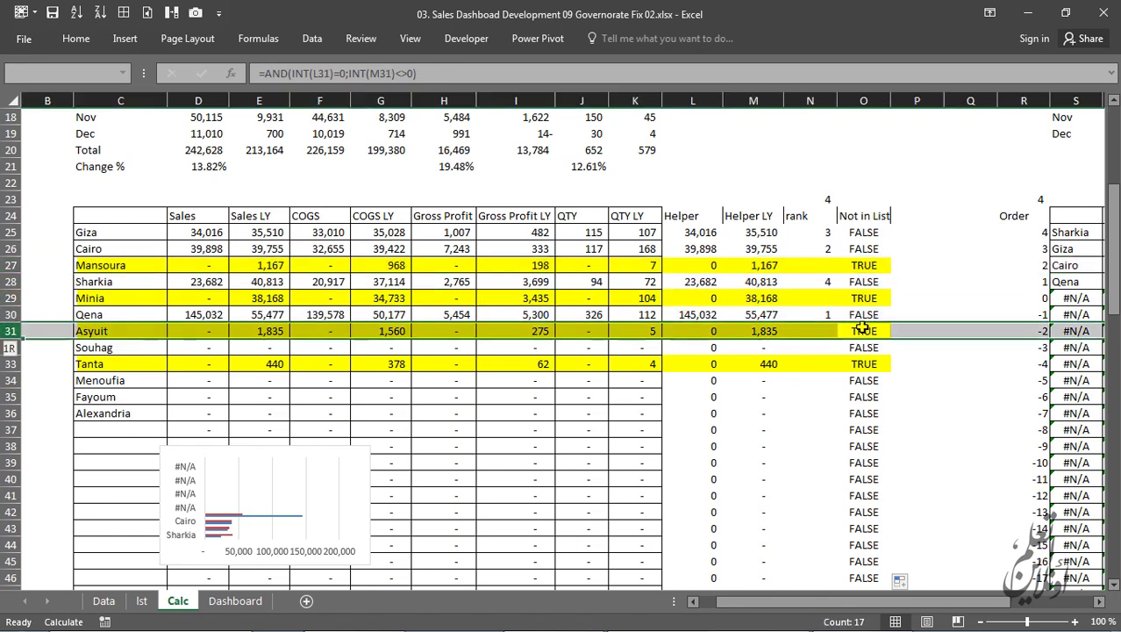
{"action": "left_click", "coordinate": [867, 364]}
{"action": "key", "text": "shift+space"}
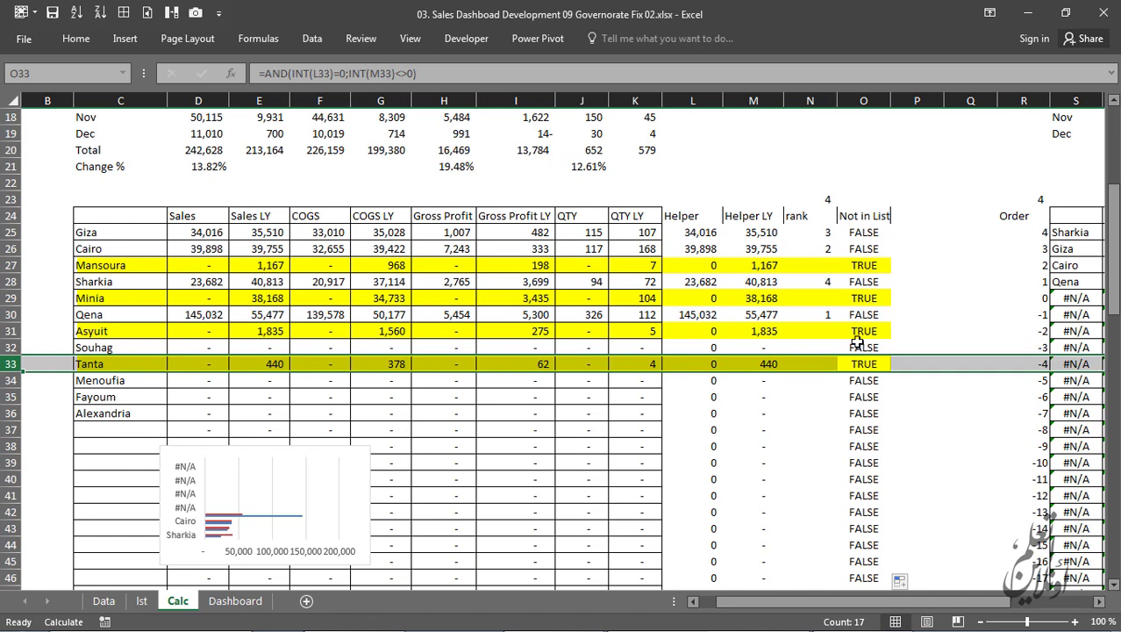
{"action": "key", "text": "ctrl+z"}
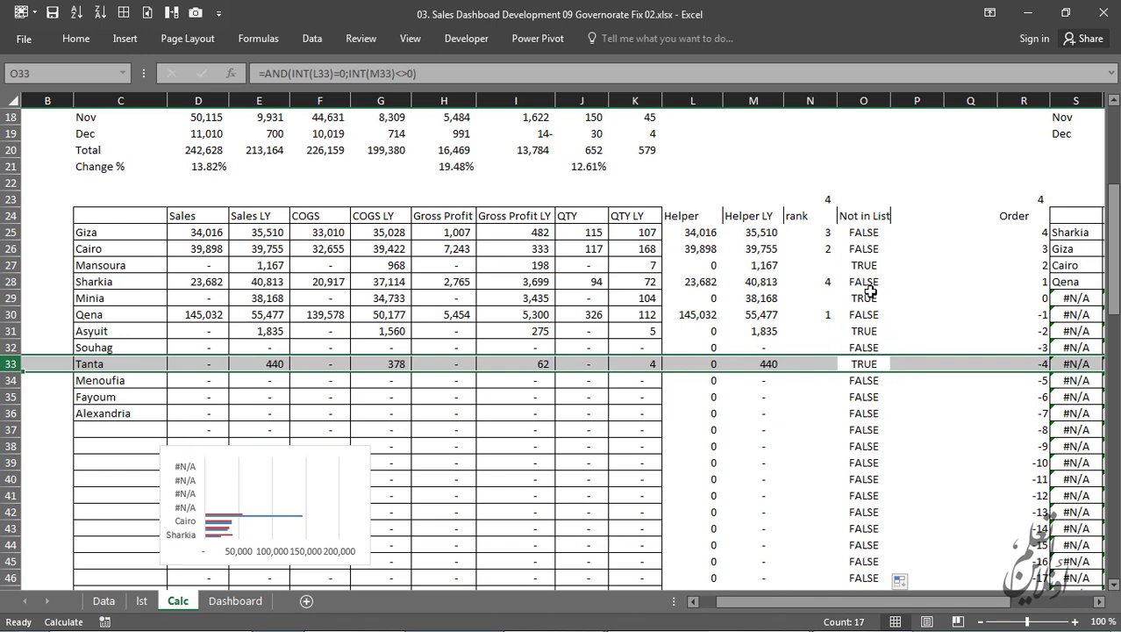
{"action": "left_click", "coordinate": [871, 235]}
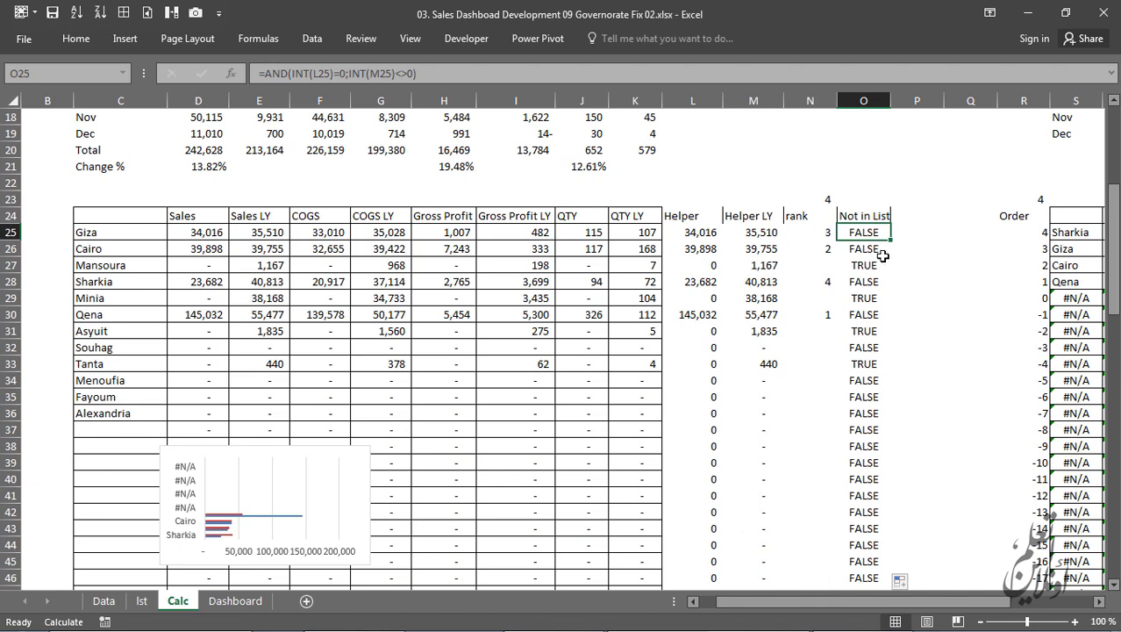
Step: Append *1 to O25's AND formula and fill it down so flags show as 1
{"action": "key", "text": "F2"}
{"action": "type", "text": "*1"}
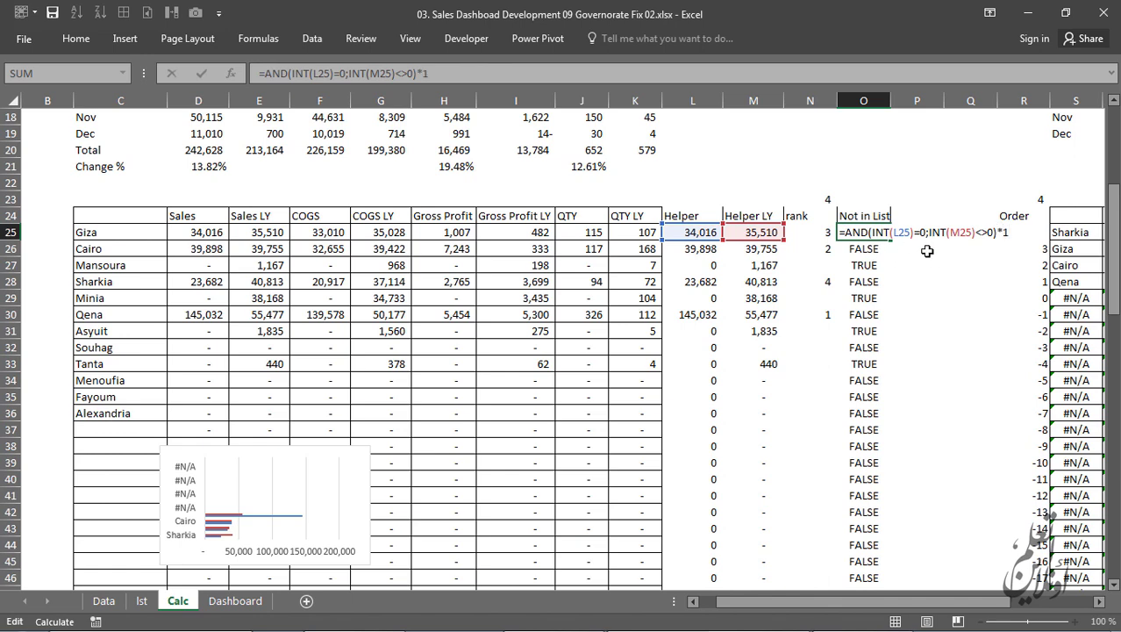
{"action": "key", "text": "Return"}
{"action": "left_click", "coordinate": [867, 237]}
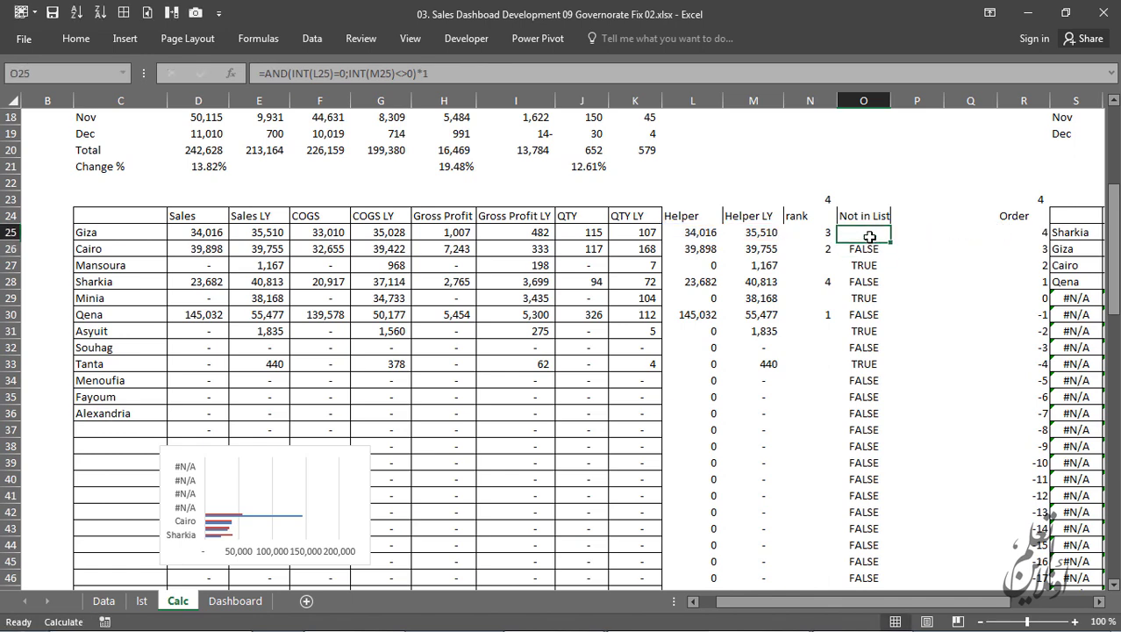
{"action": "double_click", "coordinate": [885, 241]}
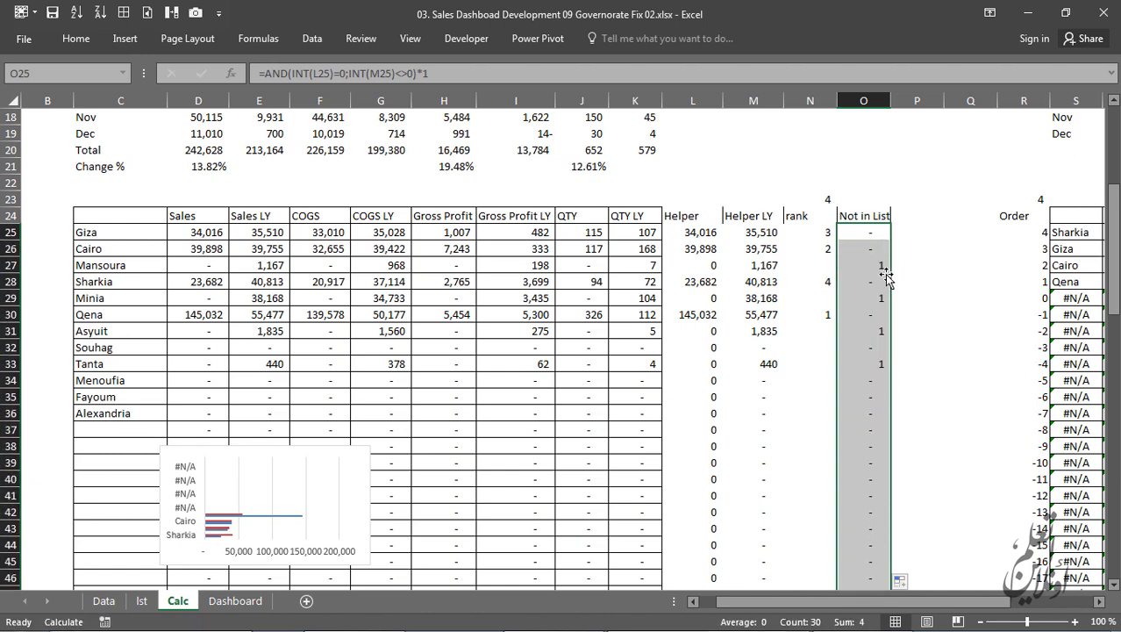
Step: Compare the new flags against the rank column and the Order list's governorate names
{"action": "left_click", "coordinate": [867, 265]}
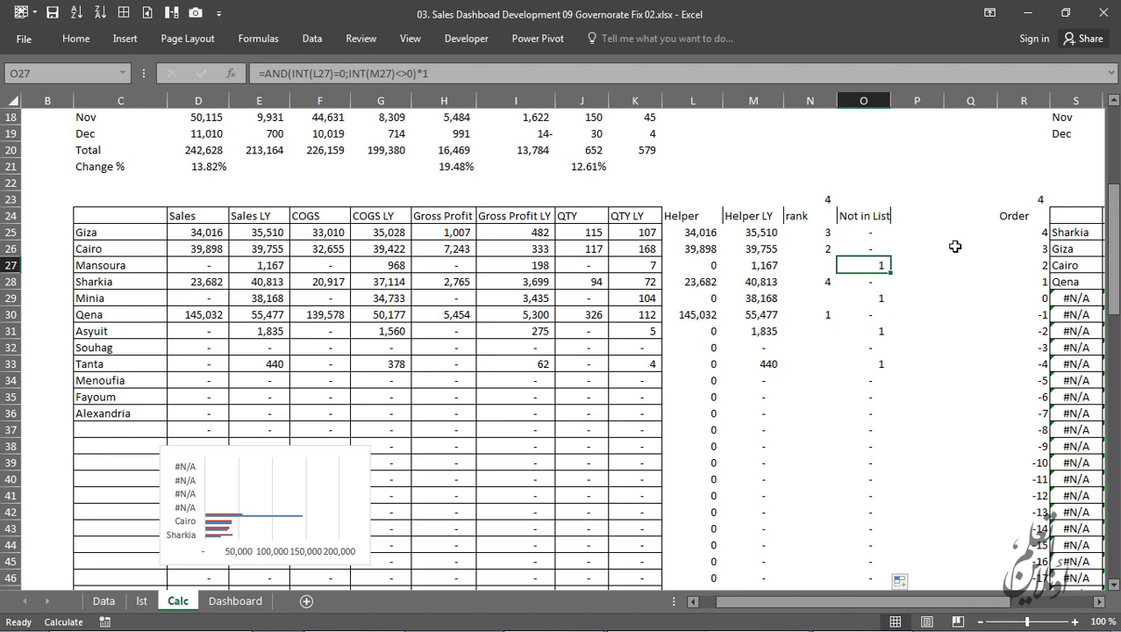
{"action": "left_click", "coordinate": [900, 214]}
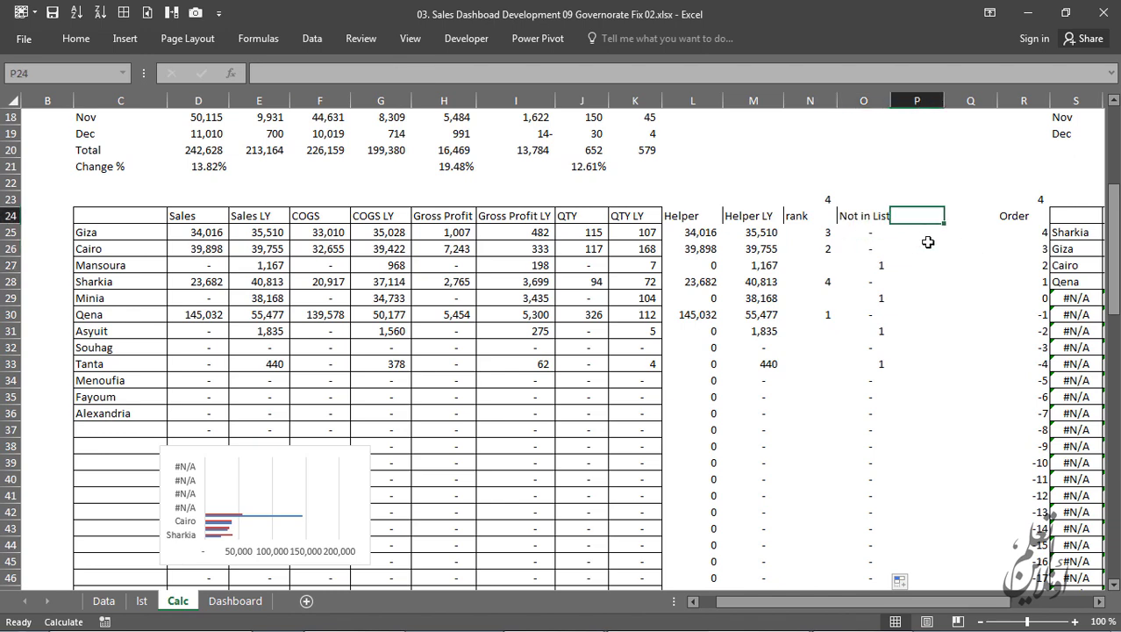
{"action": "left_click", "coordinate": [878, 266]}
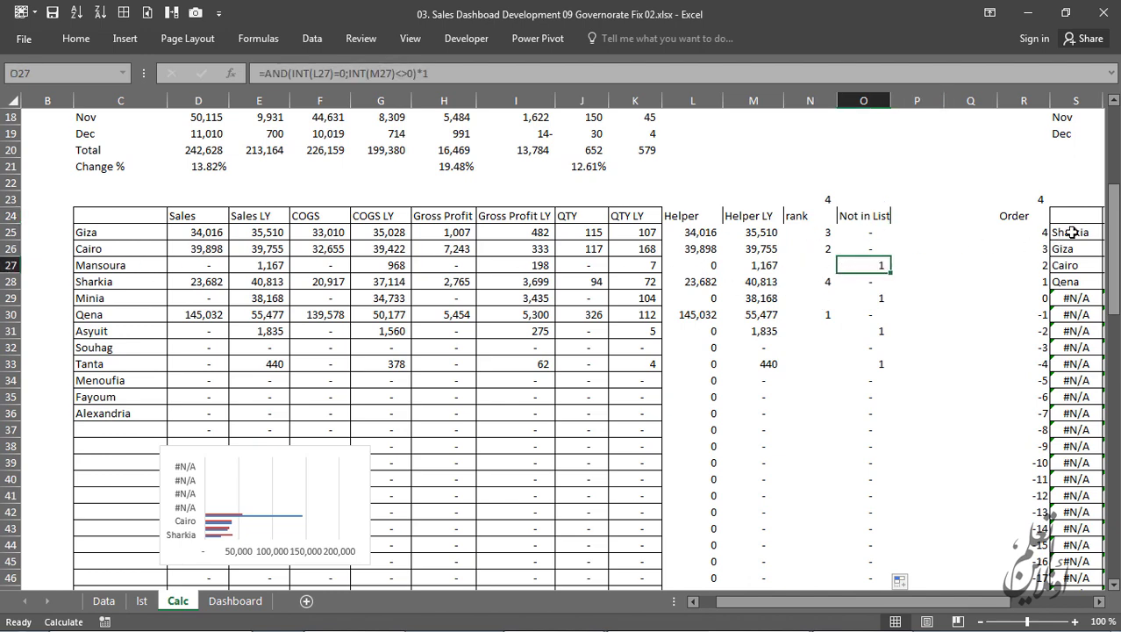
{"action": "left_click_drag", "start_coordinate": [1071, 233], "coordinate": [1076, 285]}
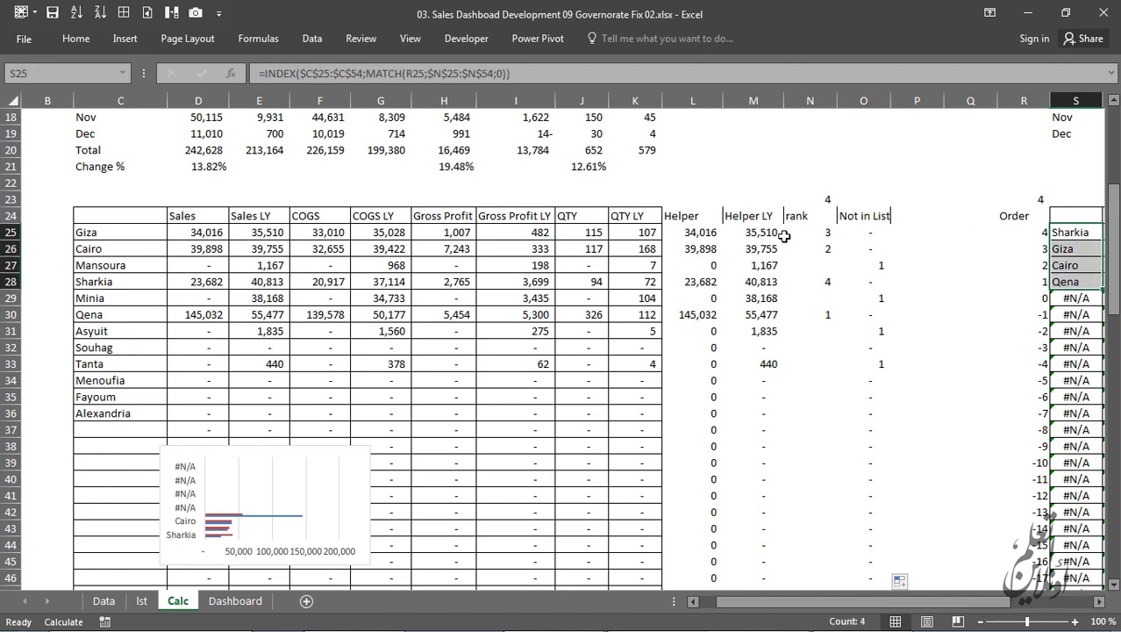
{"action": "left_click_drag", "start_coordinate": [801, 221], "coordinate": [801, 315]}
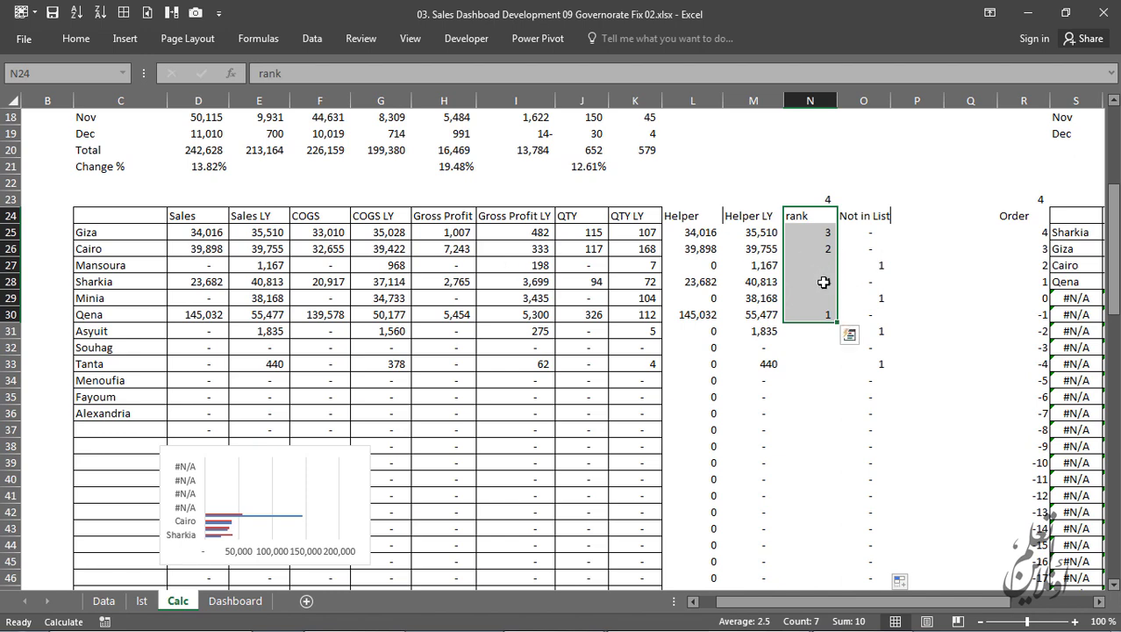
{"action": "left_click", "coordinate": [824, 282]}
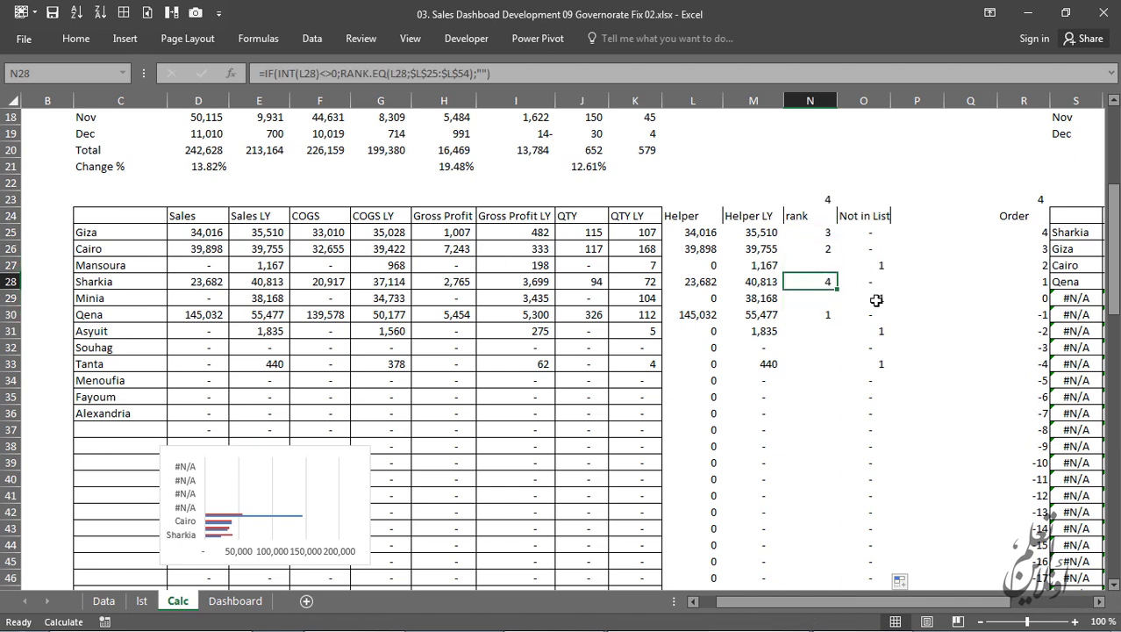
{"action": "left_click", "coordinate": [865, 232]}
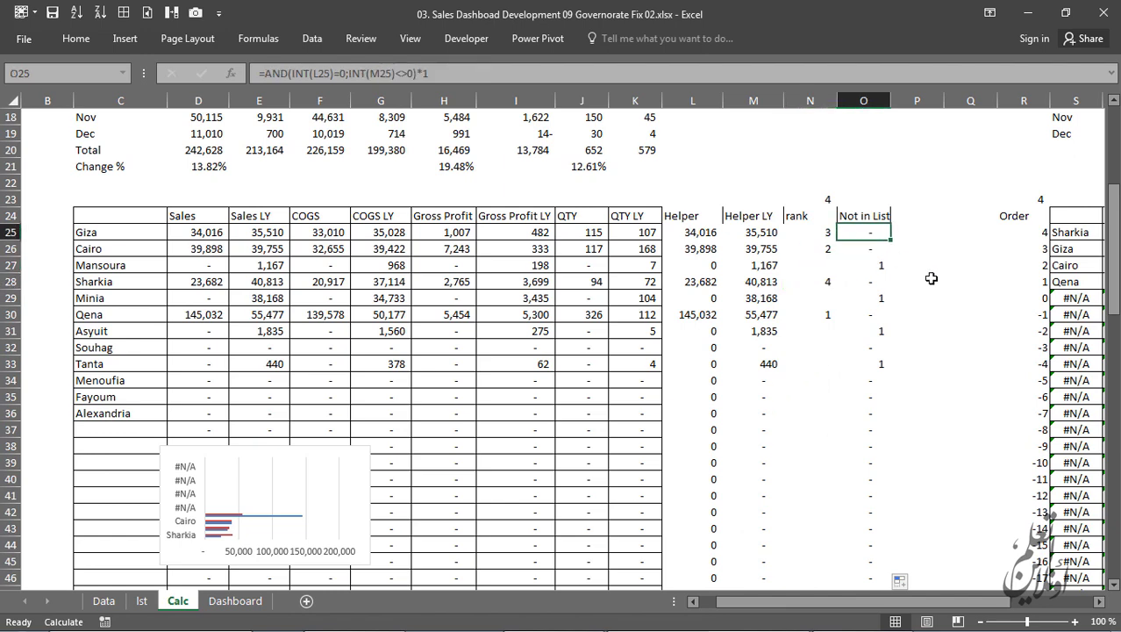
{"action": "left_click", "coordinate": [909, 217]}
Step: Head P24 'Serial' and enter the running total =SUM($O$25:O25) in P25
{"action": "type", "text": "Serial"}
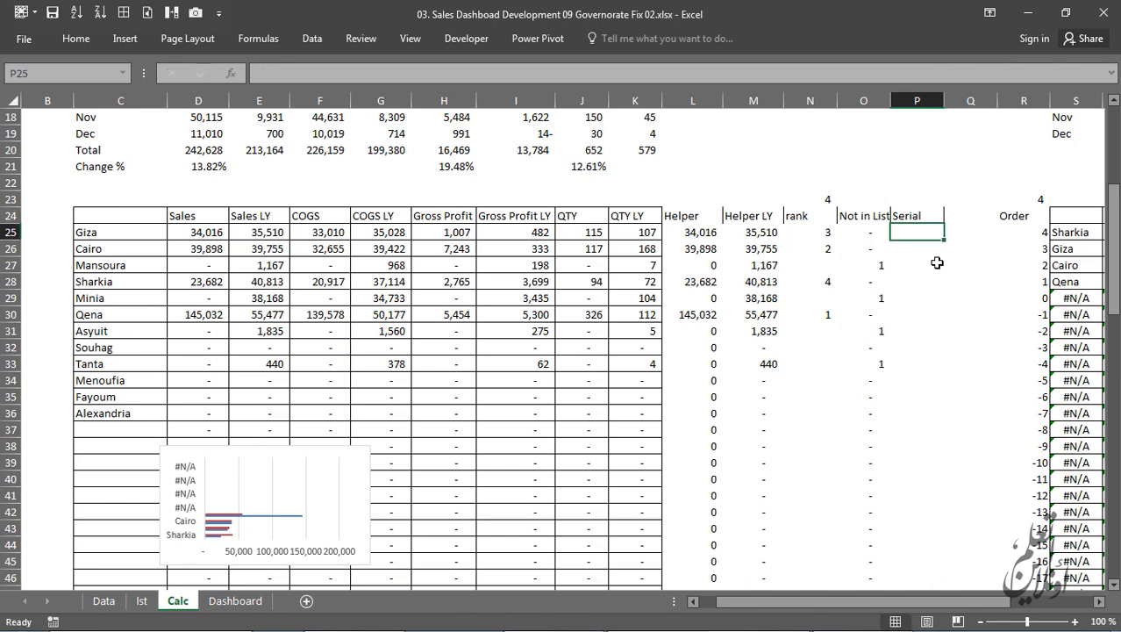
{"action": "key", "text": "Return"}
{"action": "type", "text": "=sum"}
{"action": "key", "text": "Tab"}
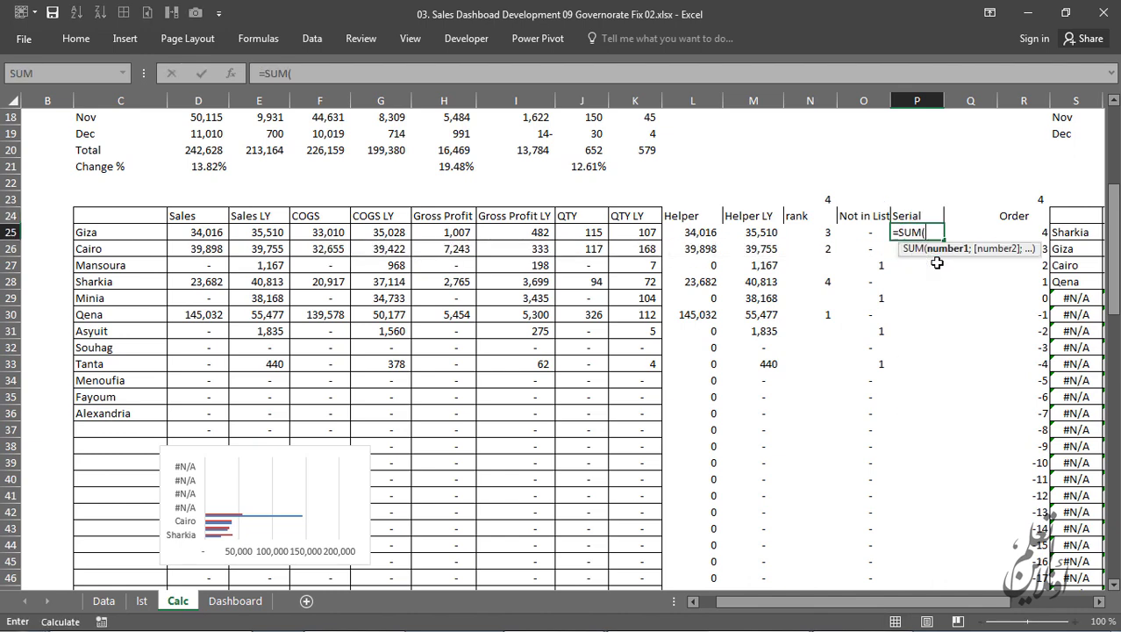
{"action": "left_click", "coordinate": [864, 230]}
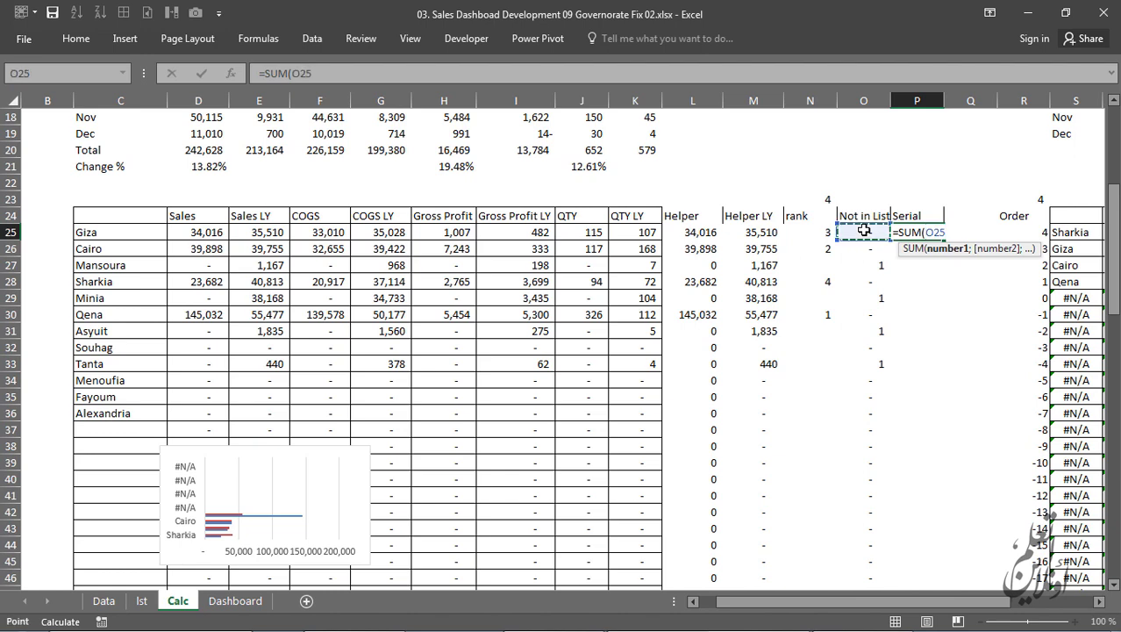
{"action": "key", "text": "F8"}
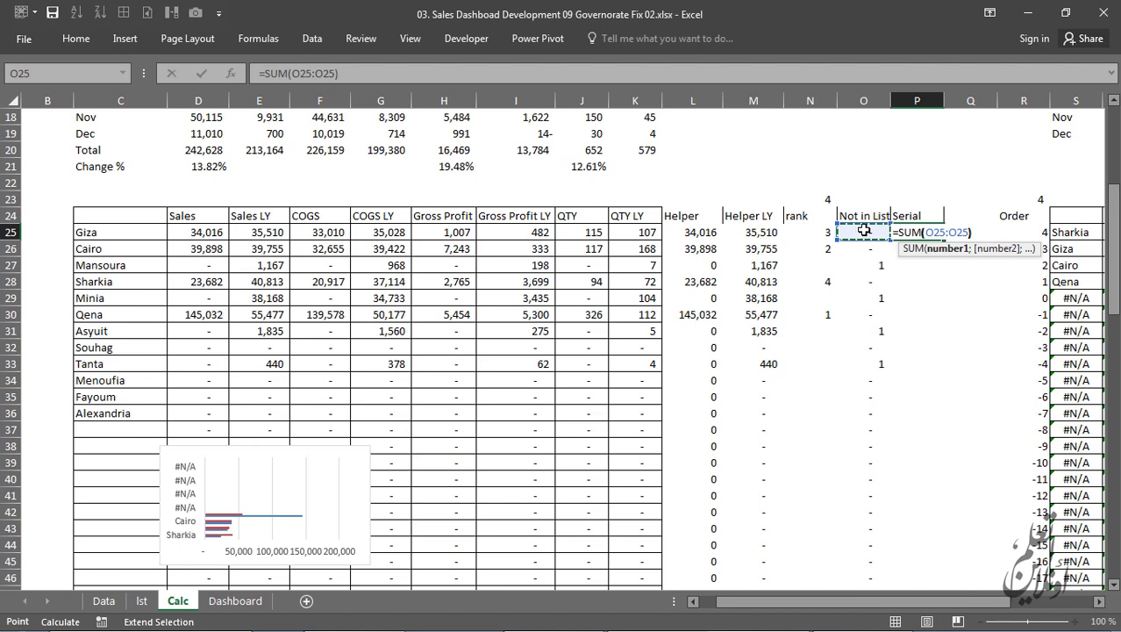
{"action": "type", "text": ")"}
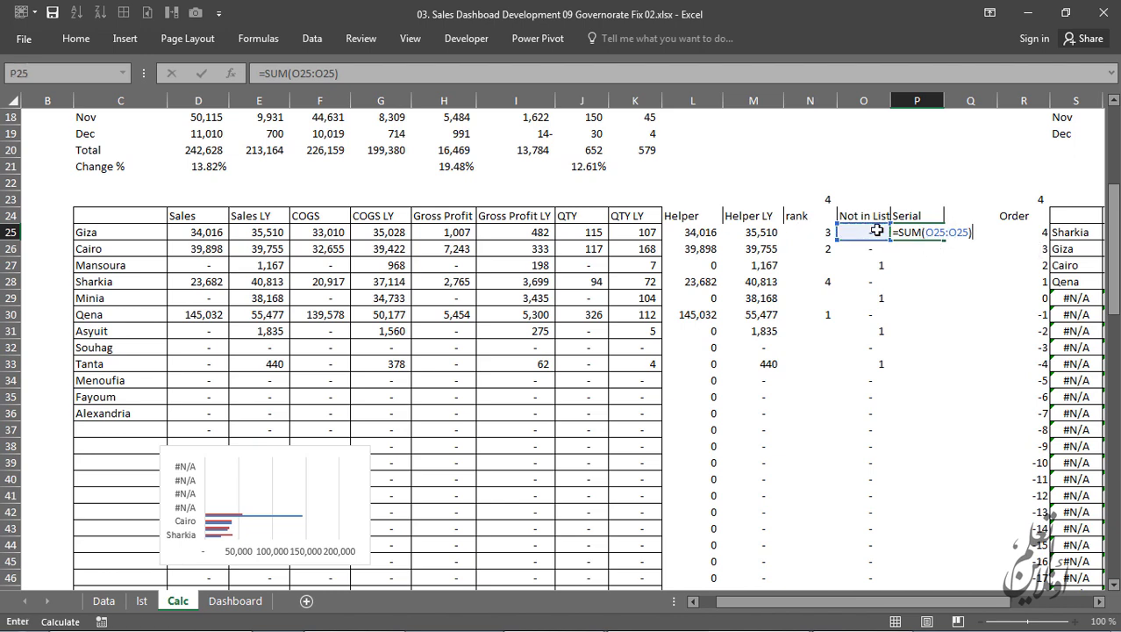
{"action": "left_click", "coordinate": [935, 233]}
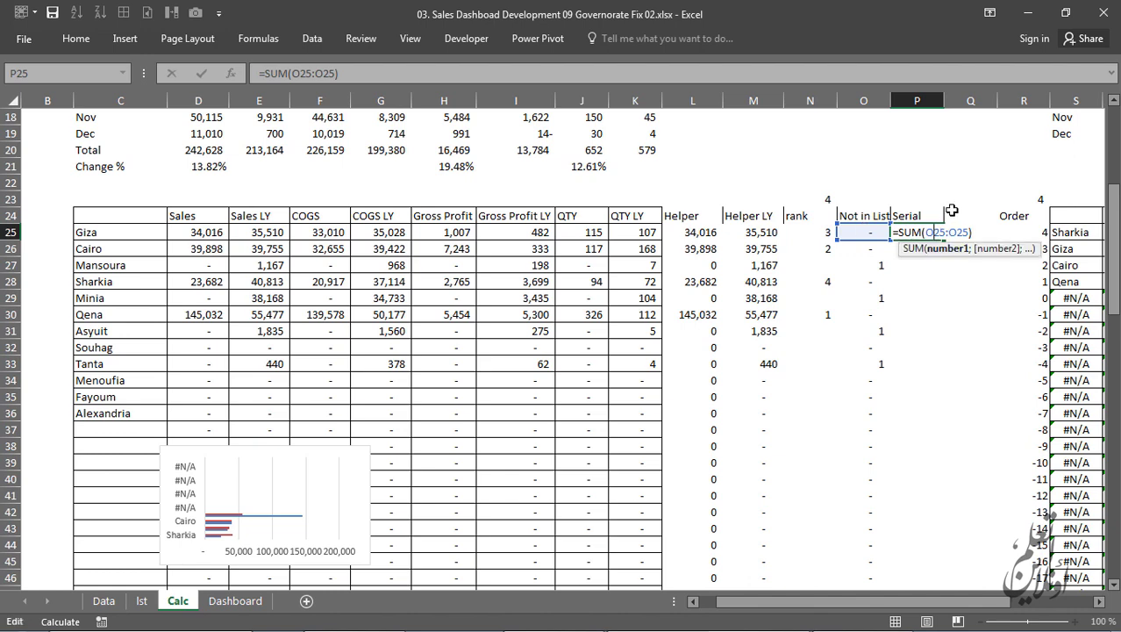
{"action": "key", "text": "F4"}
{"action": "key", "text": "ctrl+Return"}
Step: Fill the running total down the Serial column and check it counts the flags 1–4
{"action": "double_click", "coordinate": [933, 233]}
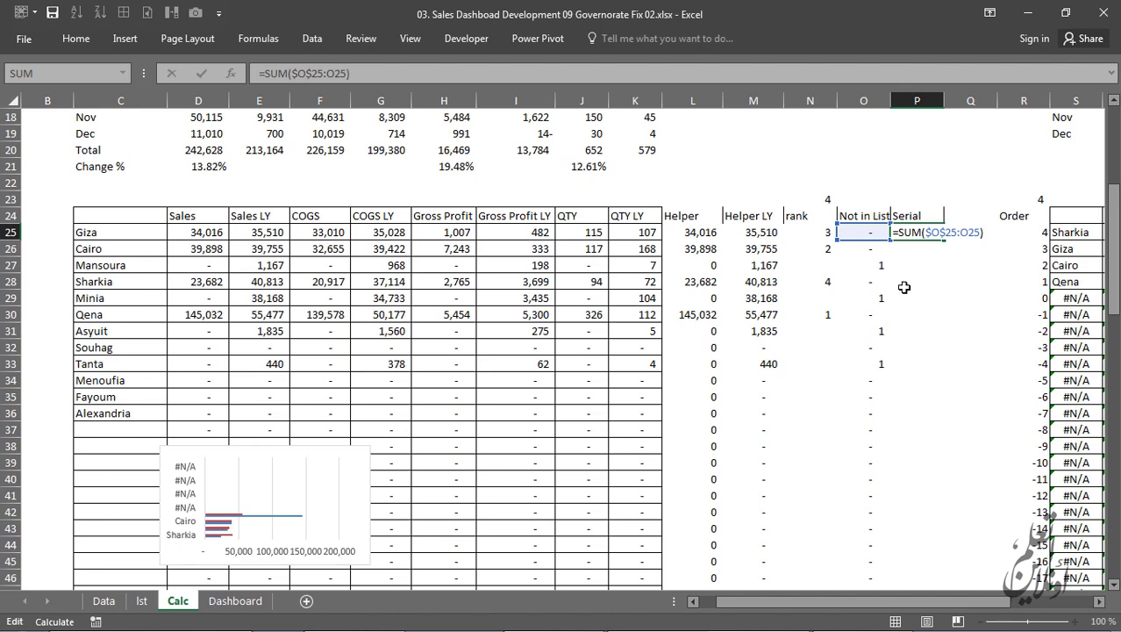
{"action": "key", "text": "ctrl+Return"}
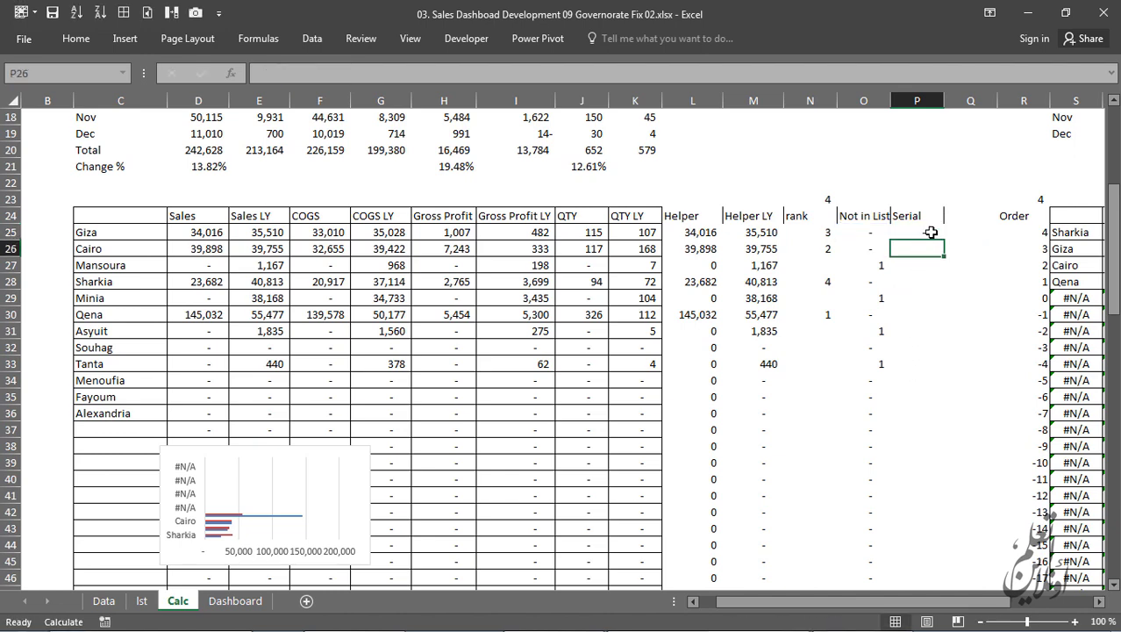
{"action": "double_click", "coordinate": [945, 239]}
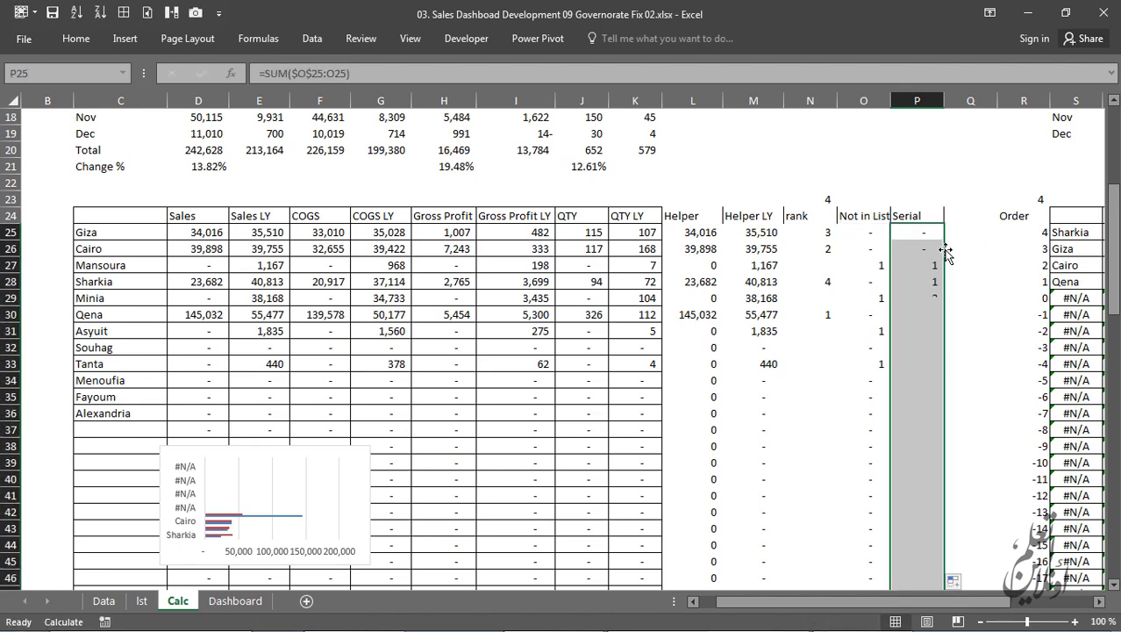
{"action": "left_click", "coordinate": [869, 264]}
{"action": "left_click_drag", "start_coordinate": [882, 296], "coordinate": [917, 298]}
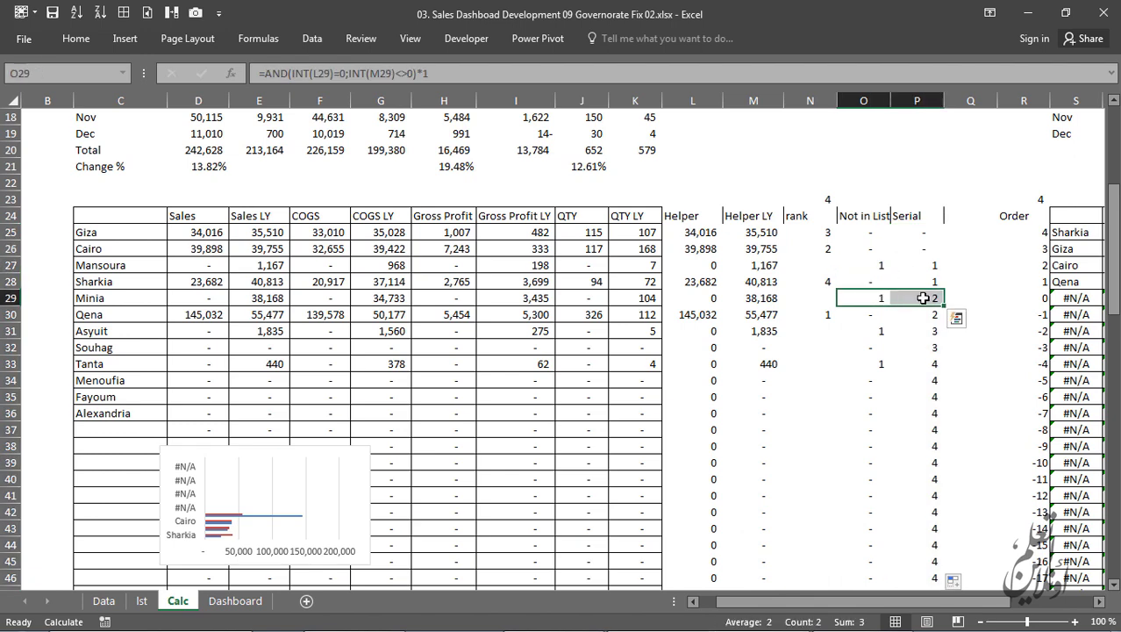
{"action": "left_click", "coordinate": [921, 331]}
{"action": "left_click", "coordinate": [926, 360]}
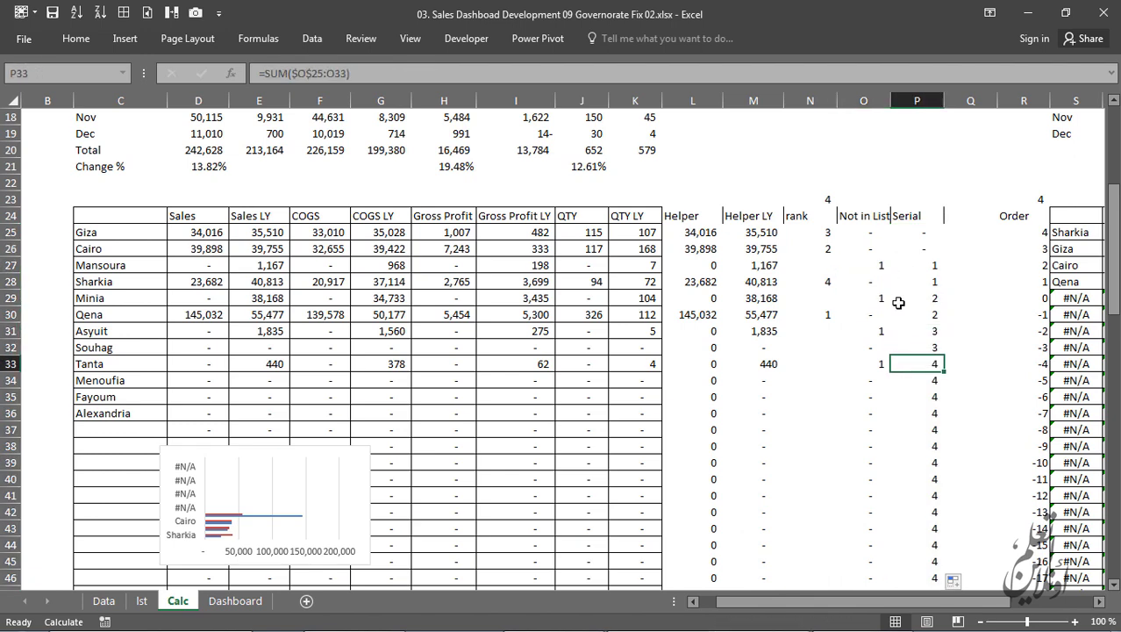
{"action": "left_click", "coordinate": [932, 265]}
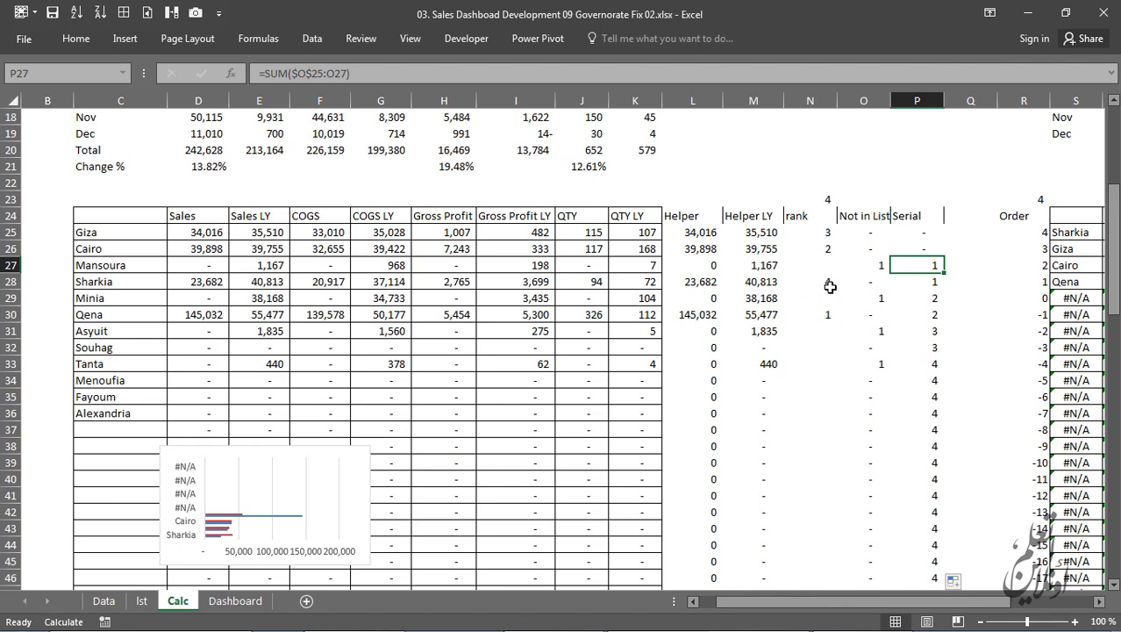
{"action": "left_click", "coordinate": [926, 233]}
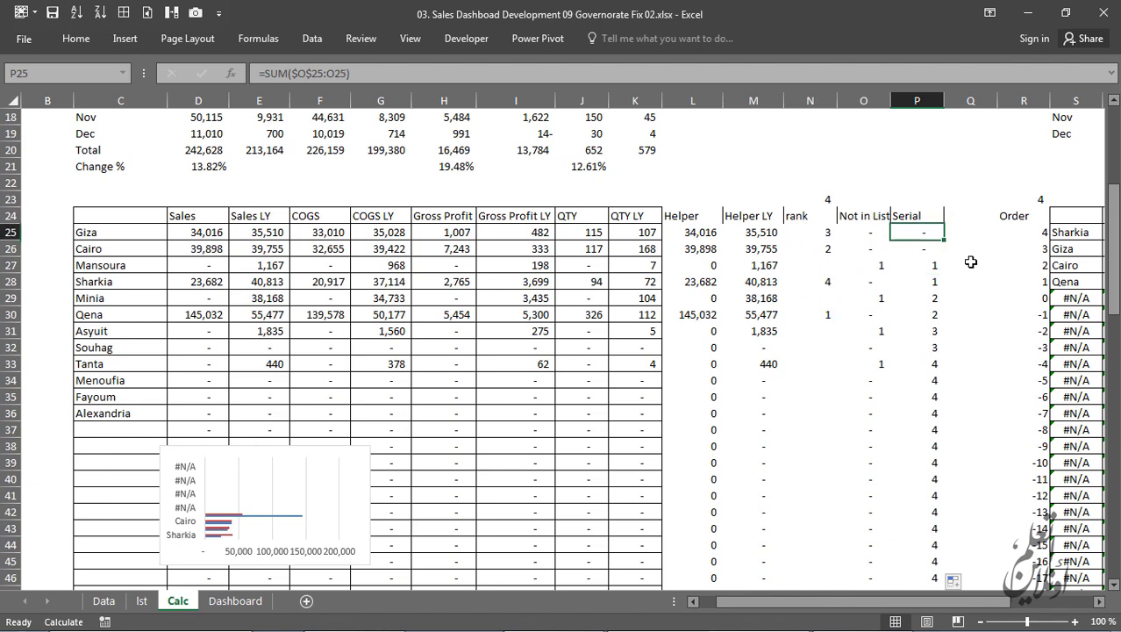
{"action": "key", "text": "F2"}
Step: Extend P25 to =SUM($O$25:O25)+$N$23 and fill it down column P
{"action": "type", "text": "+"}
{"action": "left_click", "coordinate": [829, 201]}
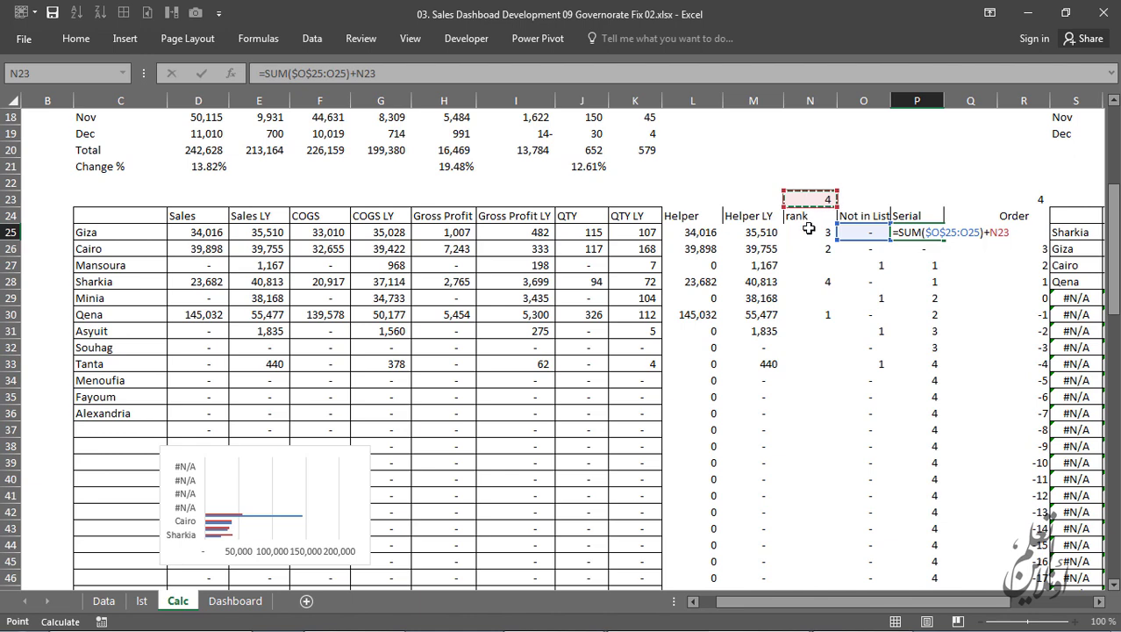
{"action": "key", "text": "F4"}
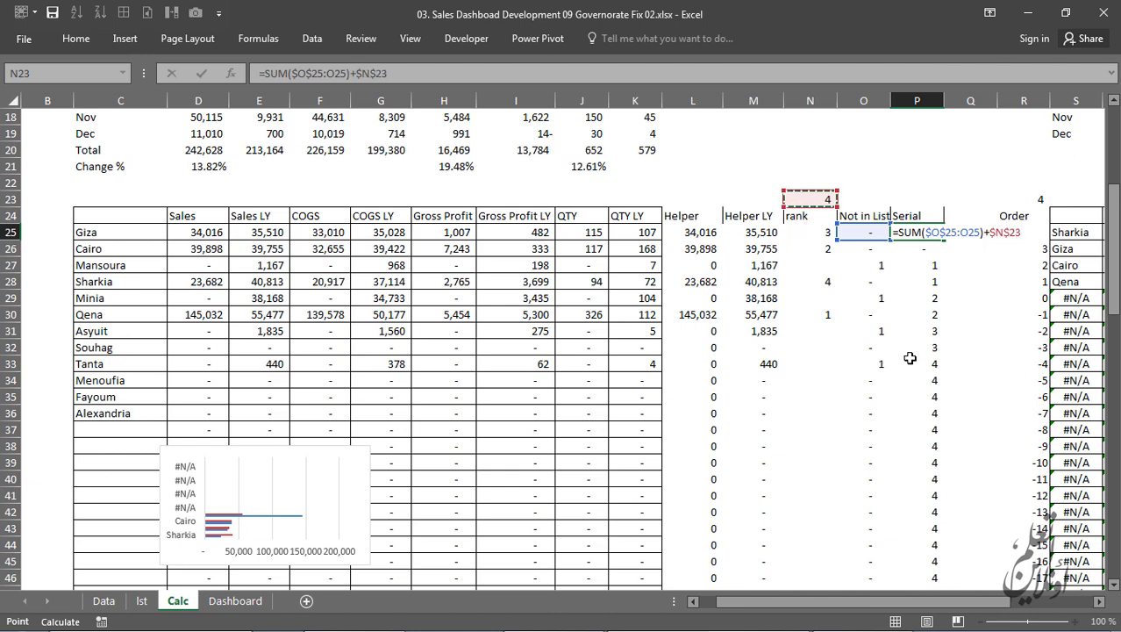
{"action": "key", "text": "Return"}
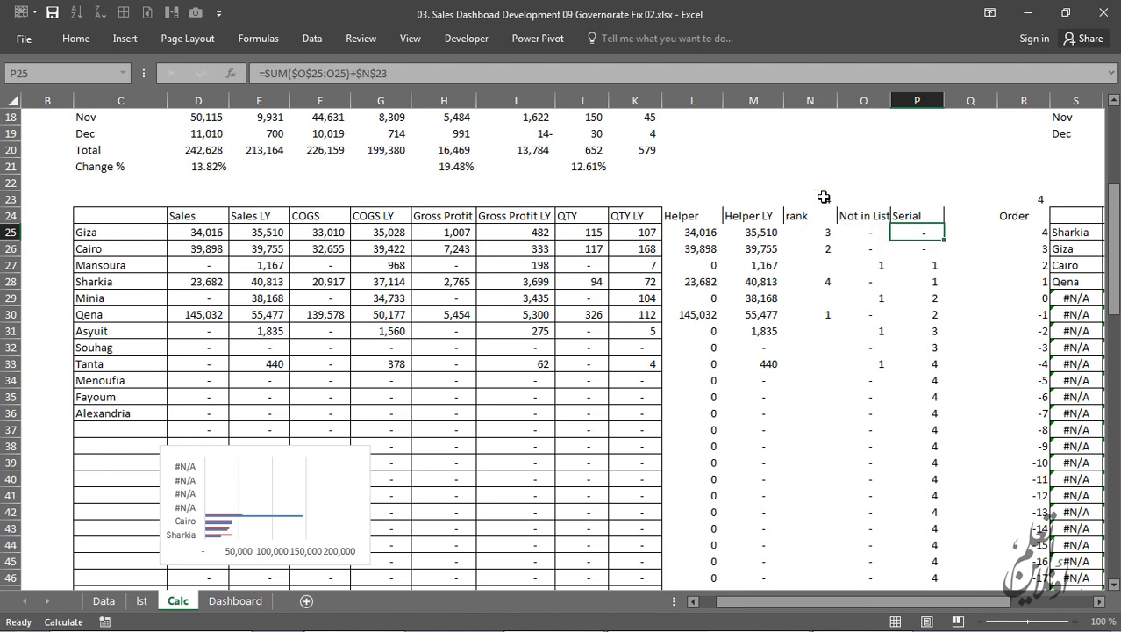
{"action": "left_click", "coordinate": [935, 234]}
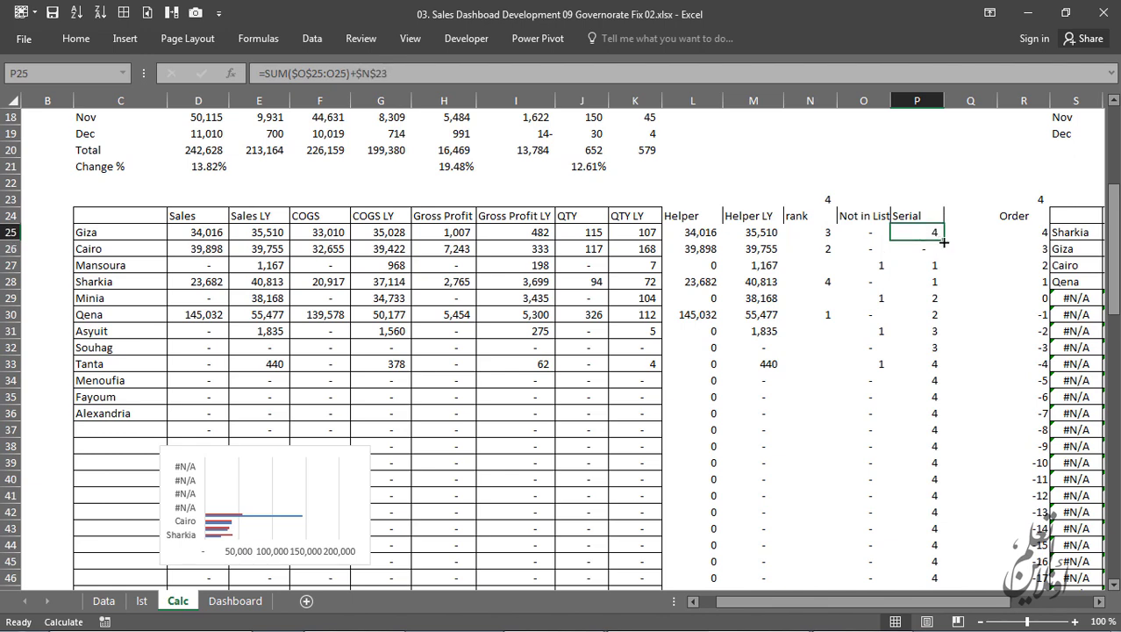
{"action": "double_click", "coordinate": [944, 242]}
{"action": "left_click", "coordinate": [915, 233]}
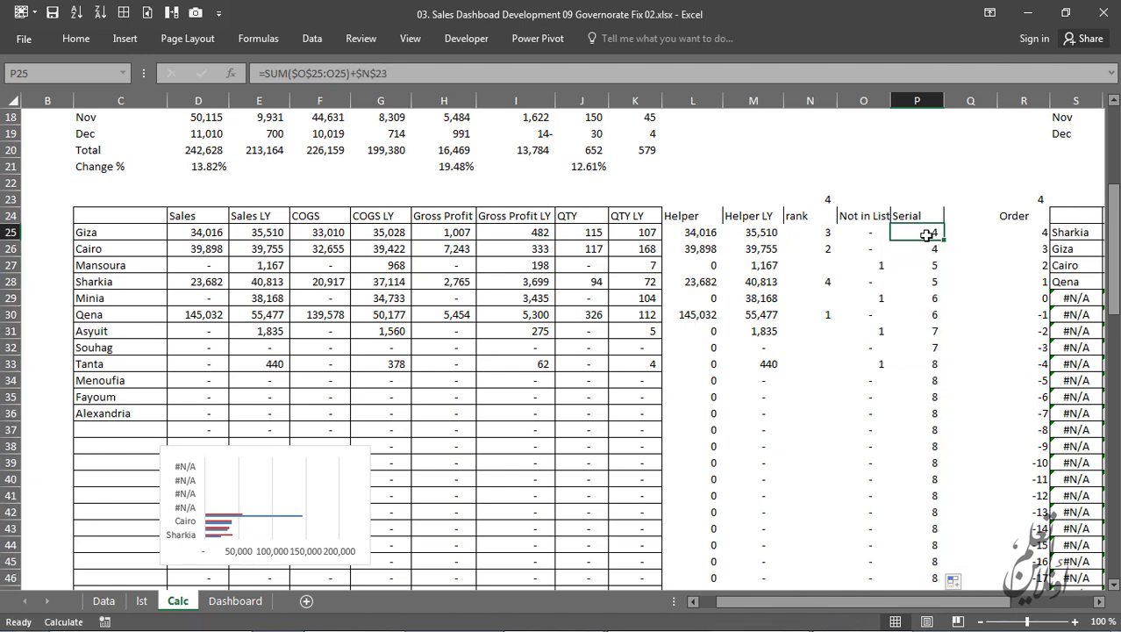
Step: Check the rank values and Serial numbers, with flagged rows now numbered 5 through 8
{"action": "left_click", "coordinate": [814, 282]}
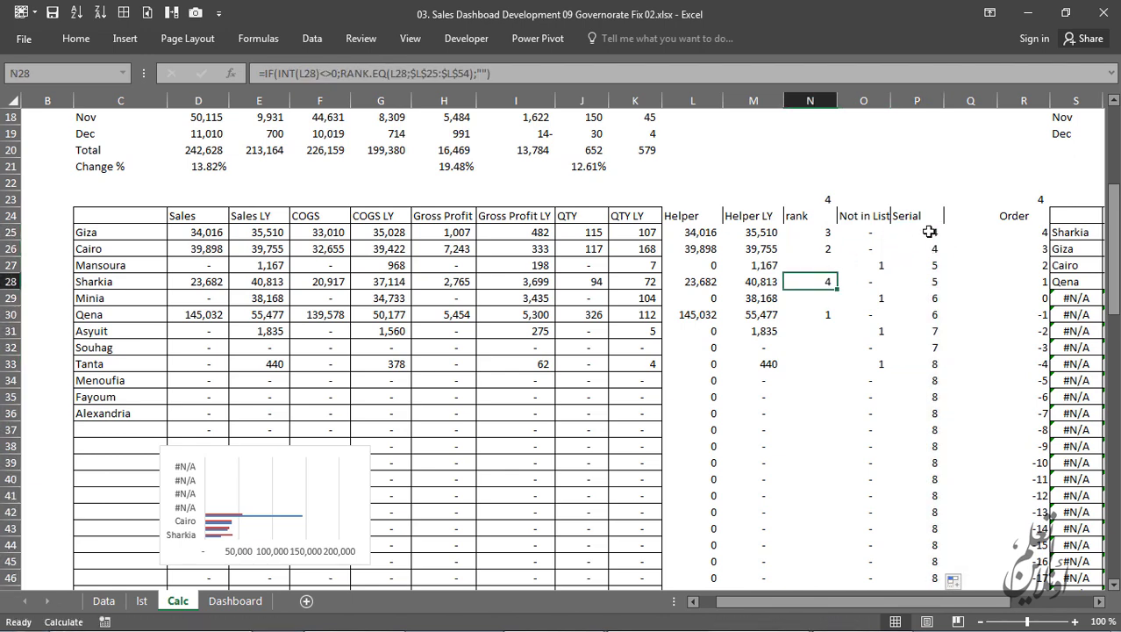
{"action": "left_click", "coordinate": [932, 230]}
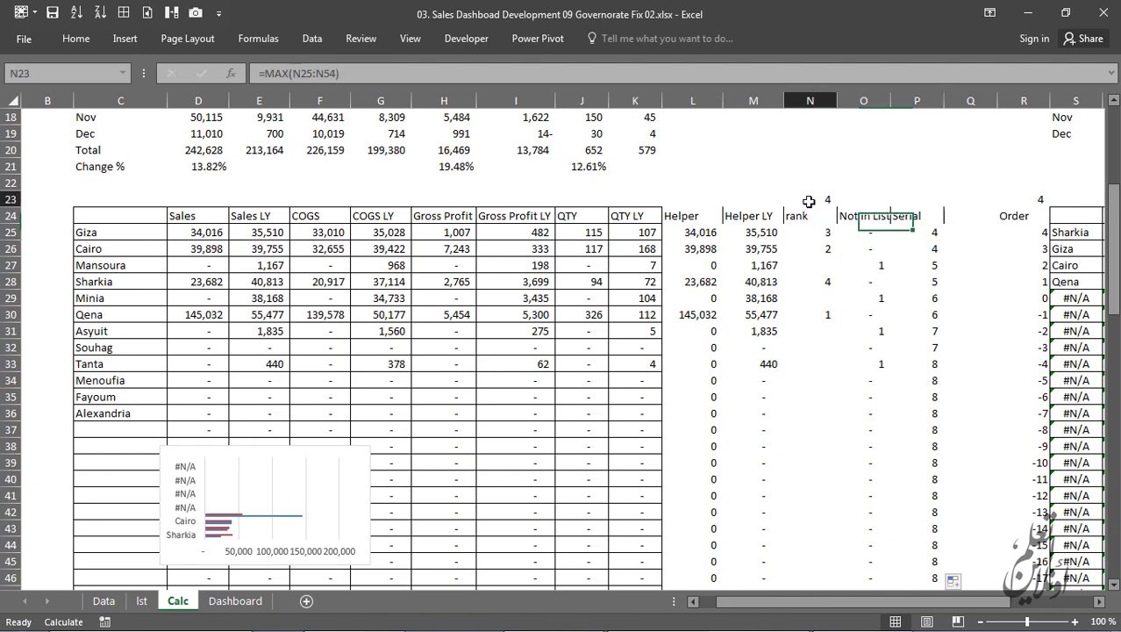
{"action": "left_click_drag", "start_coordinate": [810, 200], "coordinate": [810, 363]}
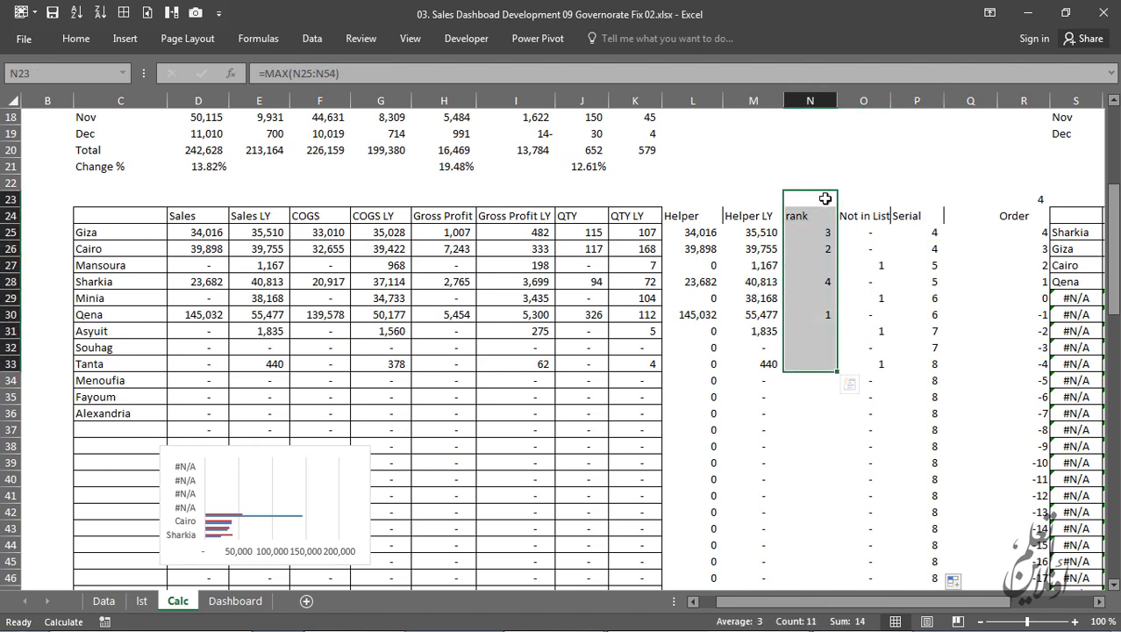
{"action": "left_click_drag", "start_coordinate": [913, 215], "coordinate": [921, 419]}
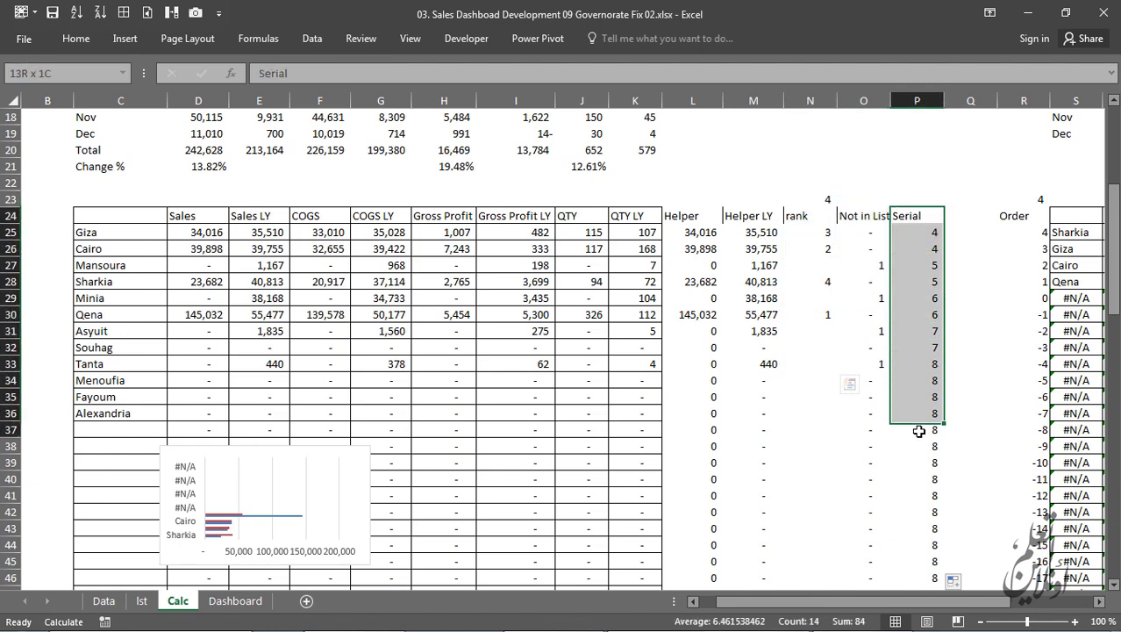
Step: Copy N23's =MAX(N25:N54) into P23, giving =MAX(P25:P54) showing 8
{"action": "left_click", "coordinate": [917, 200]}
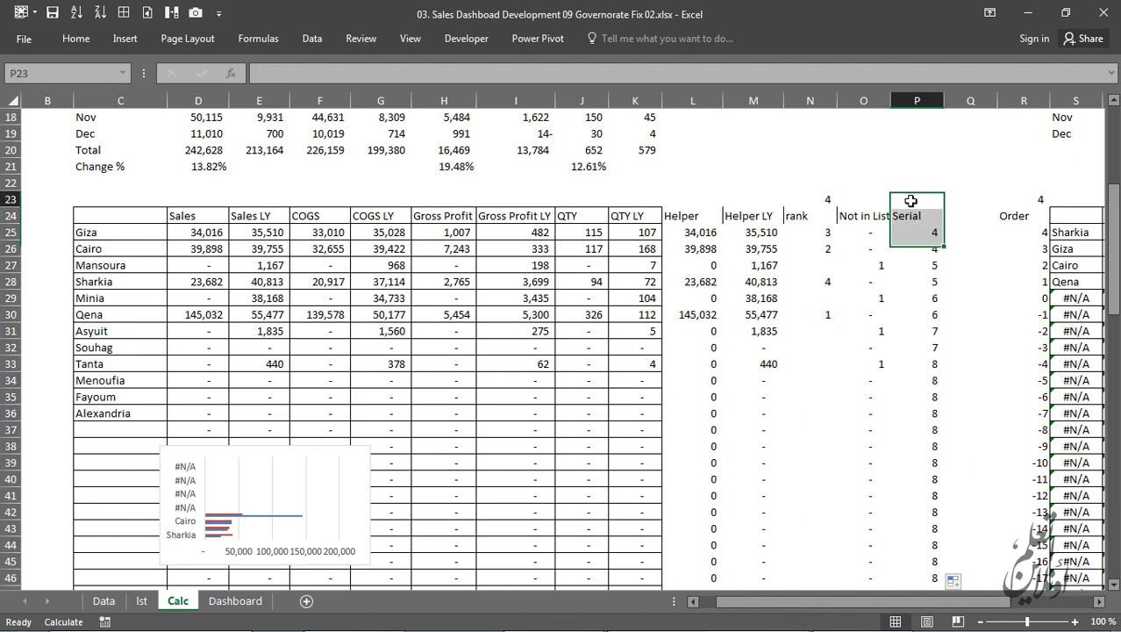
{"action": "left_click", "coordinate": [829, 201]}
{"action": "key", "text": "ctrl+c"}
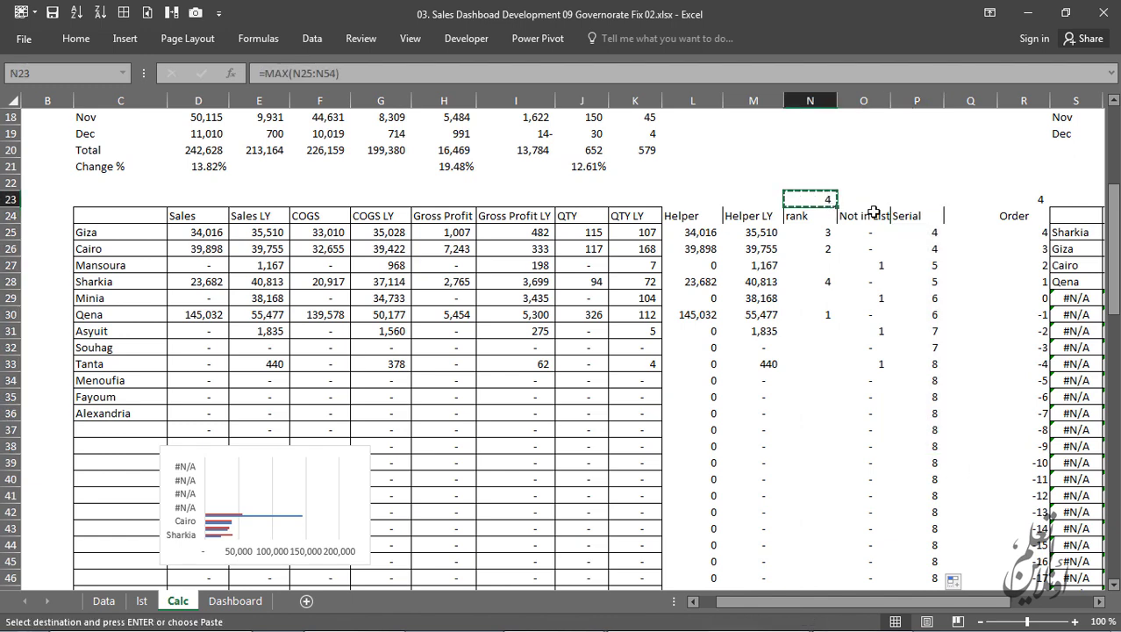
{"action": "left_click", "coordinate": [924, 200]}
{"action": "key", "text": "ctrl+v"}
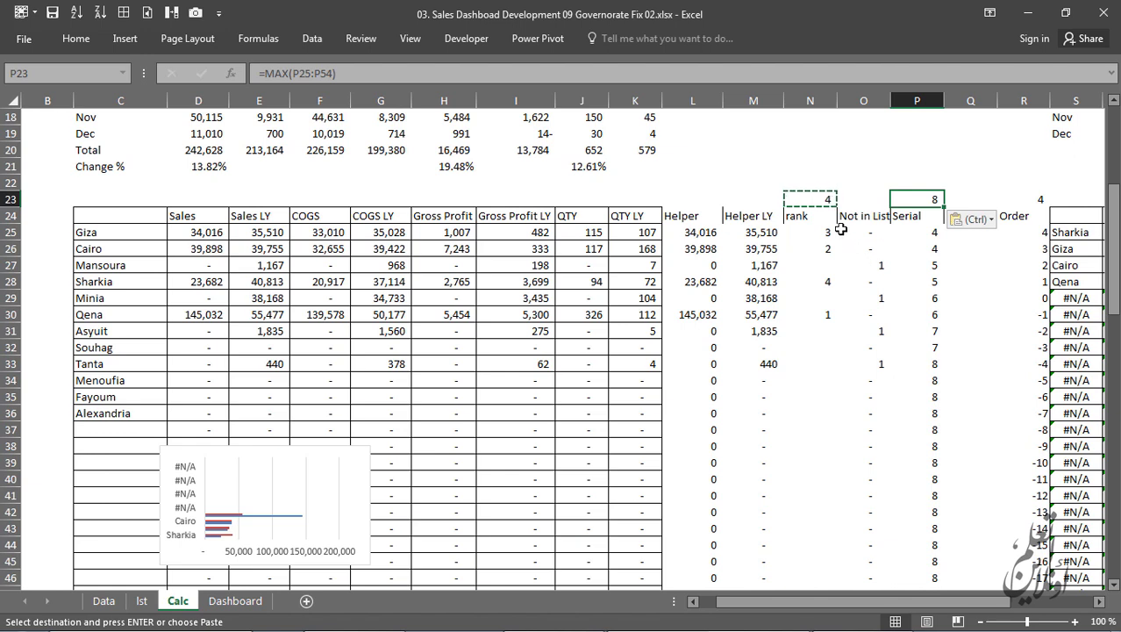
{"action": "key", "text": "Escape"}
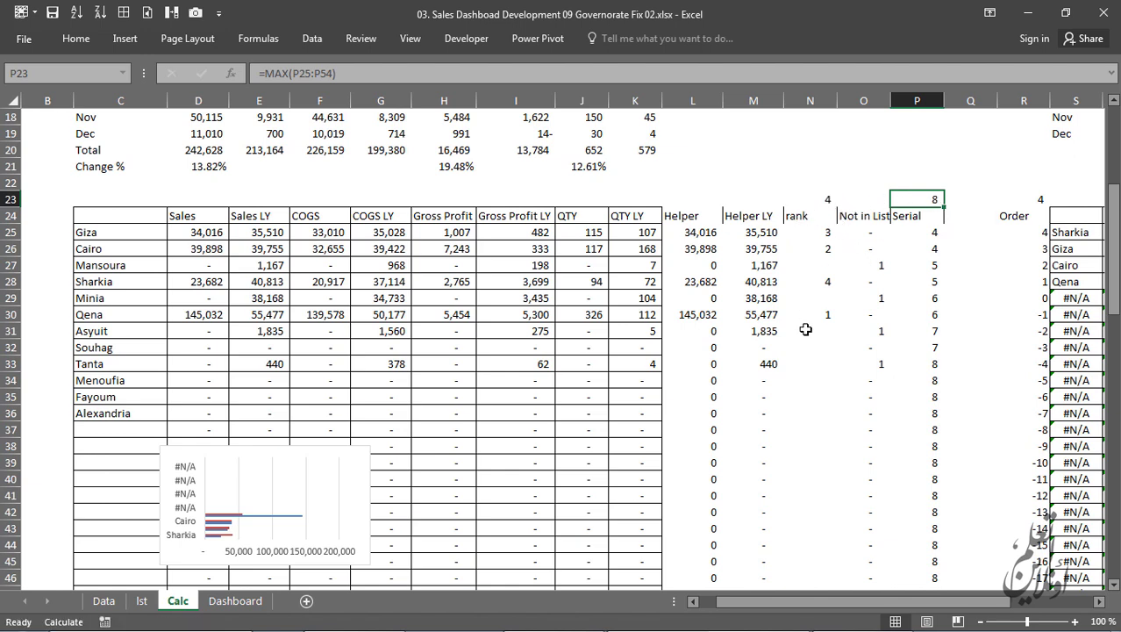
{"action": "left_click", "coordinate": [825, 195]}
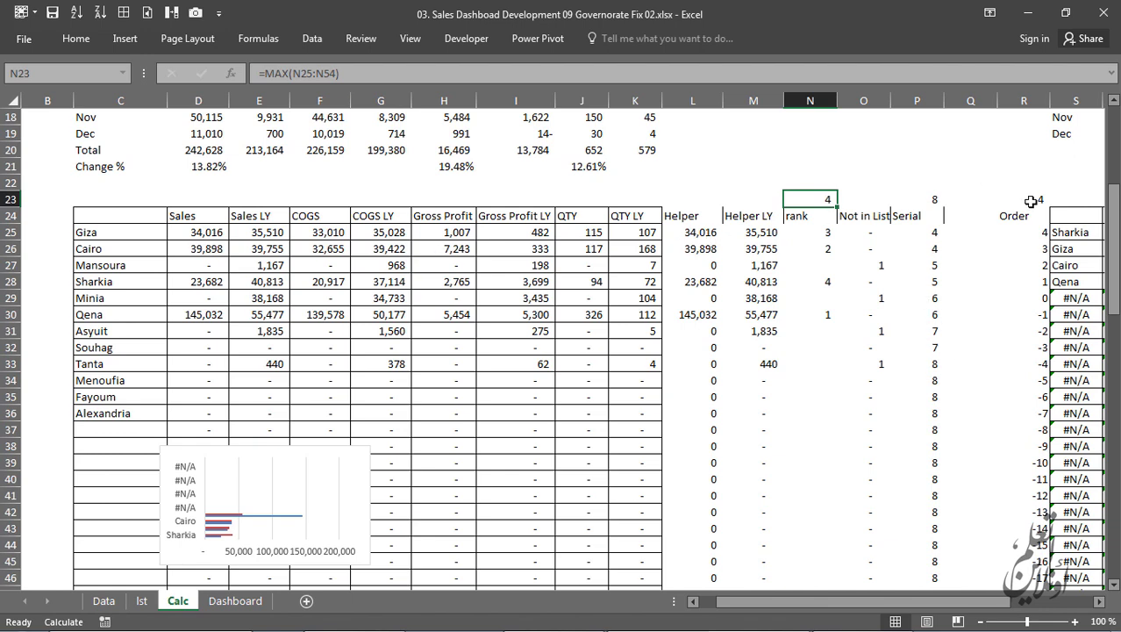
Step: Enter =MAX(N23;P23) in R23 so it returns 8
{"action": "left_click", "coordinate": [1034, 202]}
{"action": "type", "text": "=max"}
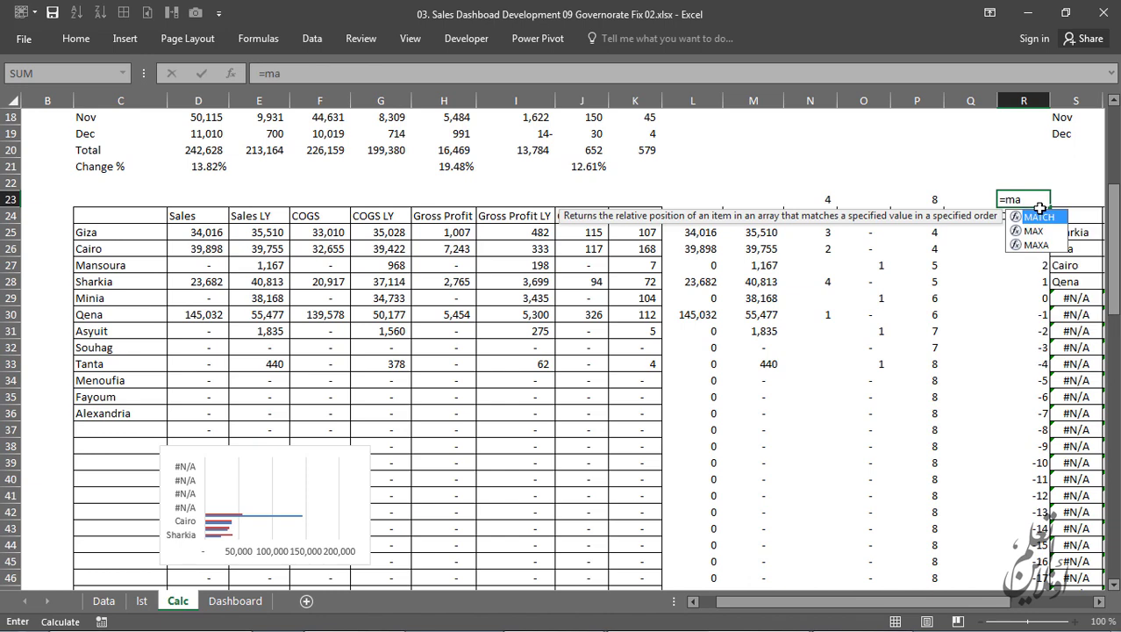
{"action": "key", "text": "Tab"}
{"action": "left_click", "coordinate": [830, 200]}
{"action": "type", "text": ";"}
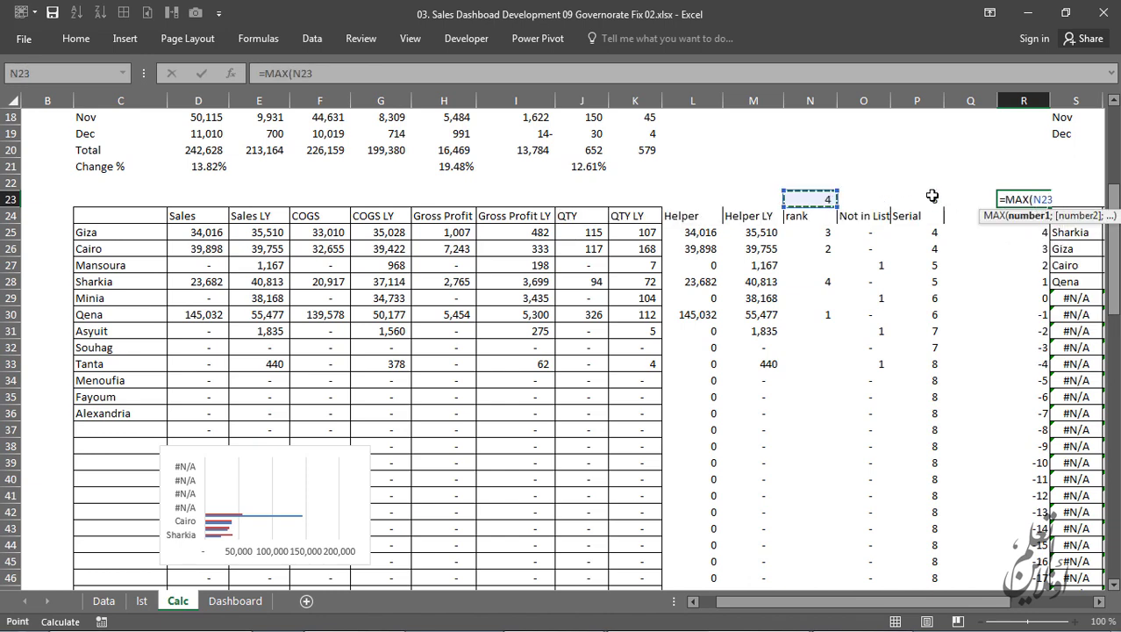
{"action": "left_click", "coordinate": [932, 200]}
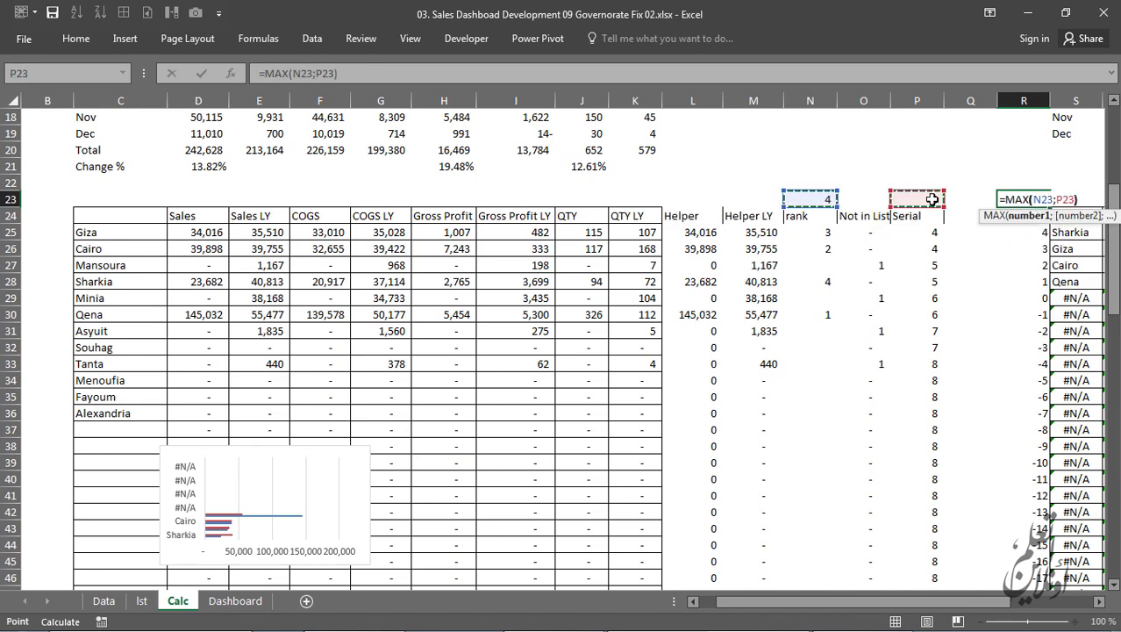
{"action": "type", "text": ")"}
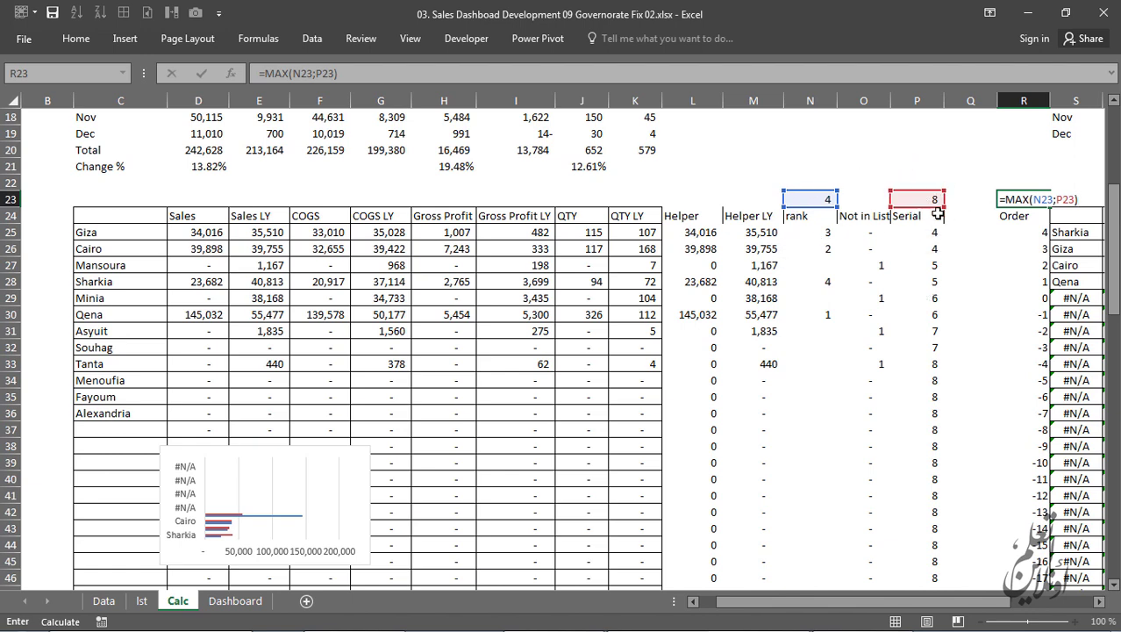
{"action": "key", "text": "Return"}
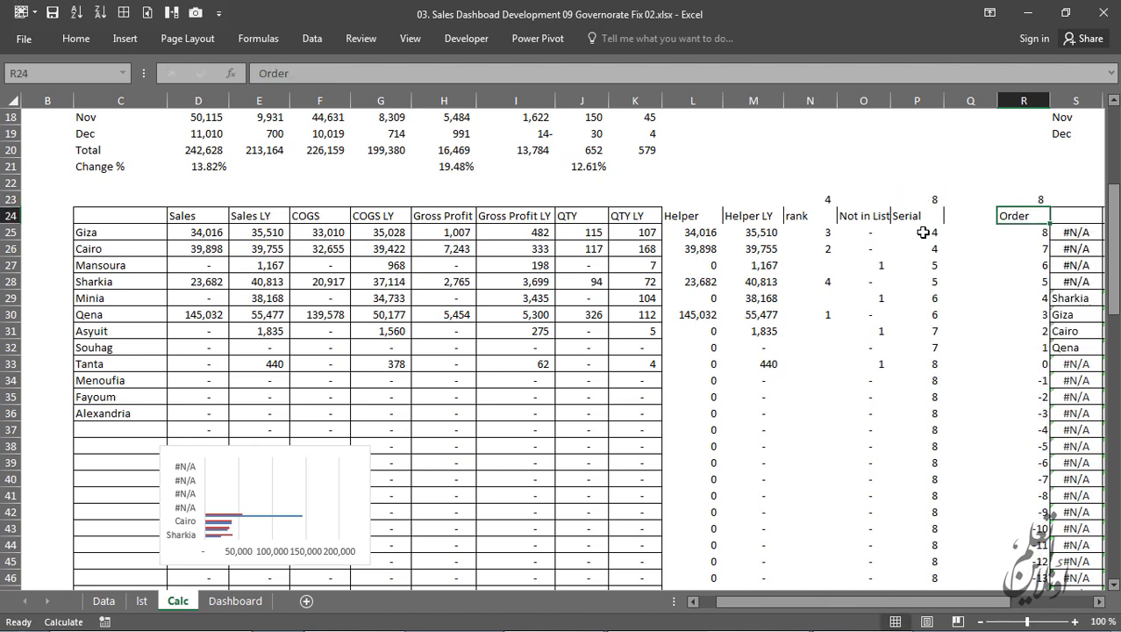
{"action": "left_click_drag", "start_coordinate": [1029, 231], "coordinate": [1029, 346]}
{"action": "left_click_drag", "start_coordinate": [1072, 296], "coordinate": [1074, 350]}
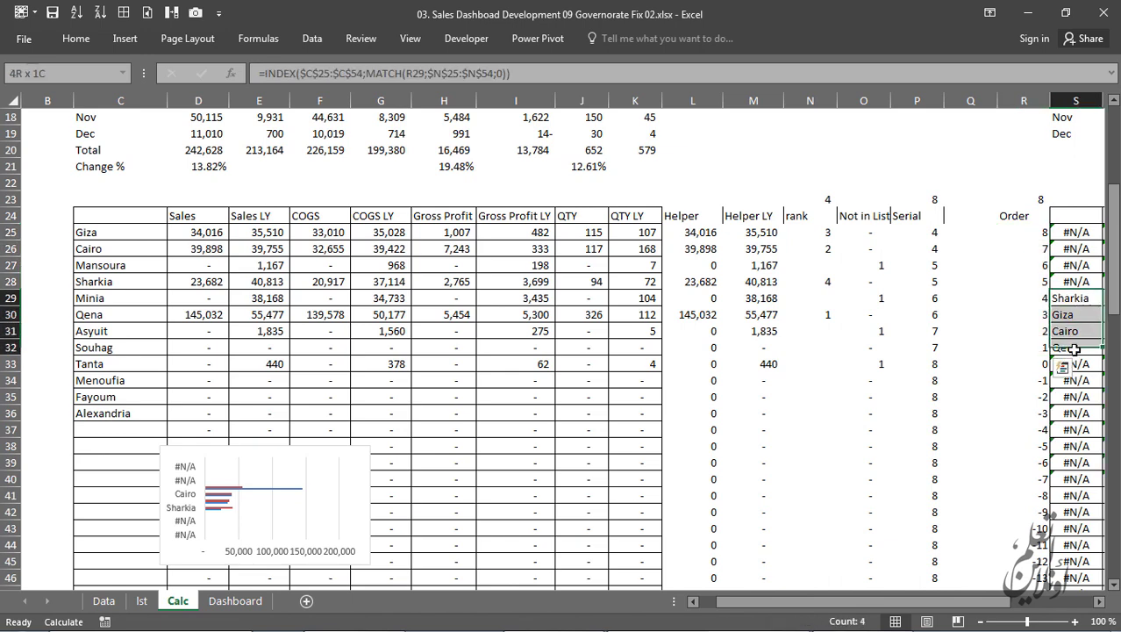
{"action": "left_click_drag", "start_coordinate": [1067, 232], "coordinate": [1069, 281]}
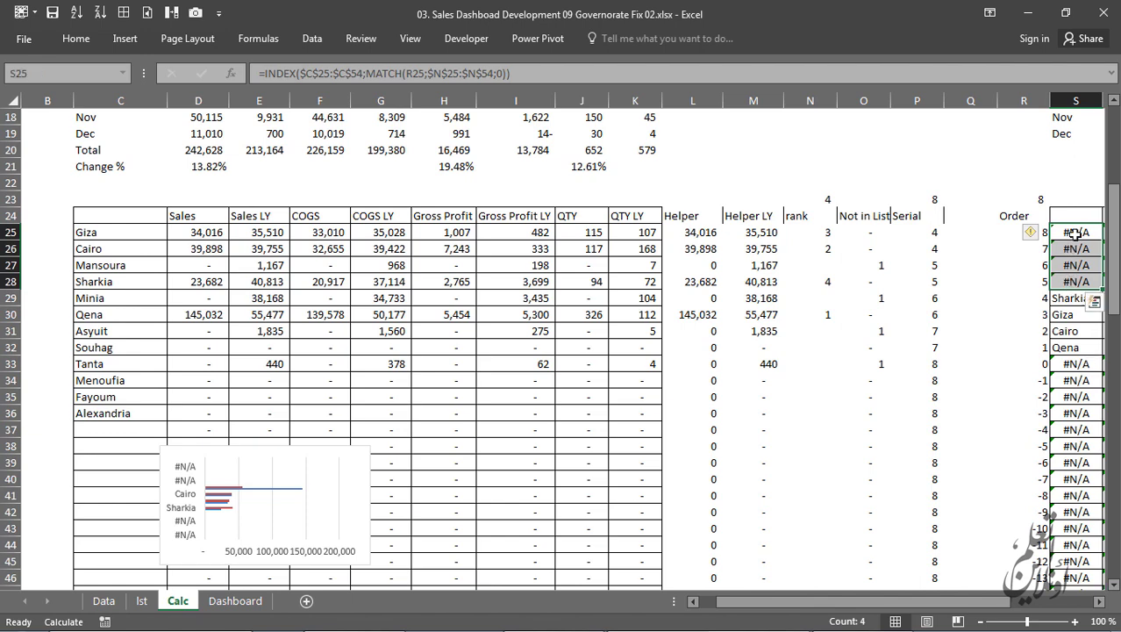
{"action": "left_click", "coordinate": [1076, 230]}
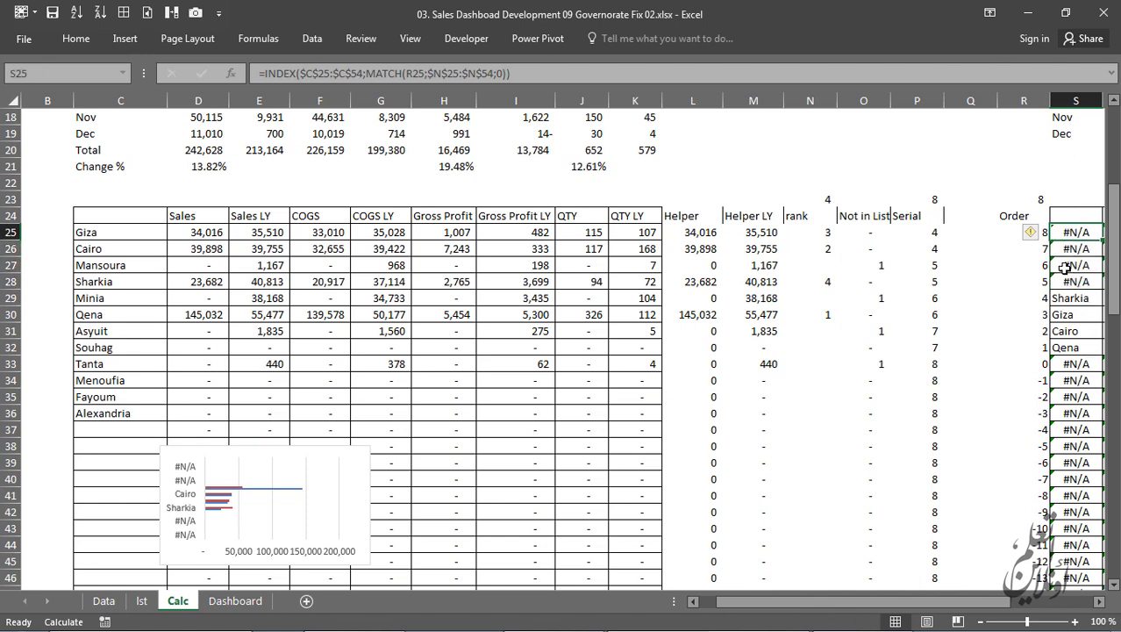
{"action": "key", "text": "F2"}
{"action": "key", "text": "Escape"}
{"action": "left_click", "coordinate": [1097, 604]}
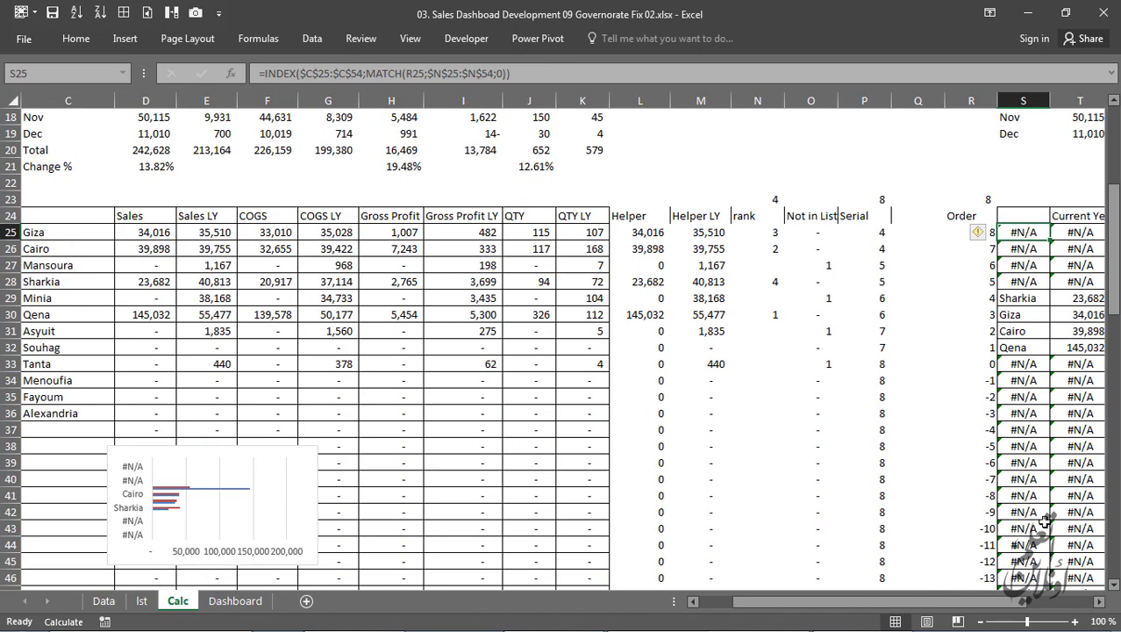
{"action": "left_click", "coordinate": [982, 622]}
{"action": "key", "text": "F2"}
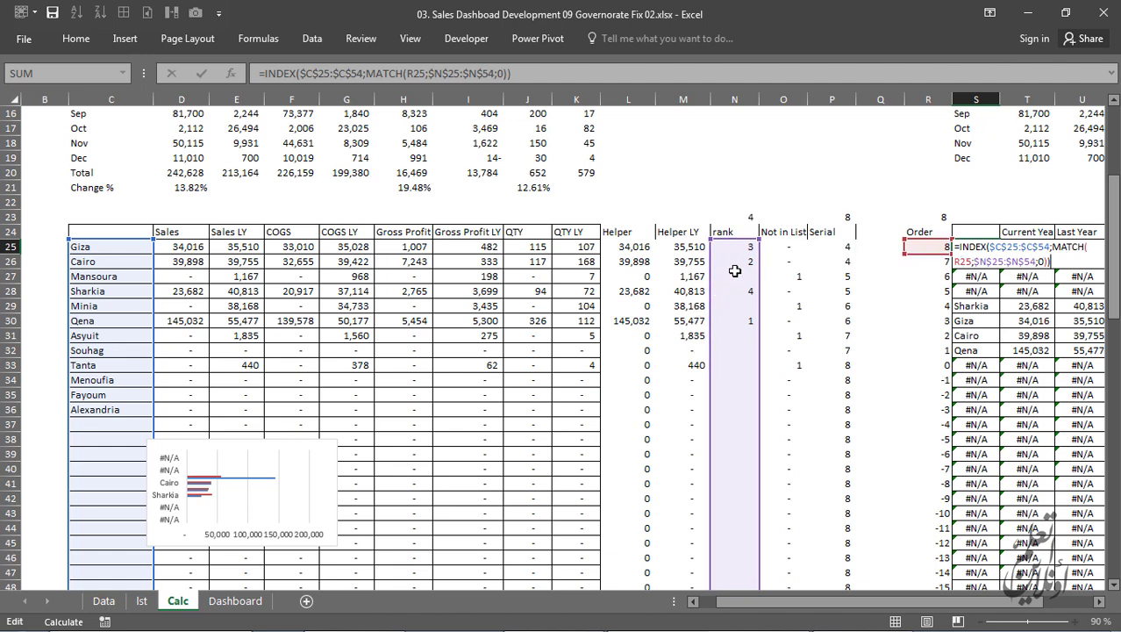
{"action": "key", "text": "ctrl+Return"}
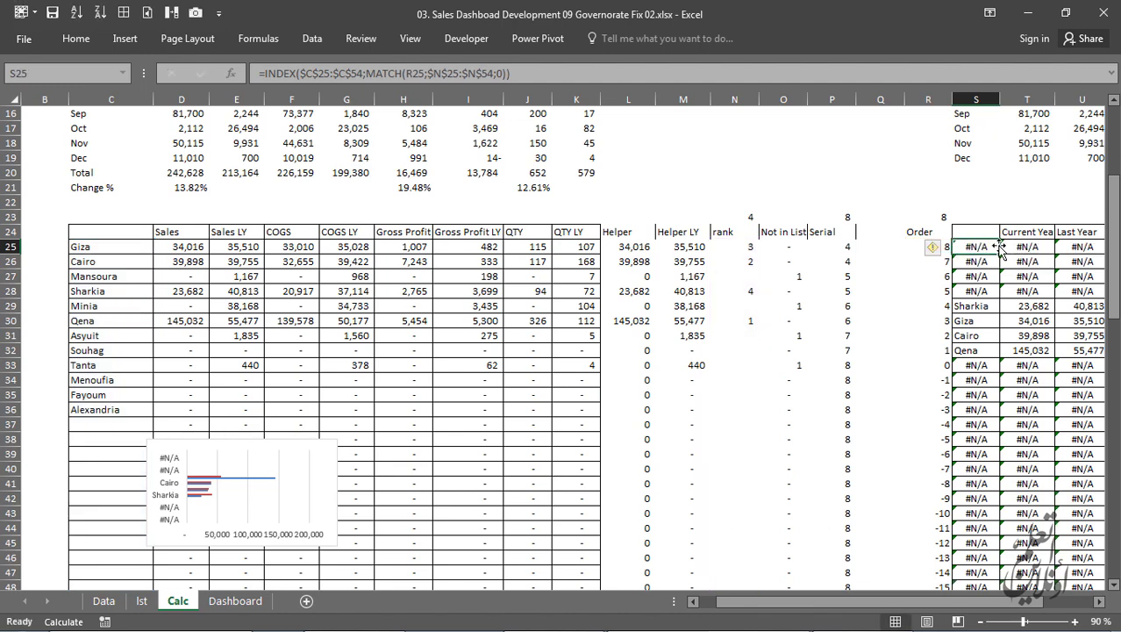
{"action": "left_click", "coordinate": [946, 248]}
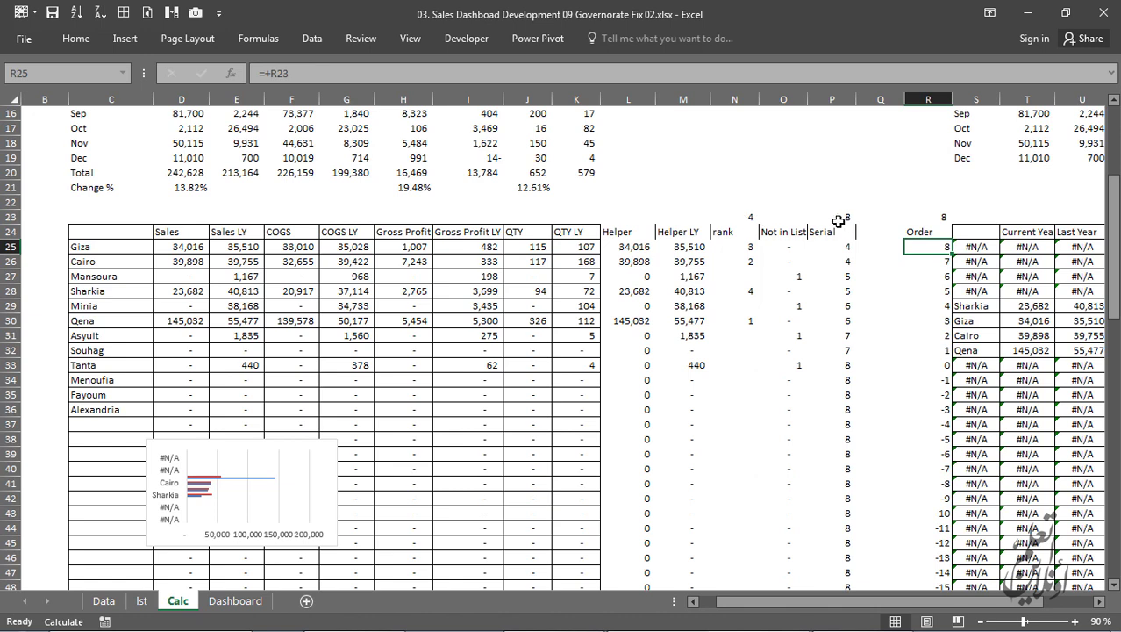
{"action": "left_click_drag", "start_coordinate": [831, 232], "coordinate": [830, 375]}
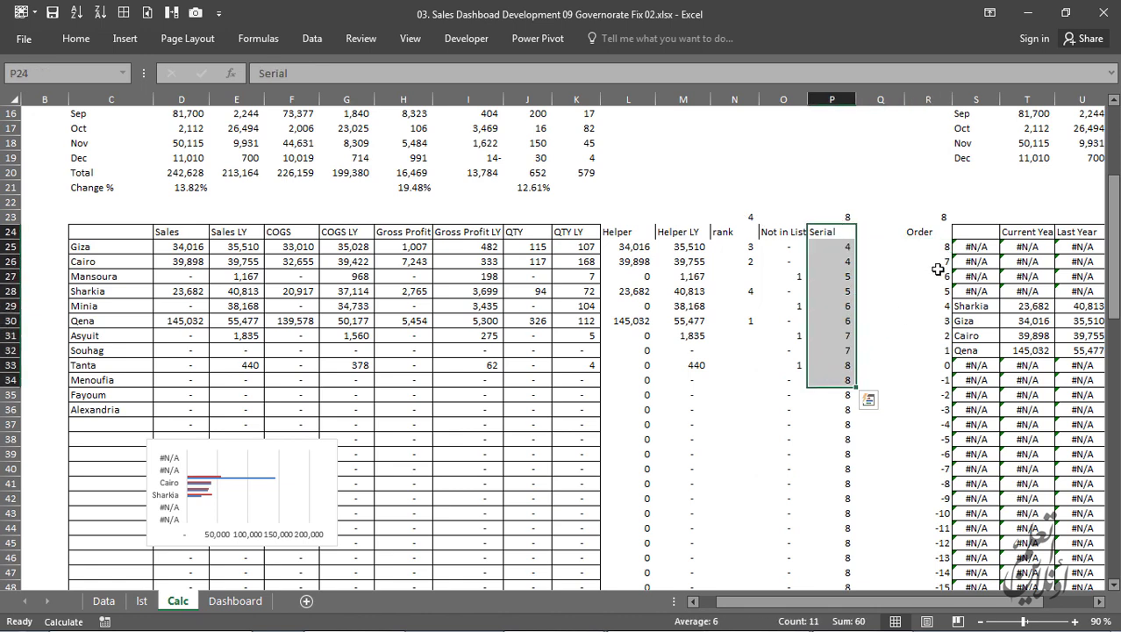
{"action": "left_click", "coordinate": [974, 248]}
{"action": "key", "text": "F2"}
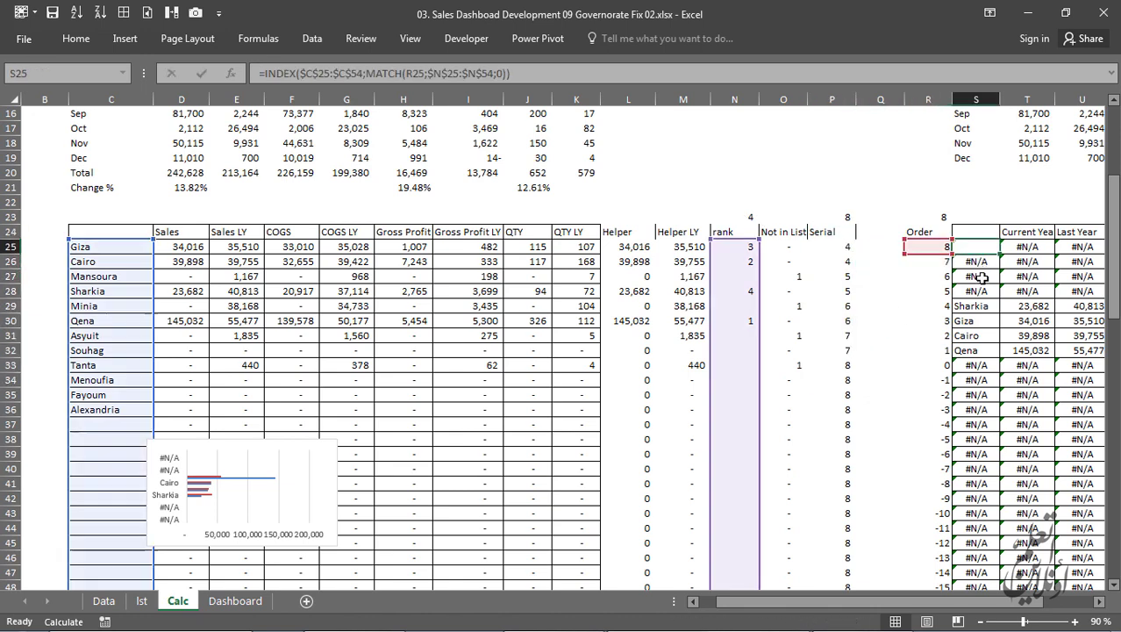
Step: Copy the INDEX/MATCH lookup portion of S25's formula
{"action": "left_click_drag", "start_coordinate": [1062, 261], "coordinate": [960, 250]}
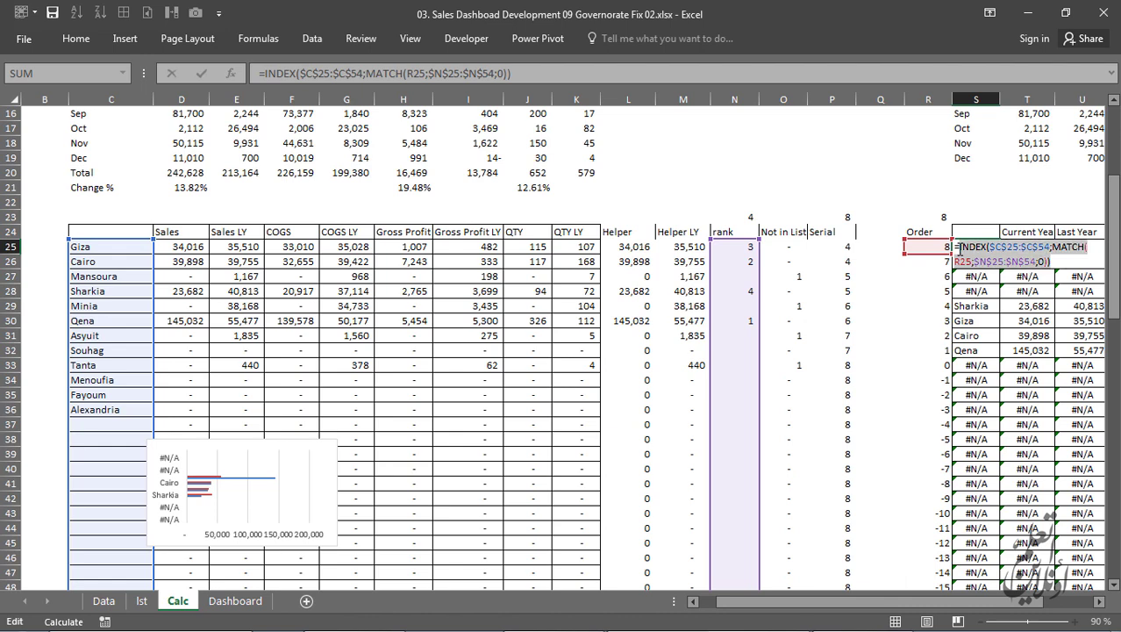
{"action": "right_click", "coordinate": [982, 254]}
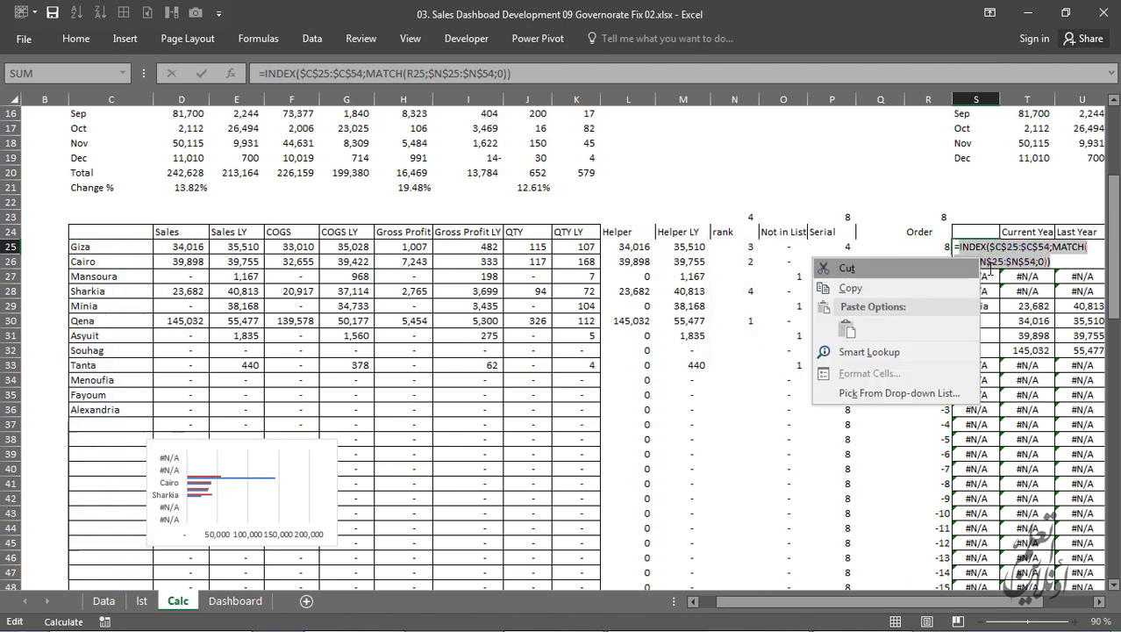
{"action": "left_click", "coordinate": [905, 292]}
Step: Start S25's formula with the condition =IF(R25<=$N$23;
{"action": "left_click", "coordinate": [962, 249]}
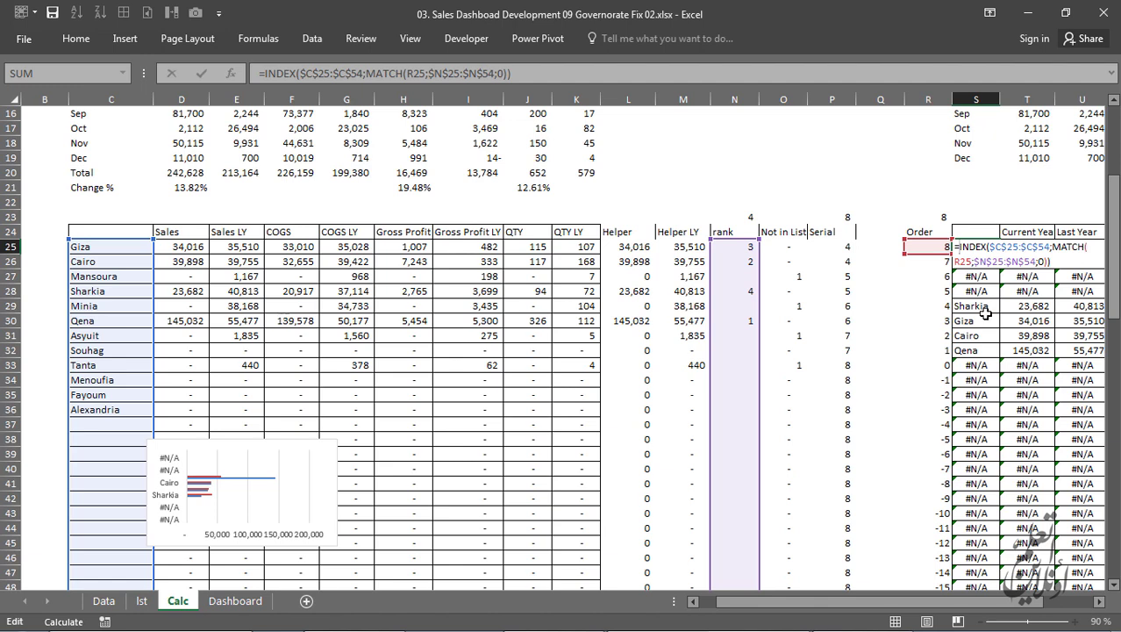
{"action": "type", "text": "IF("}
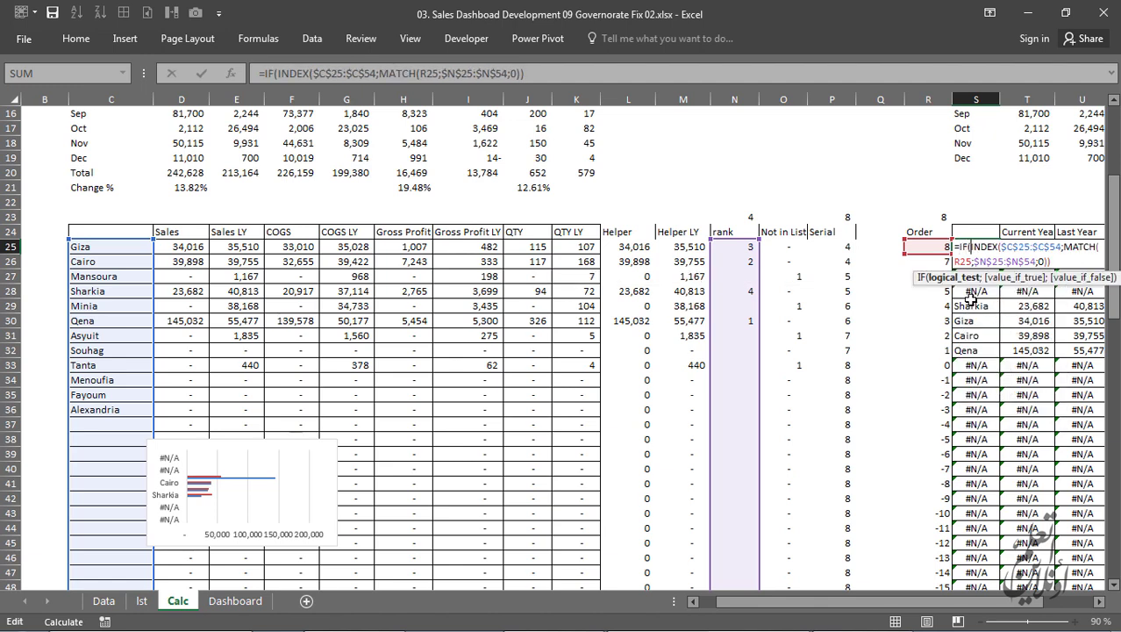
{"action": "left_click", "coordinate": [928, 246]}
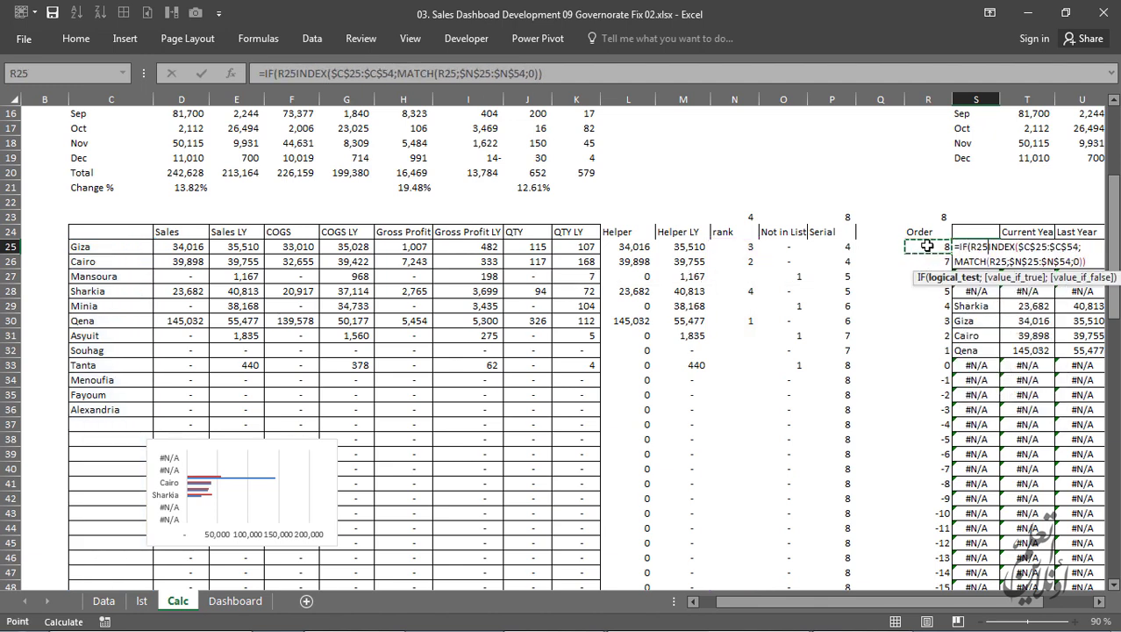
{"action": "type", "text": "<"}
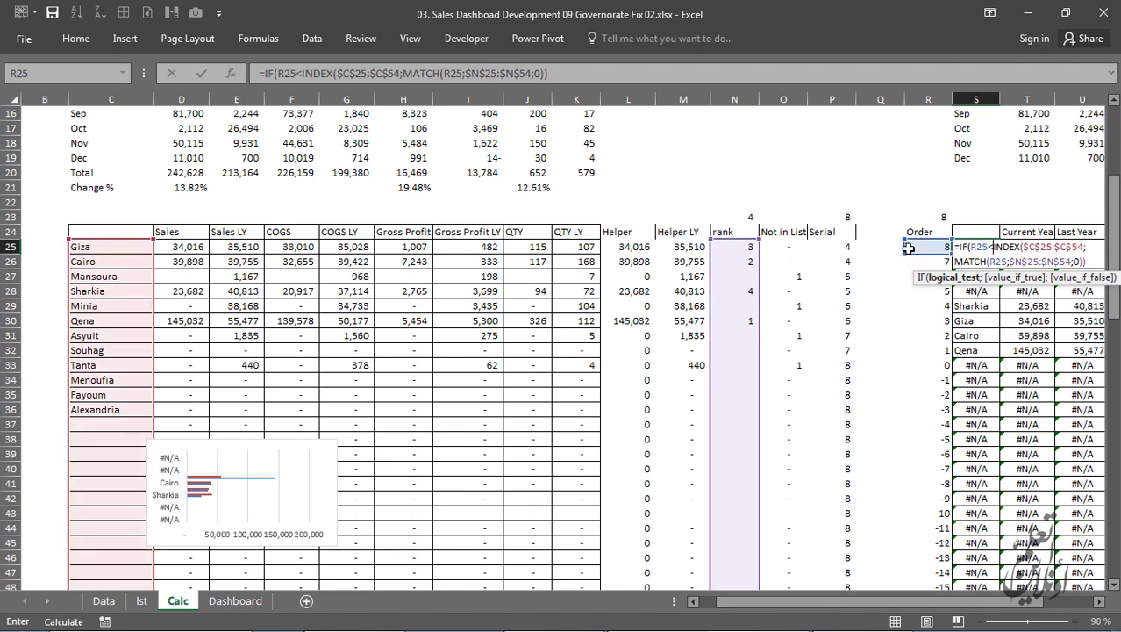
{"action": "type", "text": "="}
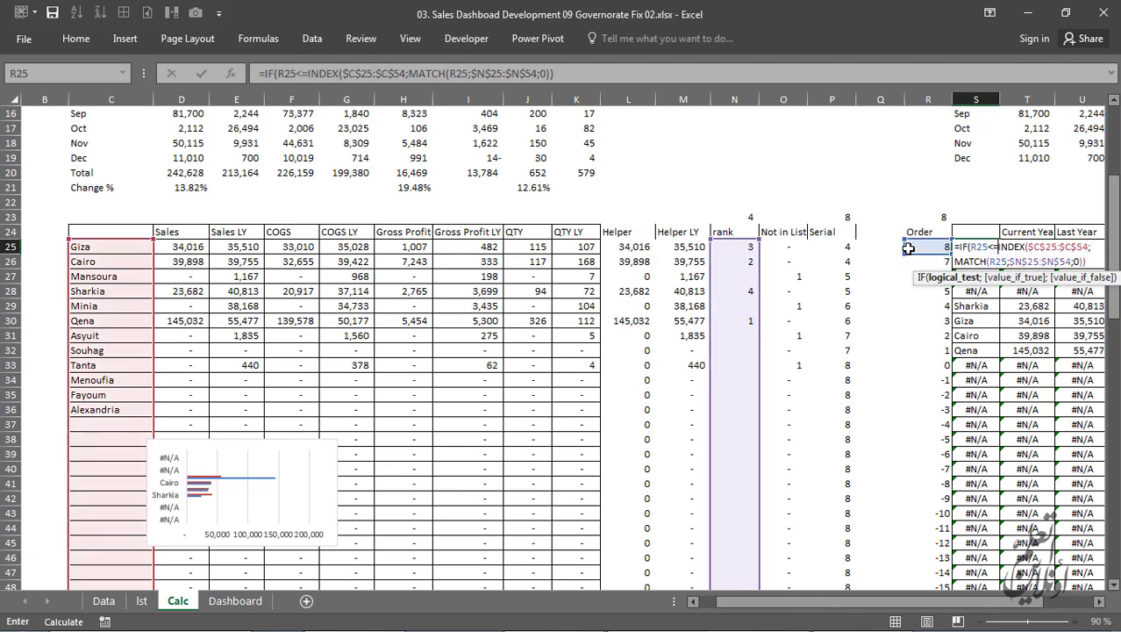
{"action": "left_click", "coordinate": [740, 221]}
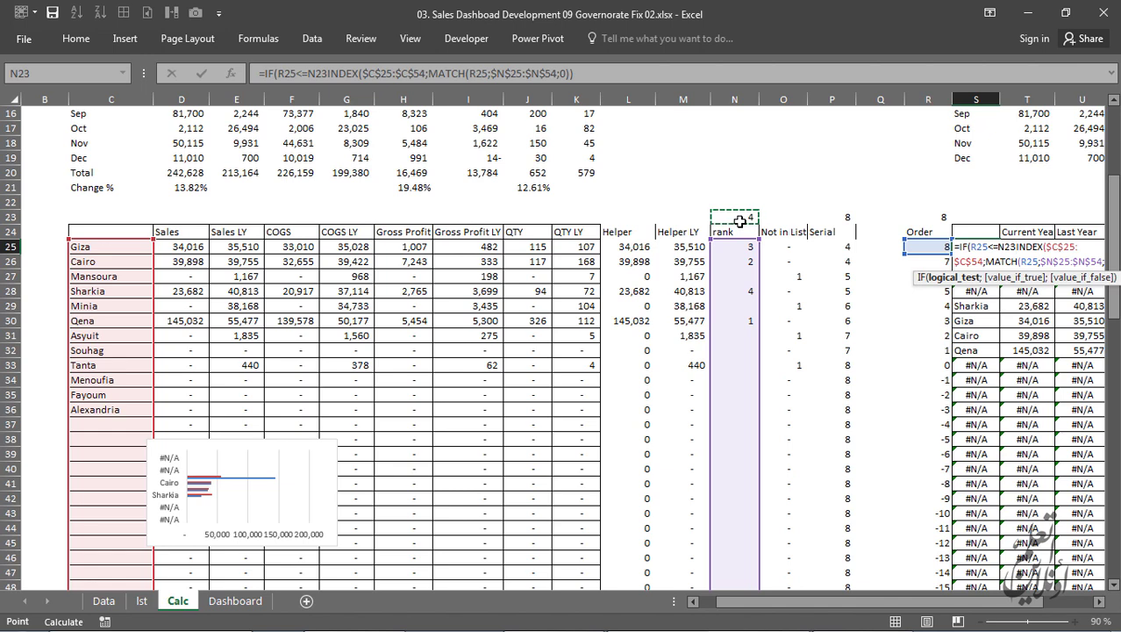
{"action": "key", "text": "F4"}
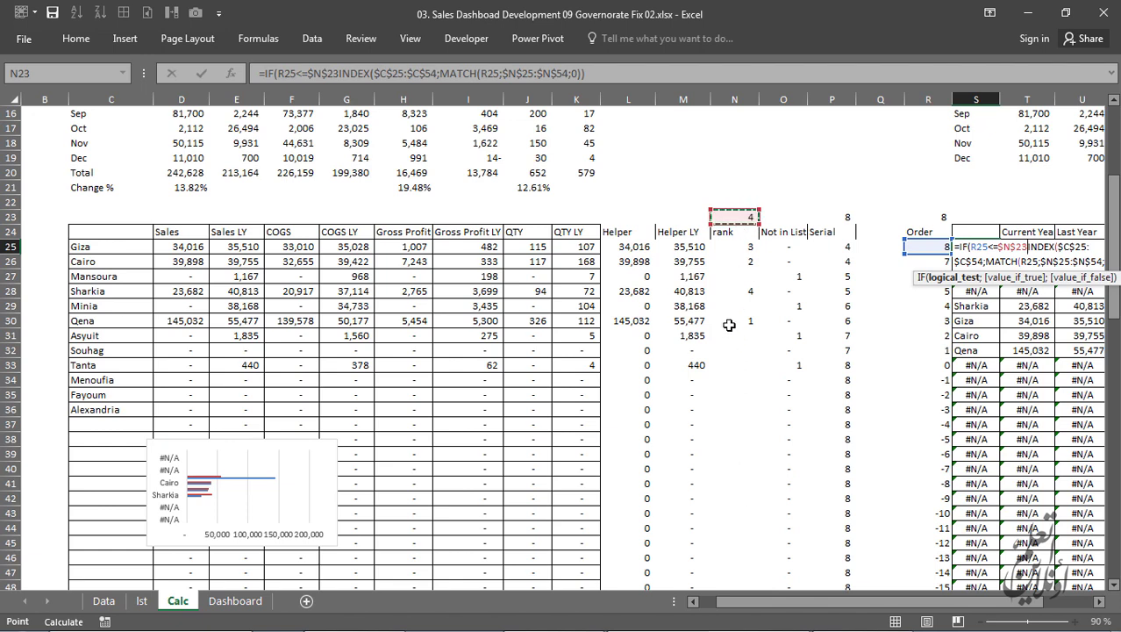
{"action": "type", "text": ";"}
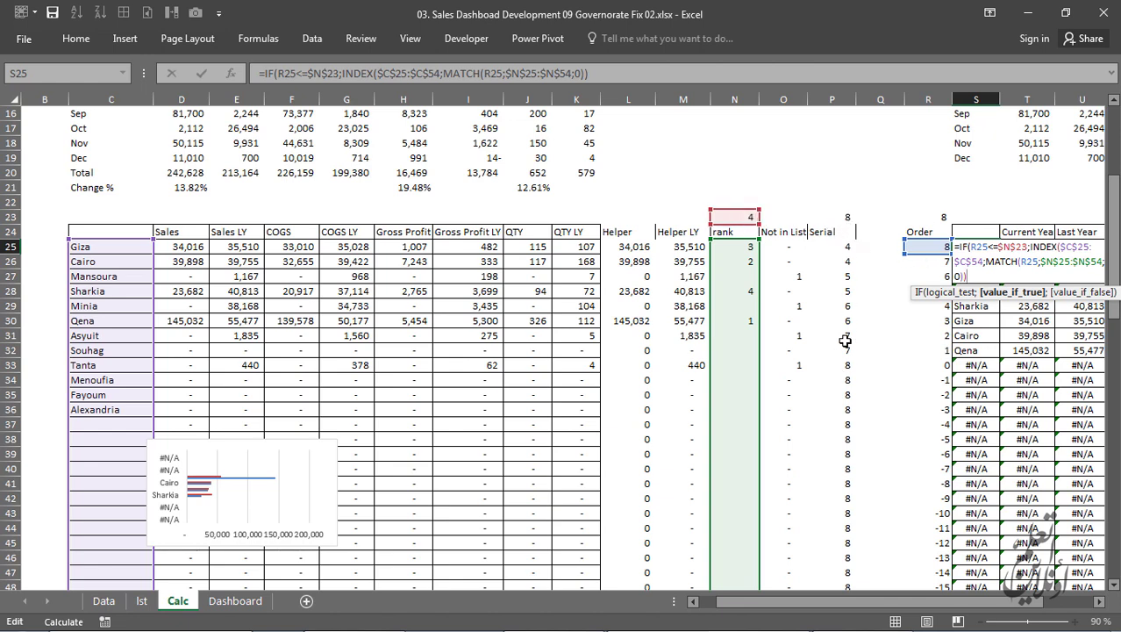
Step: Paste the INDEX/MATCH as the false branch, matching R25 against $P$25:$P$54, and enter it
{"action": "type", "text": ";"}
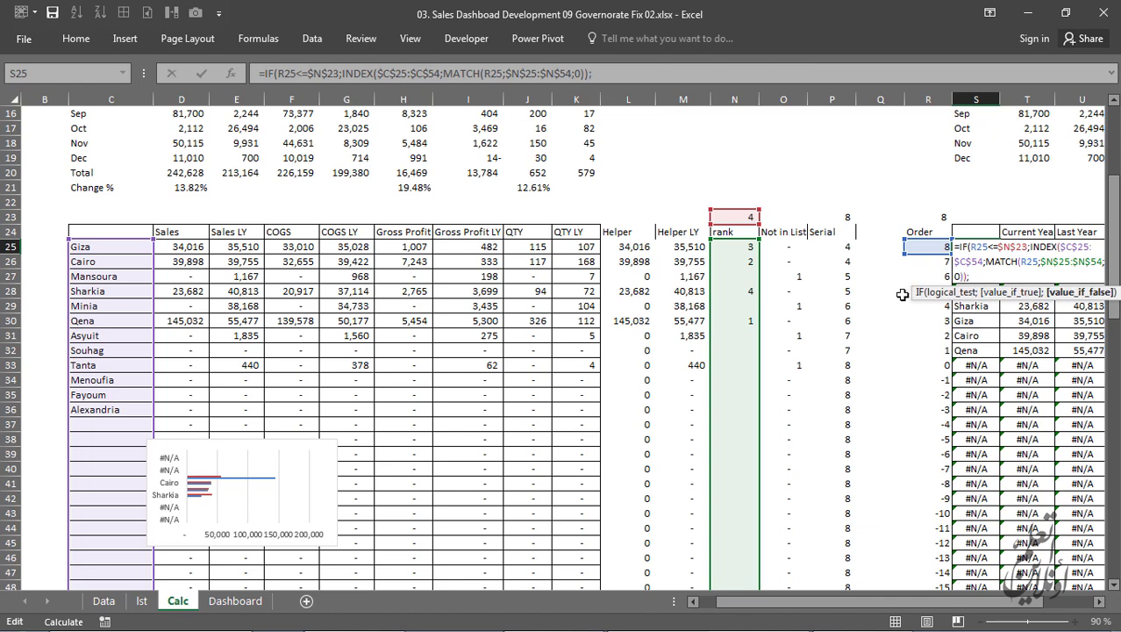
{"action": "key", "text": "ctrl+v"}
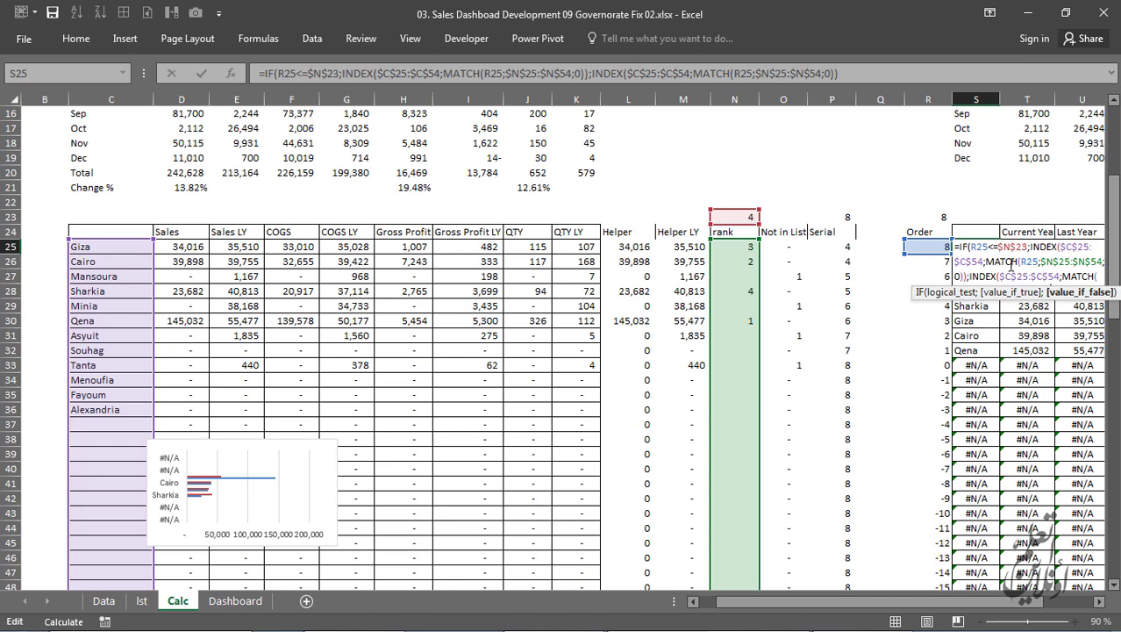
{"action": "left_click_drag", "start_coordinate": [1108, 292], "coordinate": [1069, 369]}
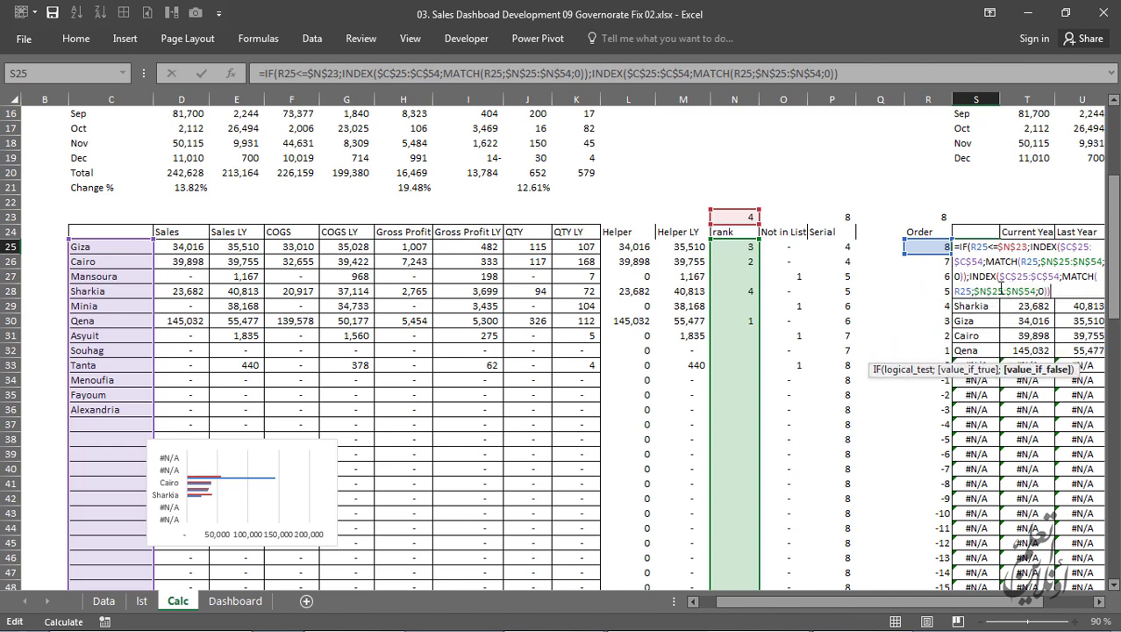
{"action": "left_click", "coordinate": [1078, 277]}
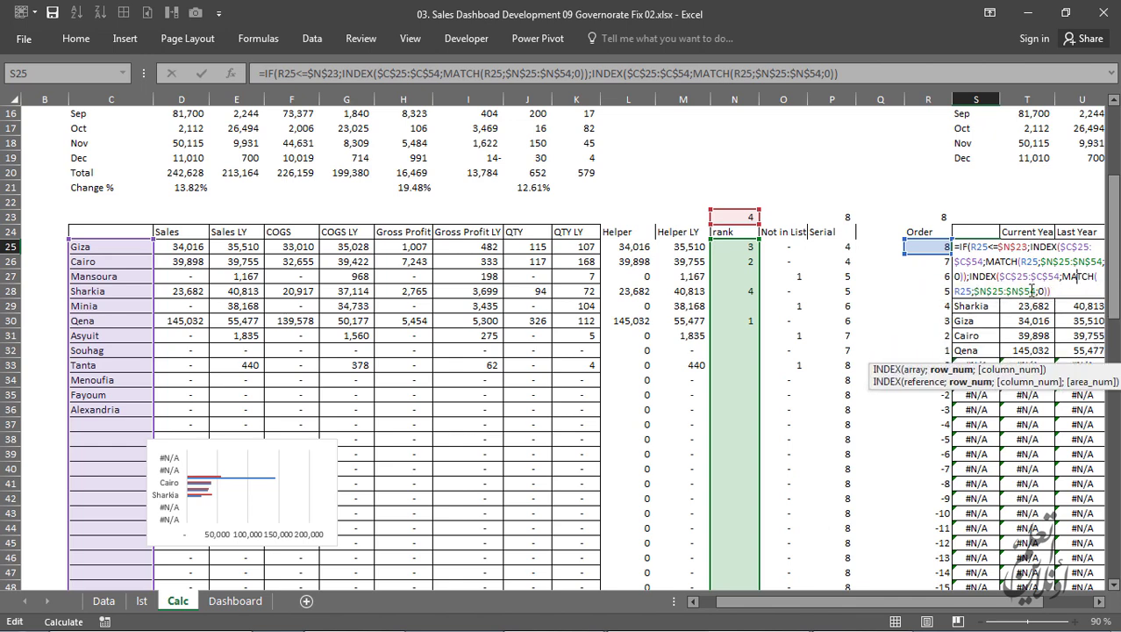
{"action": "left_click", "coordinate": [982, 292]}
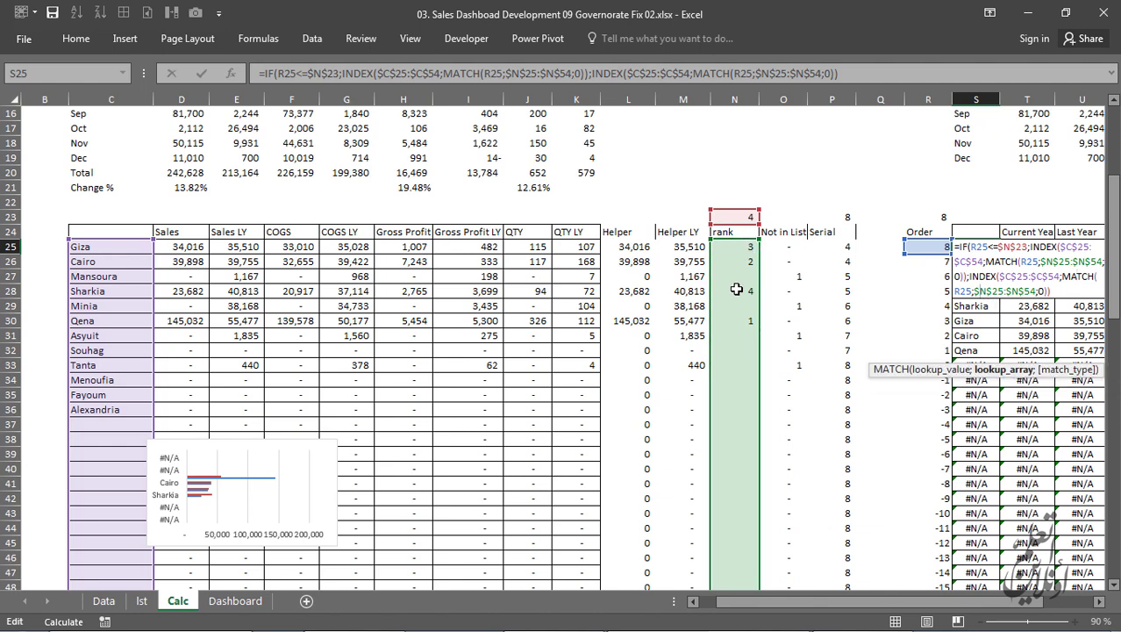
{"action": "left_click_drag", "start_coordinate": [974, 291], "coordinate": [1011, 290]}
{"action": "left_click", "coordinate": [834, 246]}
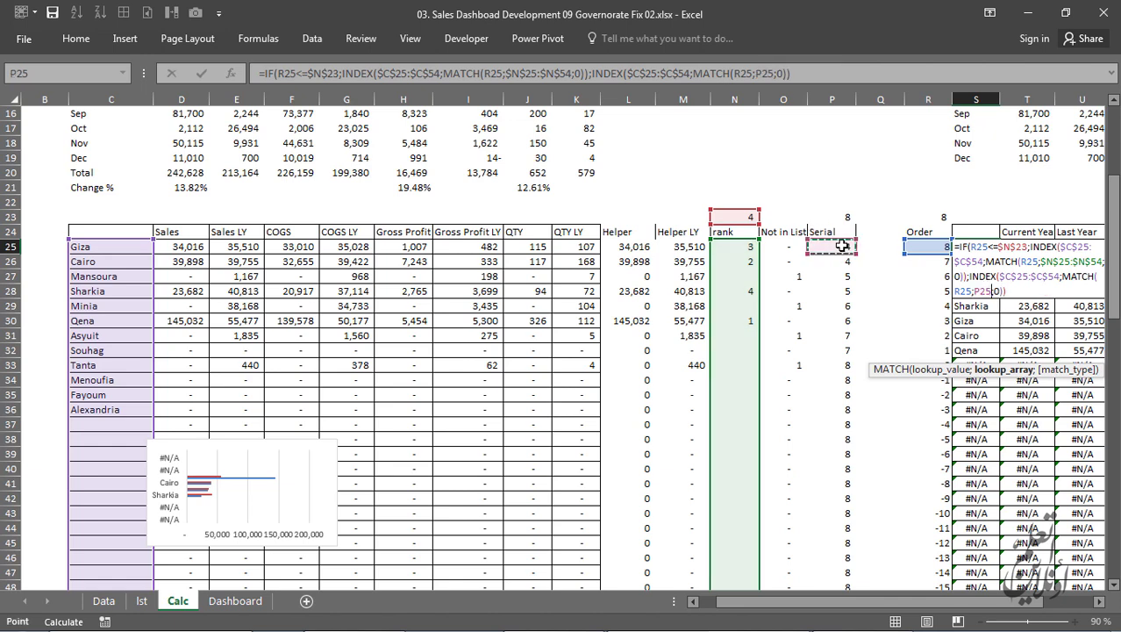
{"action": "key", "text": "shift+Down"}
{"action": "key", "text": "shift+Down"}
{"action": "key", "text": "shift+Down"}
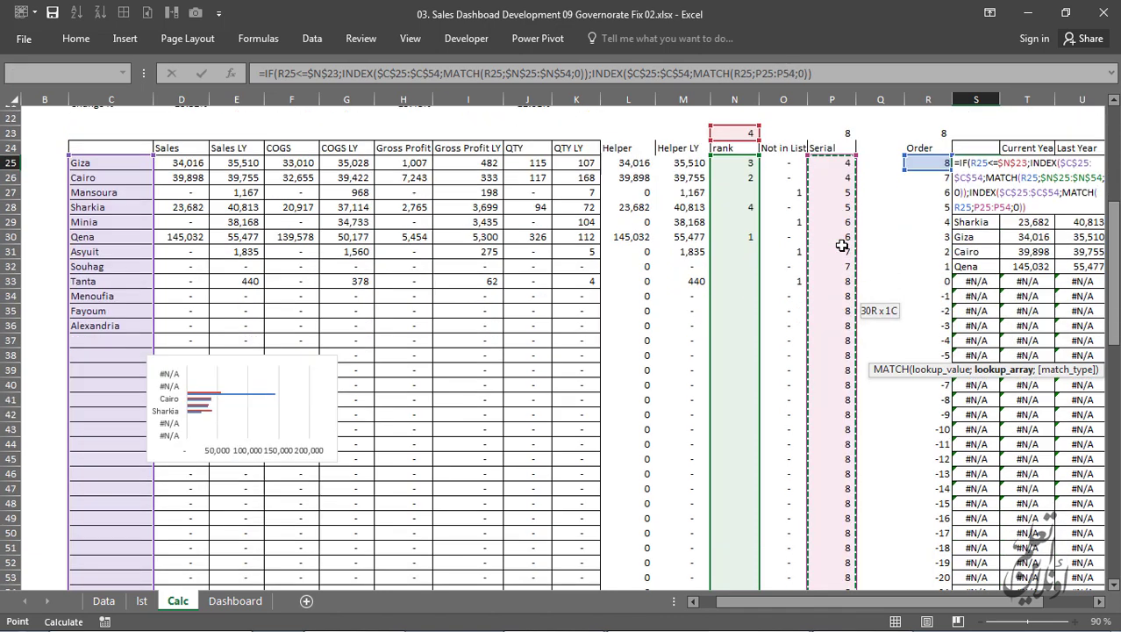
{"action": "key", "text": "F4"}
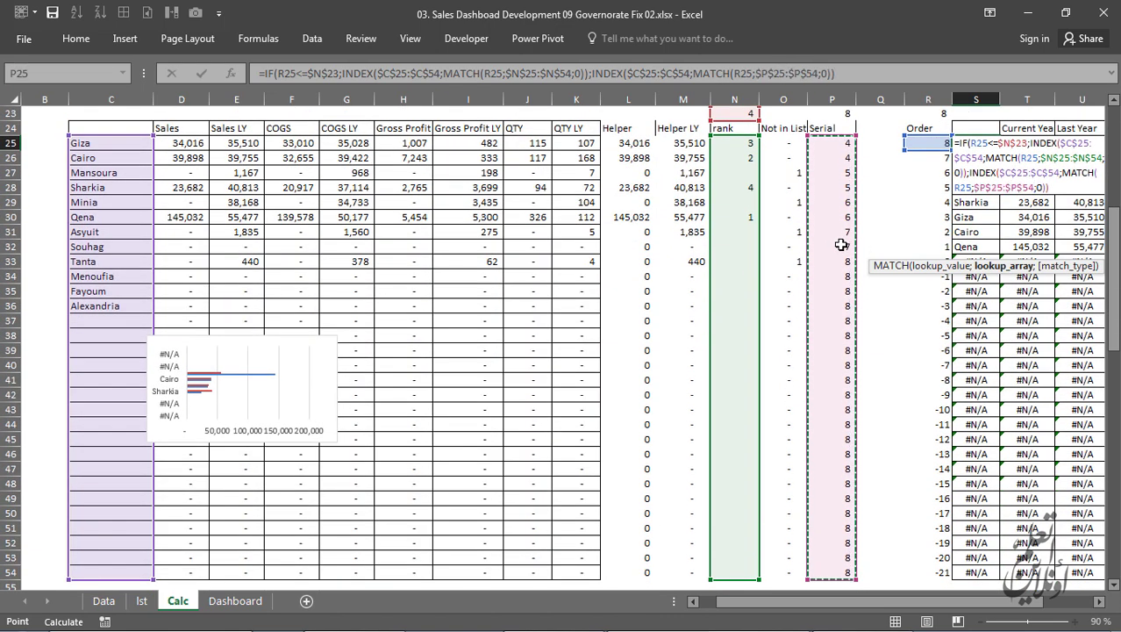
{"action": "key", "text": "Return"}
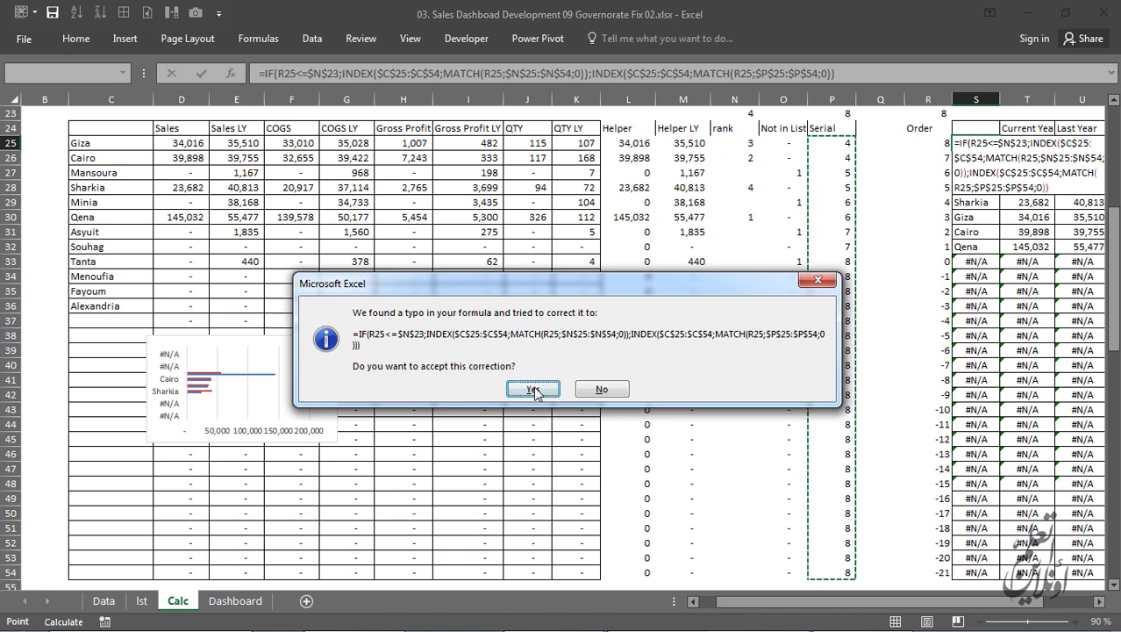
Step: Accept Excel's bracket correction and fill S25's formula down to S54
{"action": "left_click", "coordinate": [534, 390]}
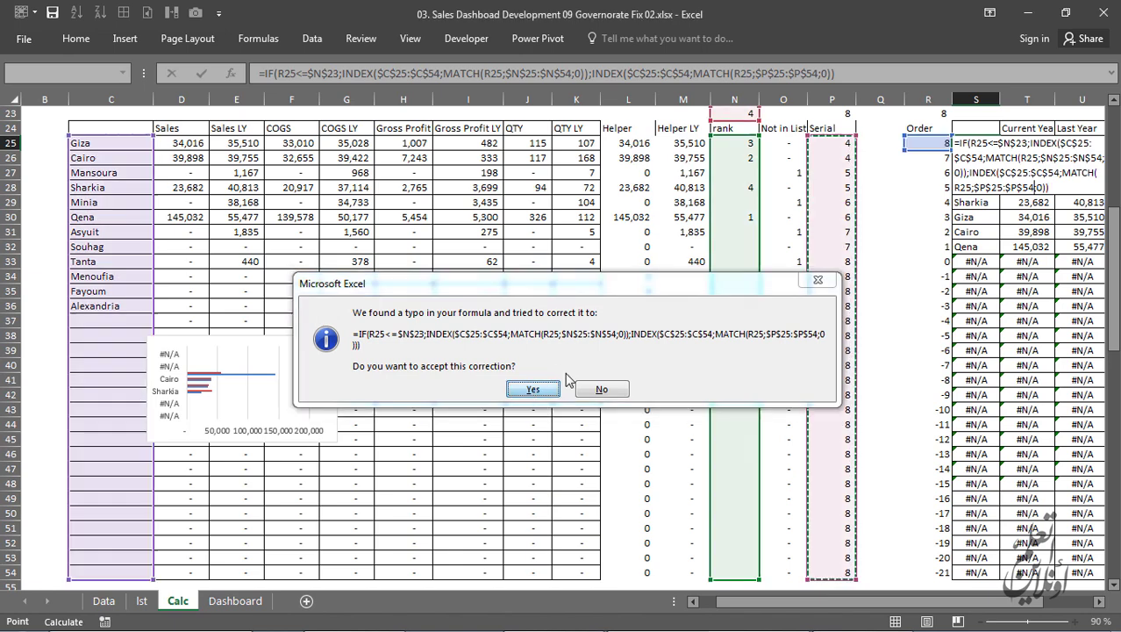
{"action": "left_click", "coordinate": [976, 142]}
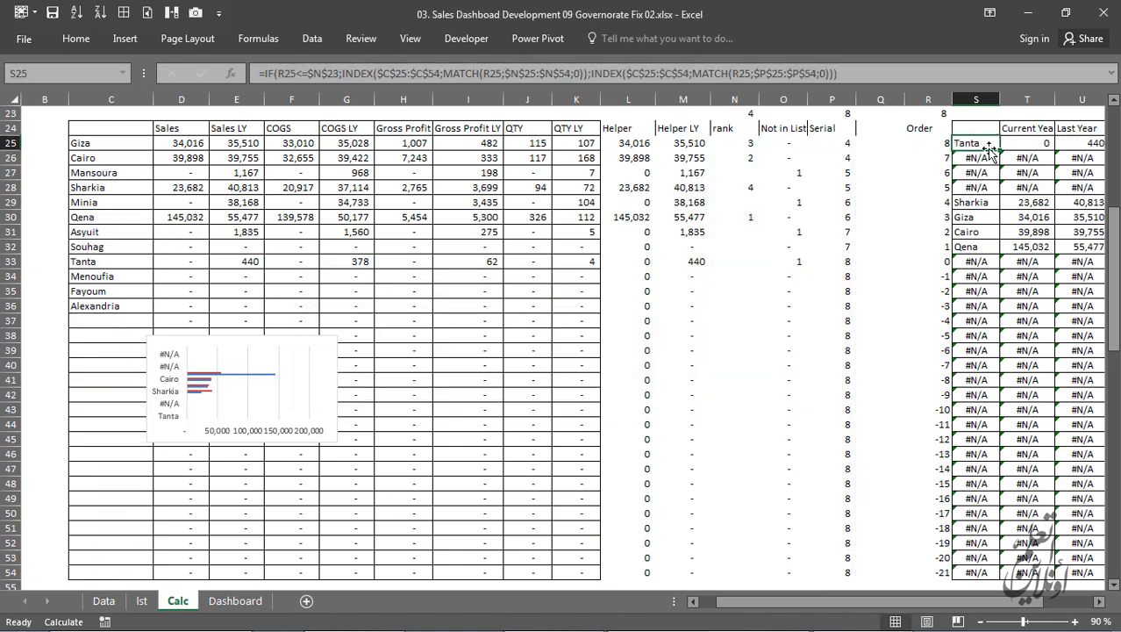
{"action": "double_click", "coordinate": [1000, 150]}
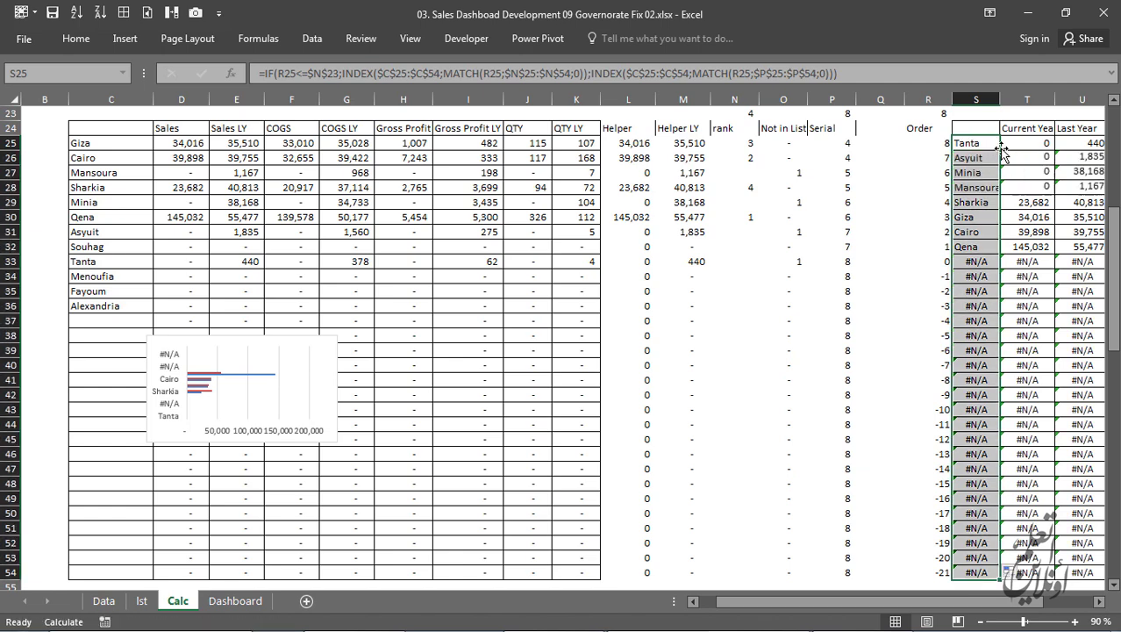
{"action": "scroll", "coordinate": [987, 194], "scroll_direction": "up", "scroll_amount": 1}
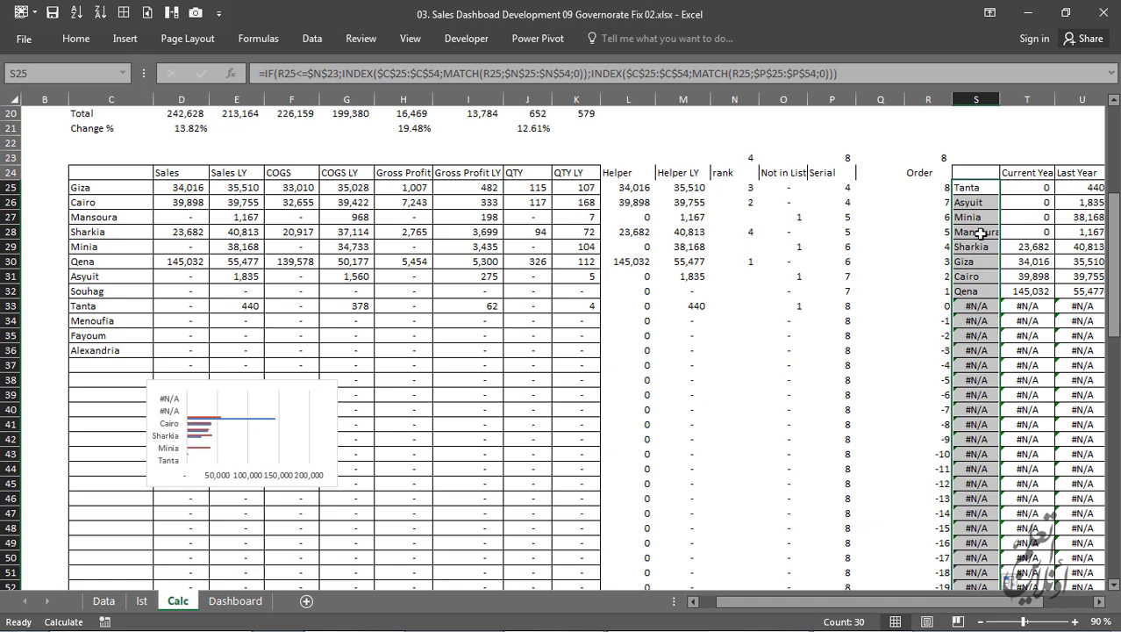
{"action": "left_click", "coordinate": [969, 187]}
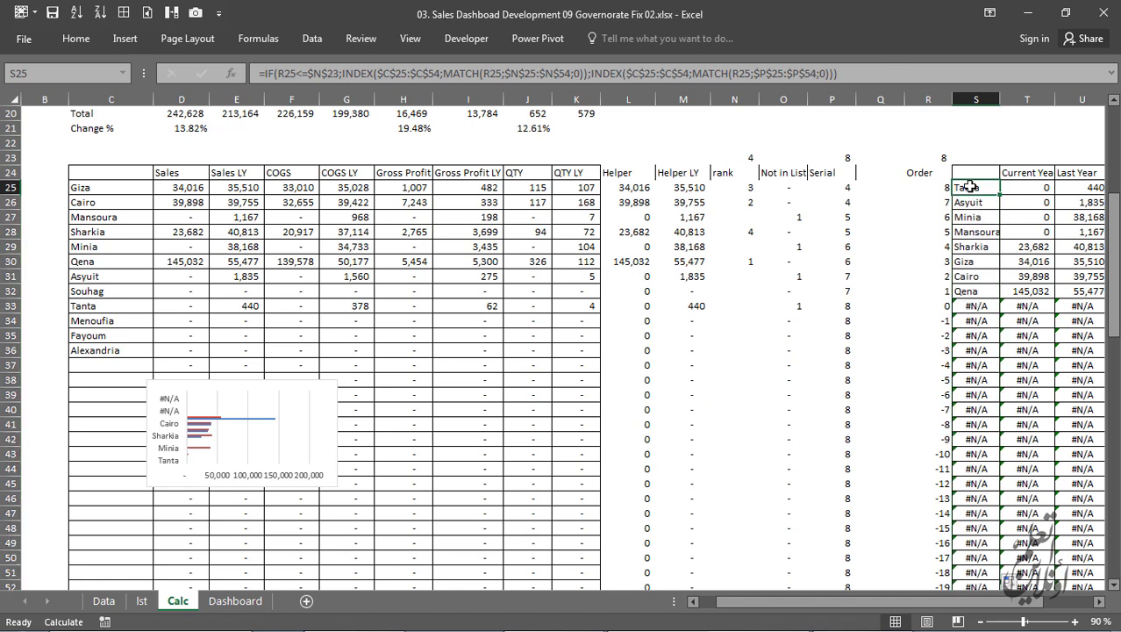
{"action": "left_click_drag", "start_coordinate": [979, 291], "coordinate": [971, 198]}
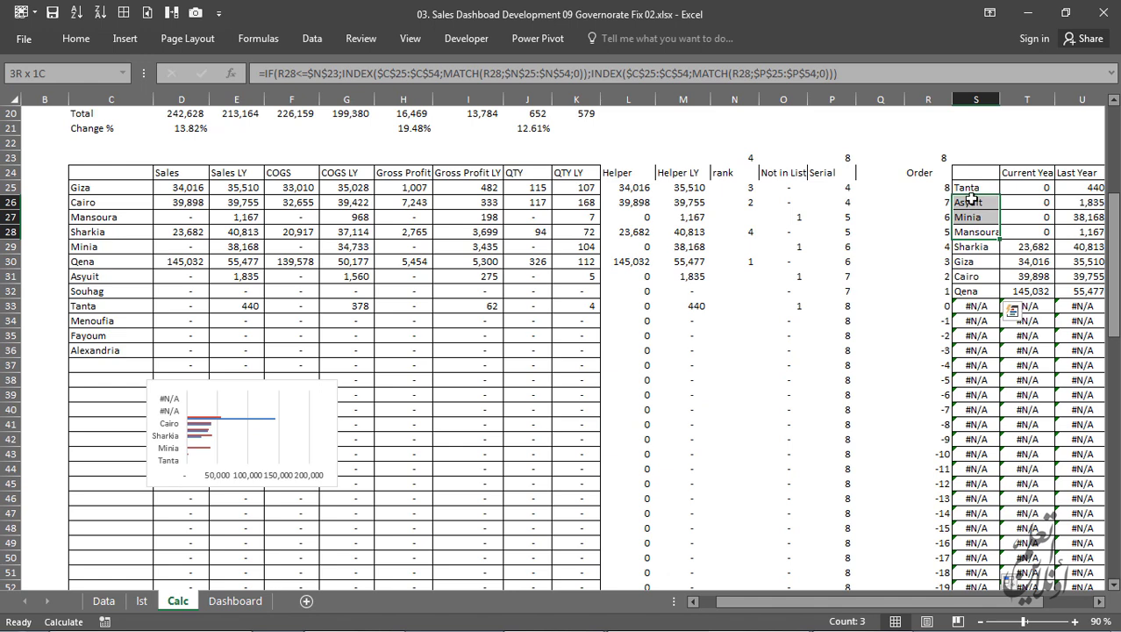
{"action": "left_click_drag", "start_coordinate": [971, 196], "coordinate": [970, 197]}
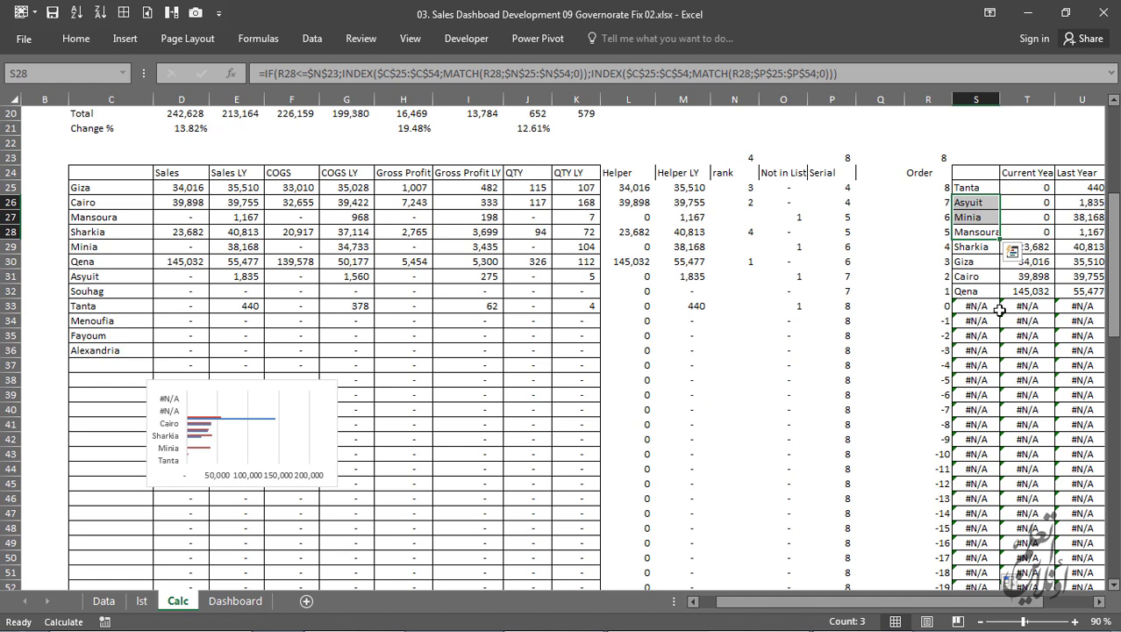
Step: Wrap S25's formula in IFERROR and fill it down column S
{"action": "left_click", "coordinate": [974, 189]}
{"action": "double_click", "coordinate": [967, 188]}
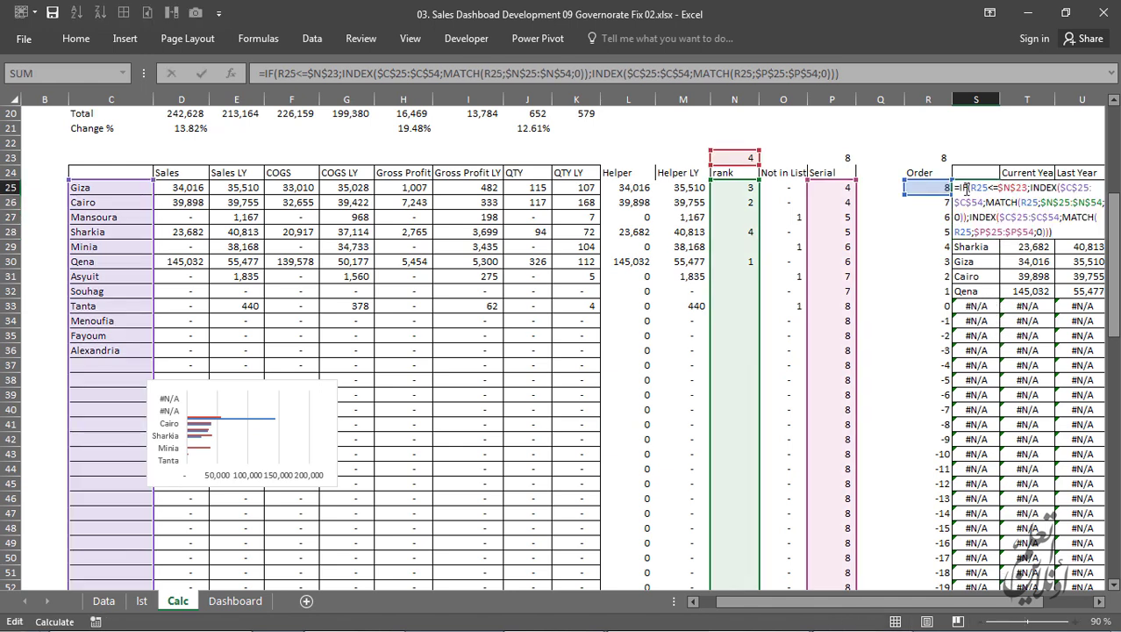
{"action": "type", "text": "ifIFE"}
{"action": "key", "text": "Tab"}
{"action": "left_click", "coordinate": [1095, 232]}
{"action": "type", "text": ")"}
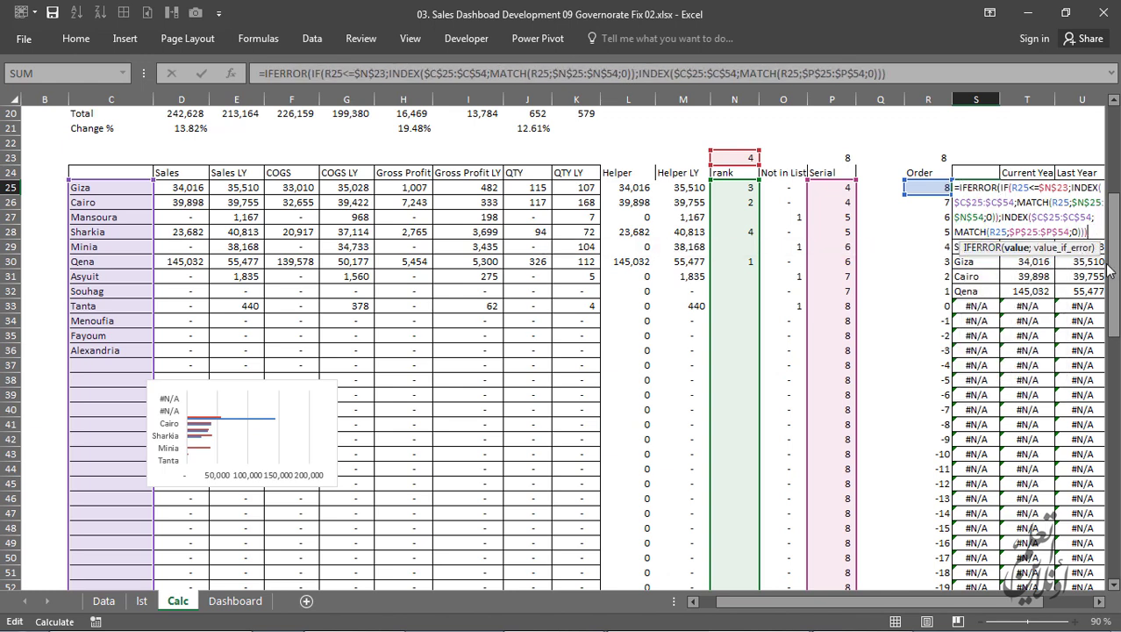
{"action": "type", "text": ";"}
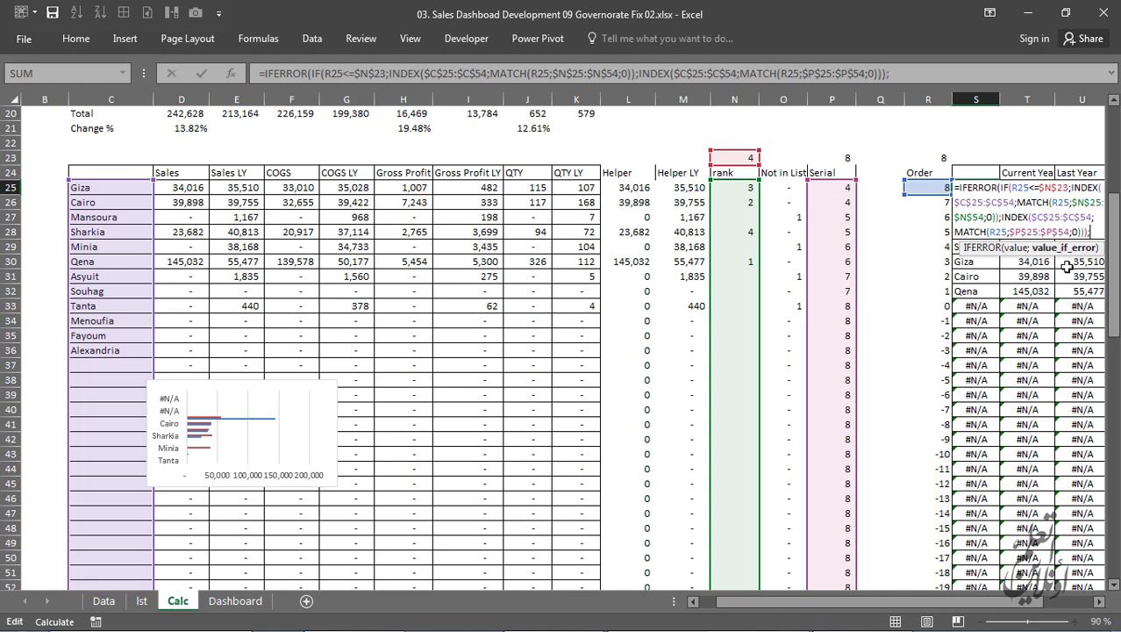
{"action": "type", "text": ")"}
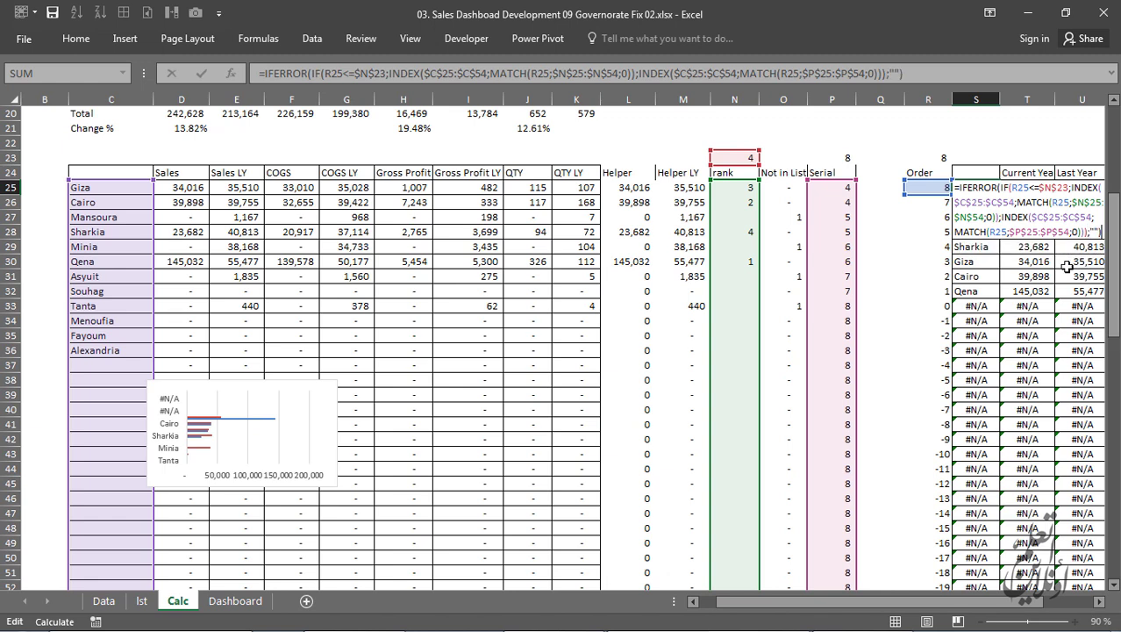
{"action": "key", "text": "ctrl+Return"}
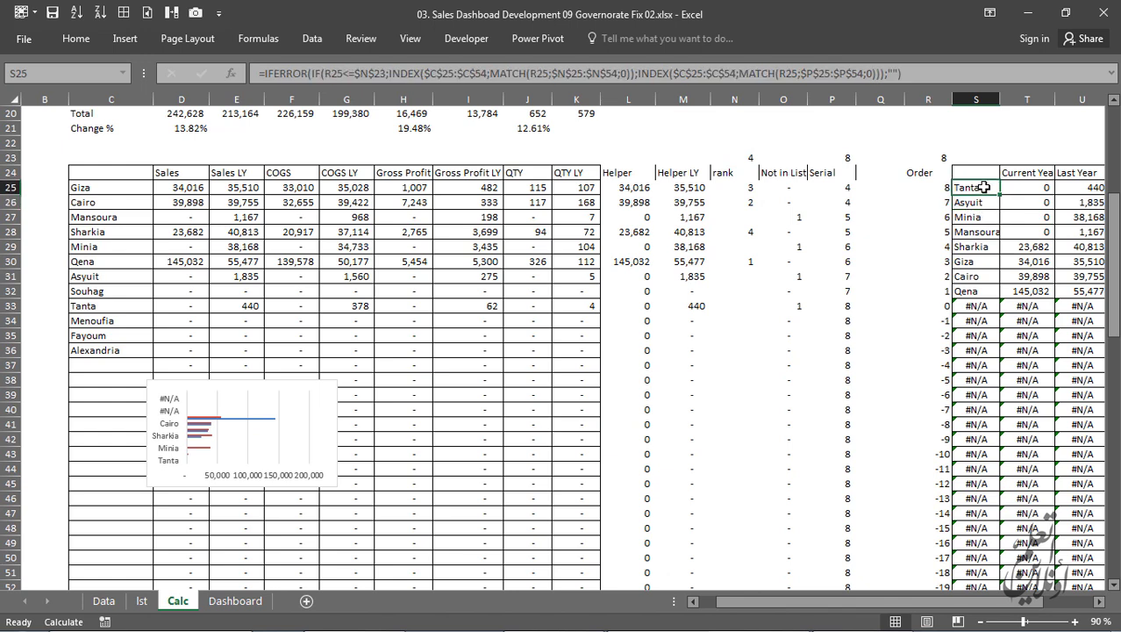
{"action": "double_click", "coordinate": [999, 194]}
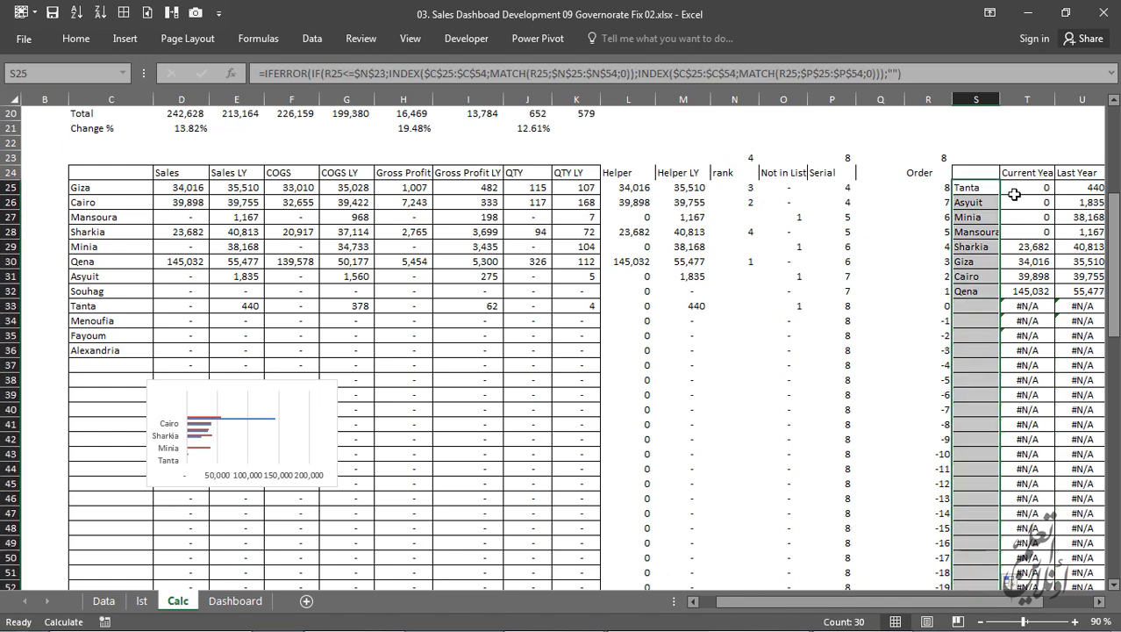
Step: Wrap T25's Current Year VLOOKUP in IFERROR
{"action": "left_click", "coordinate": [1016, 188]}
{"action": "double_click", "coordinate": [1016, 188]}
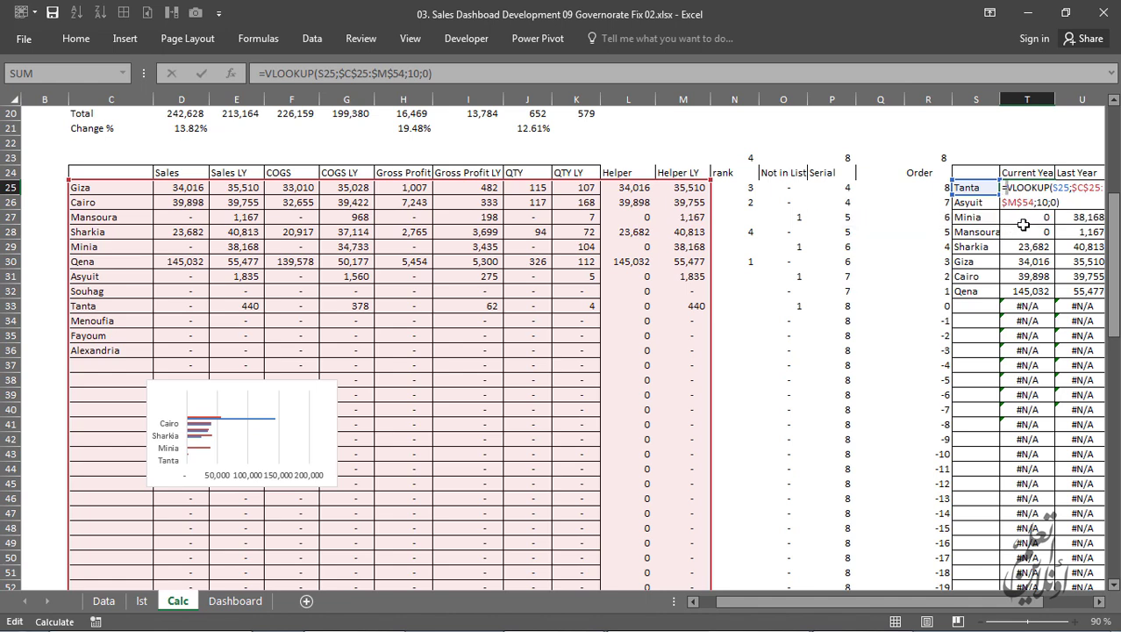
{"action": "type", "text": "IFERROR("}
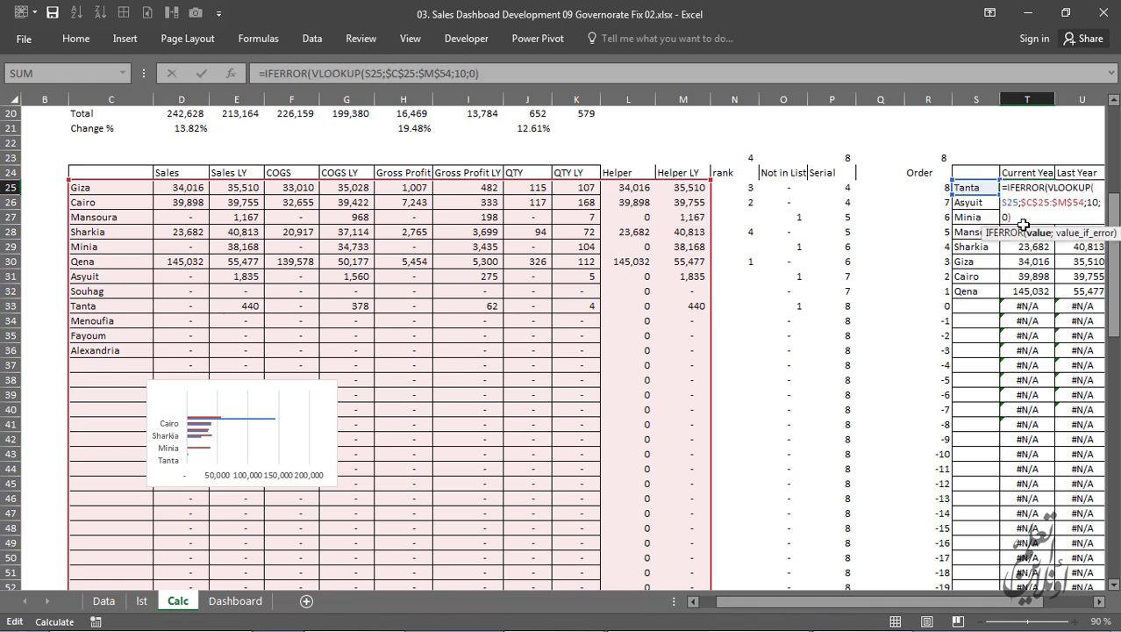
{"action": "type", "text": ";"}
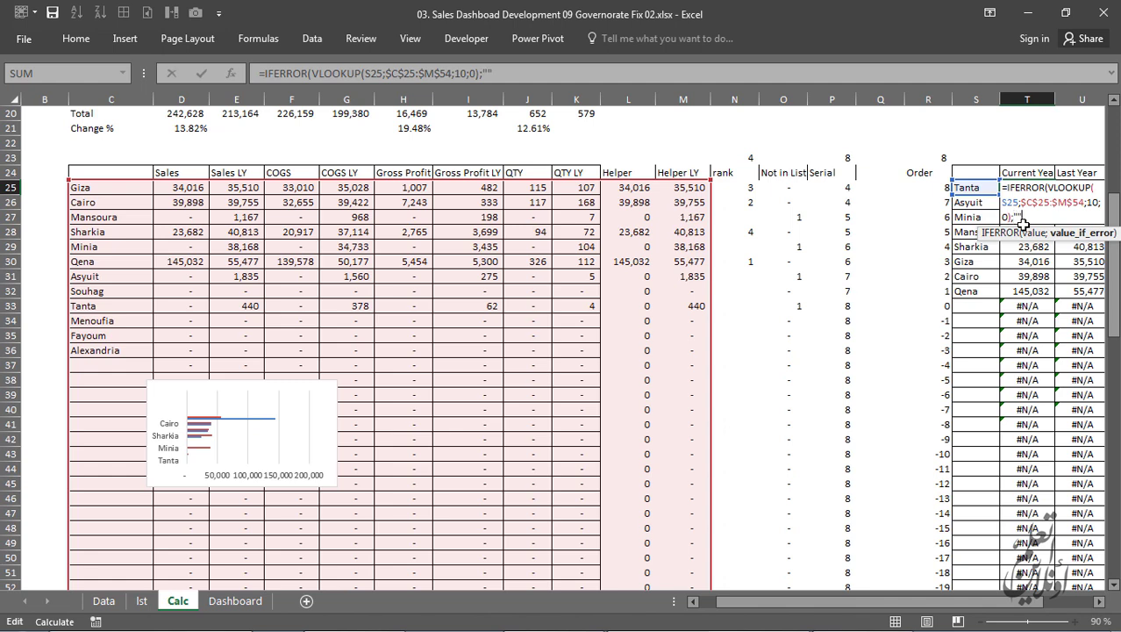
{"action": "type", "text": ")"}
{"action": "key", "text": "Return"}
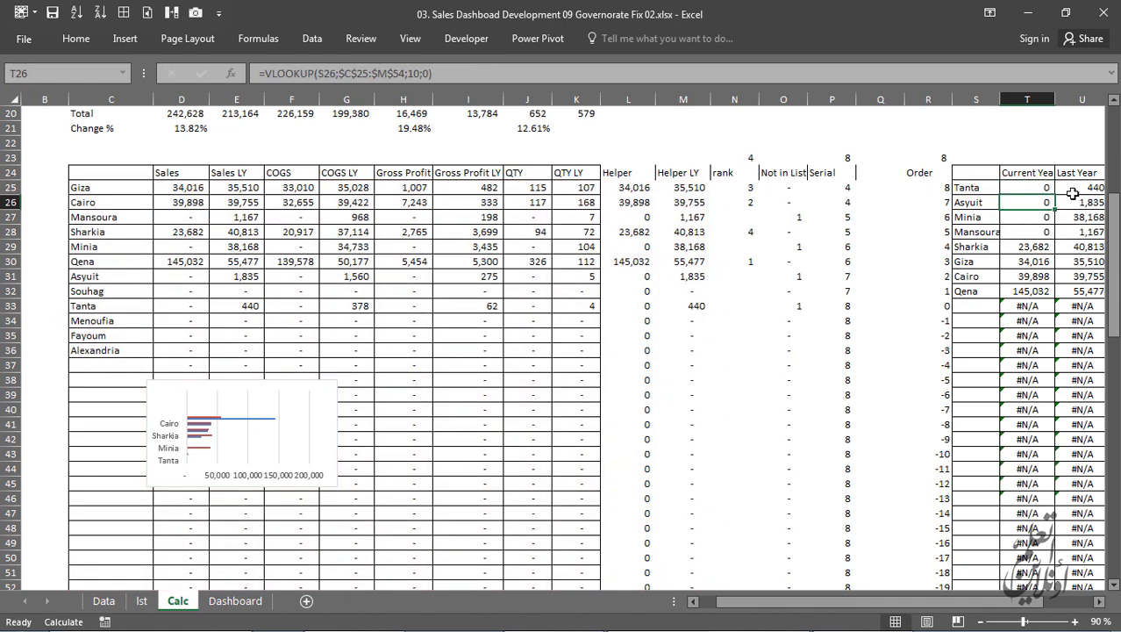
Step: Wrap U25's Last Year VLOOKUP in IFERROR(…;"") and fill both year columns down
{"action": "left_click", "coordinate": [1073, 193]}
{"action": "left_click", "coordinate": [1097, 604]}
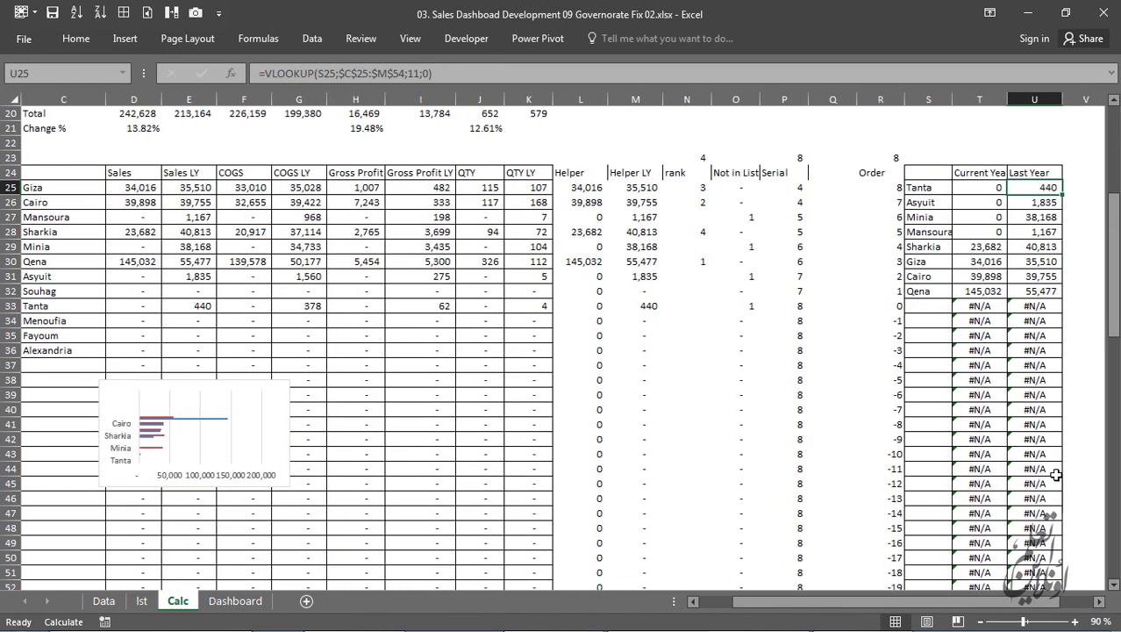
{"action": "double_click", "coordinate": [1023, 194]}
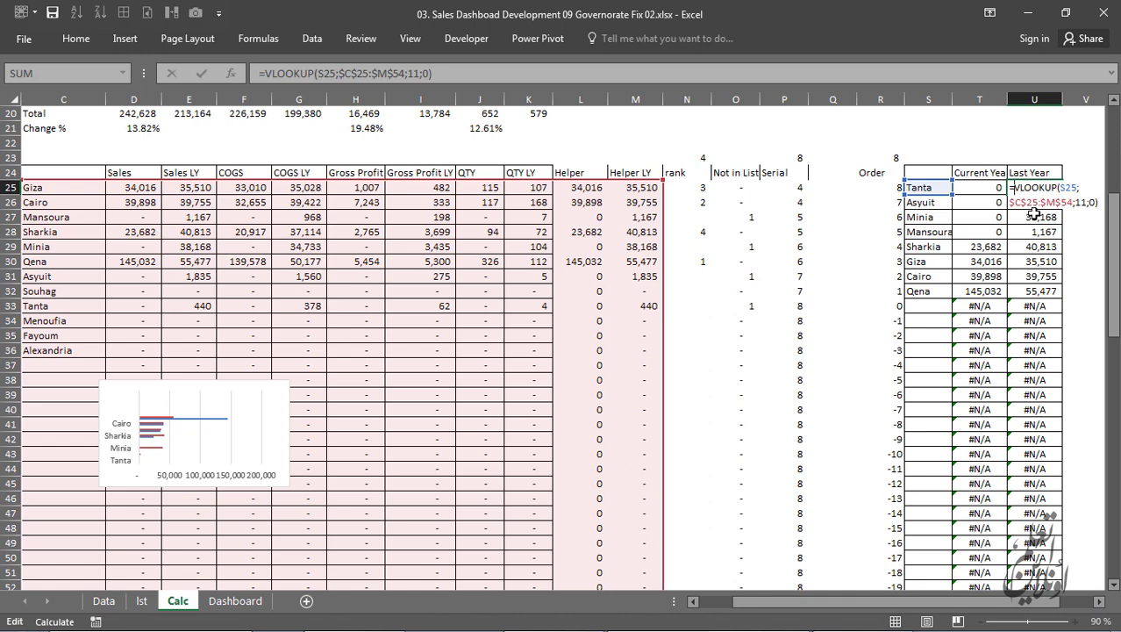
{"action": "type", "text": "IFE"}
{"action": "key", "text": "Tab"}
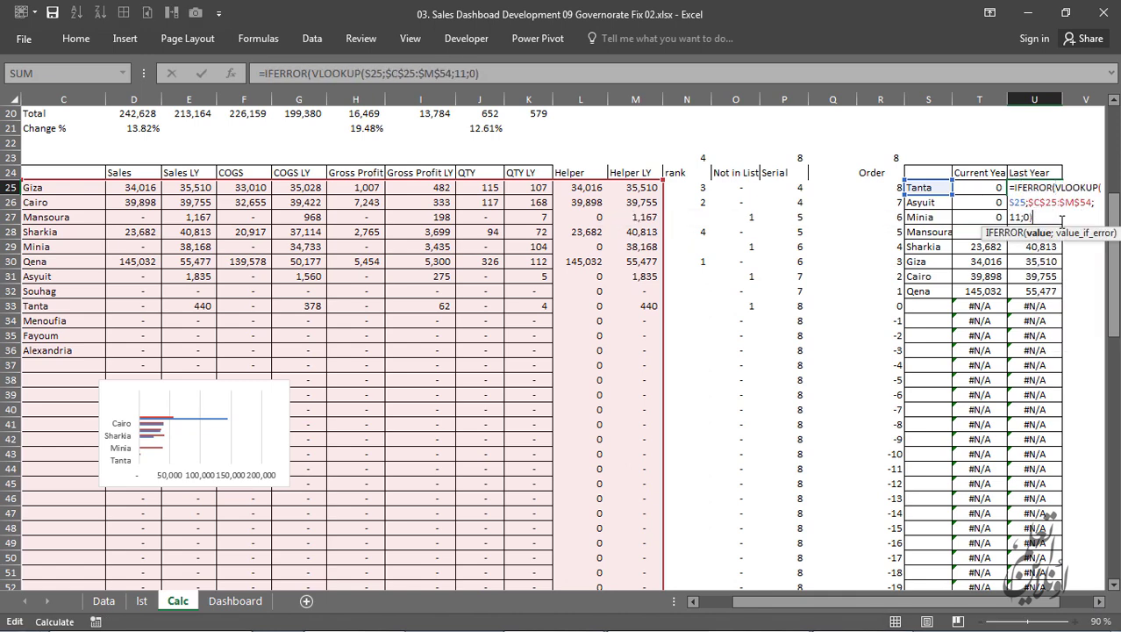
{"action": "type", "text": ";"}
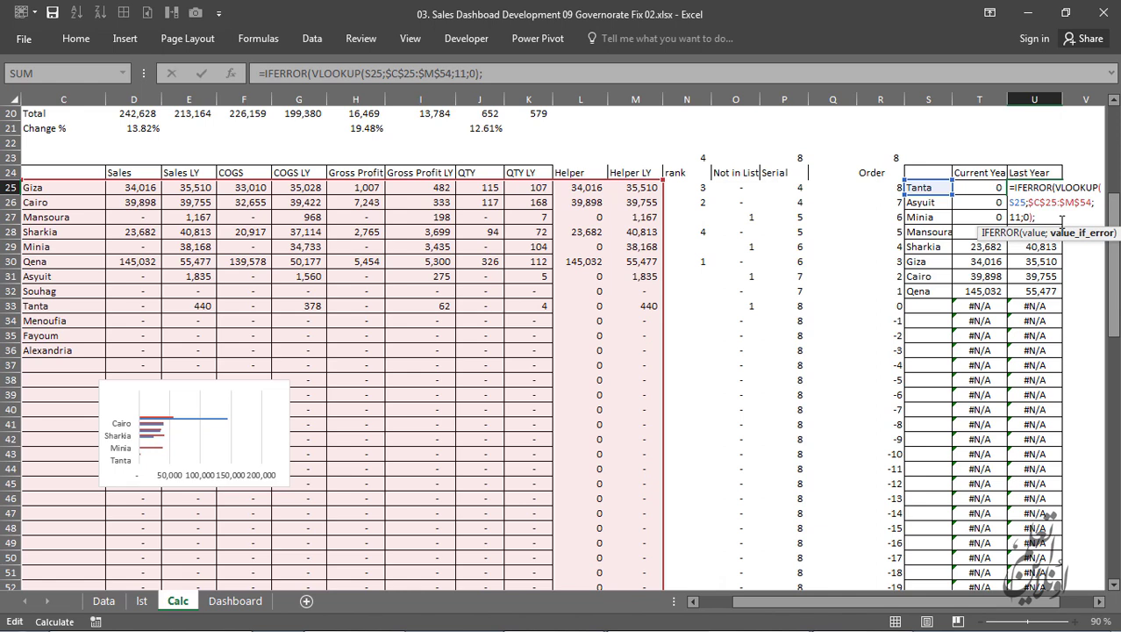
{"action": "type", "text": "\"\")"}
{"action": "key", "text": "Return"}
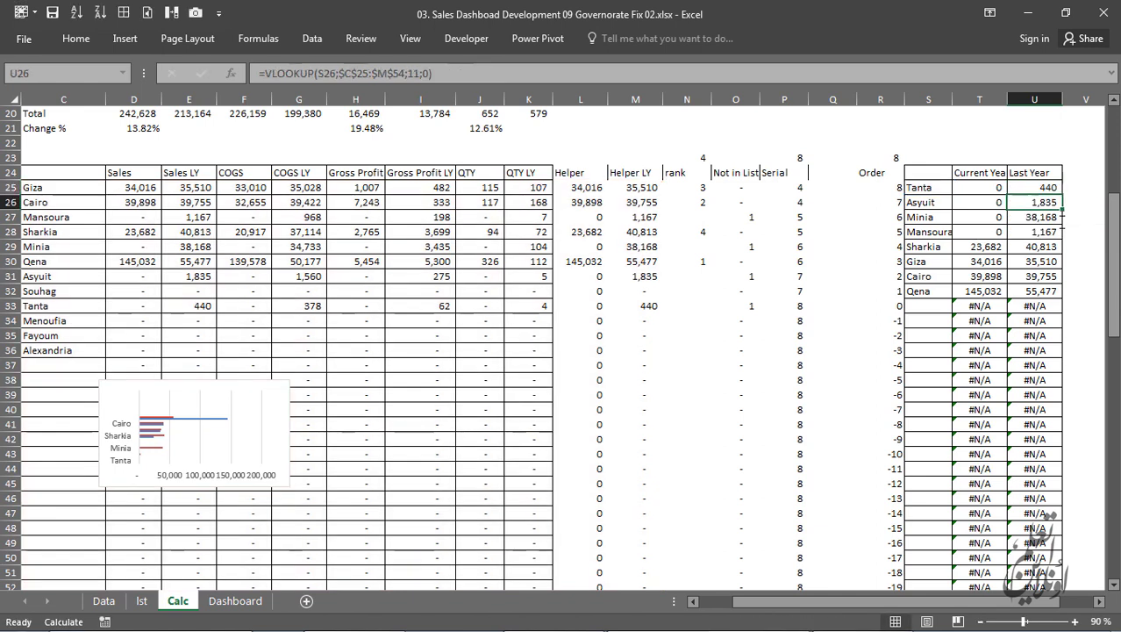
{"action": "left_click_drag", "start_coordinate": [916, 189], "coordinate": [1056, 195]}
{"action": "double_click", "coordinate": [1064, 194]}
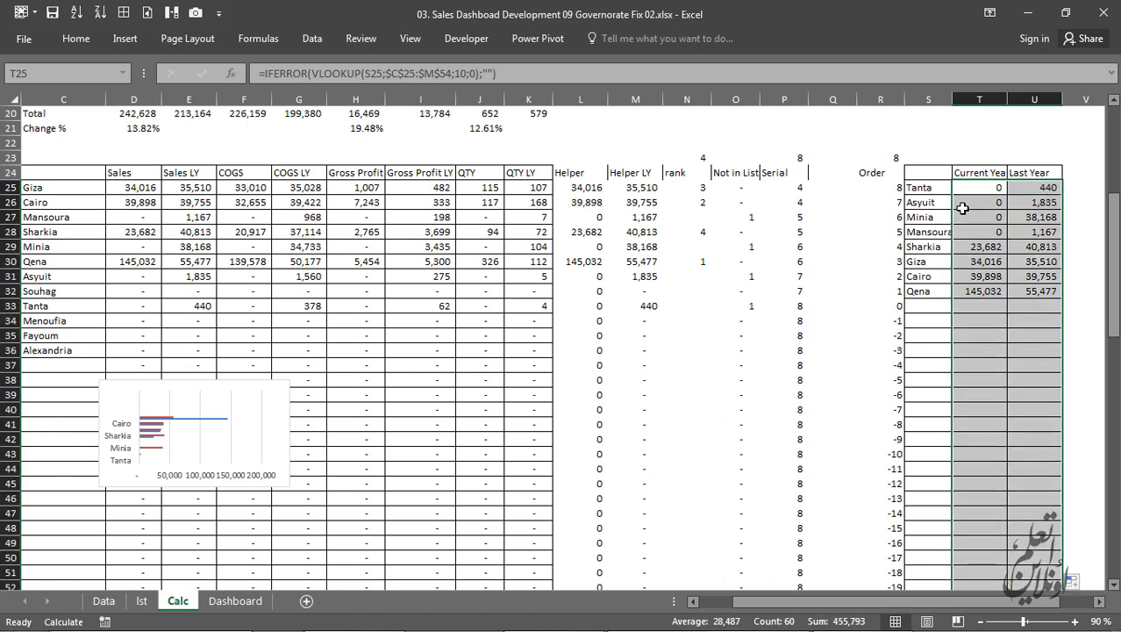
{"action": "left_click_drag", "start_coordinate": [928, 191], "coordinate": [1026, 296]}
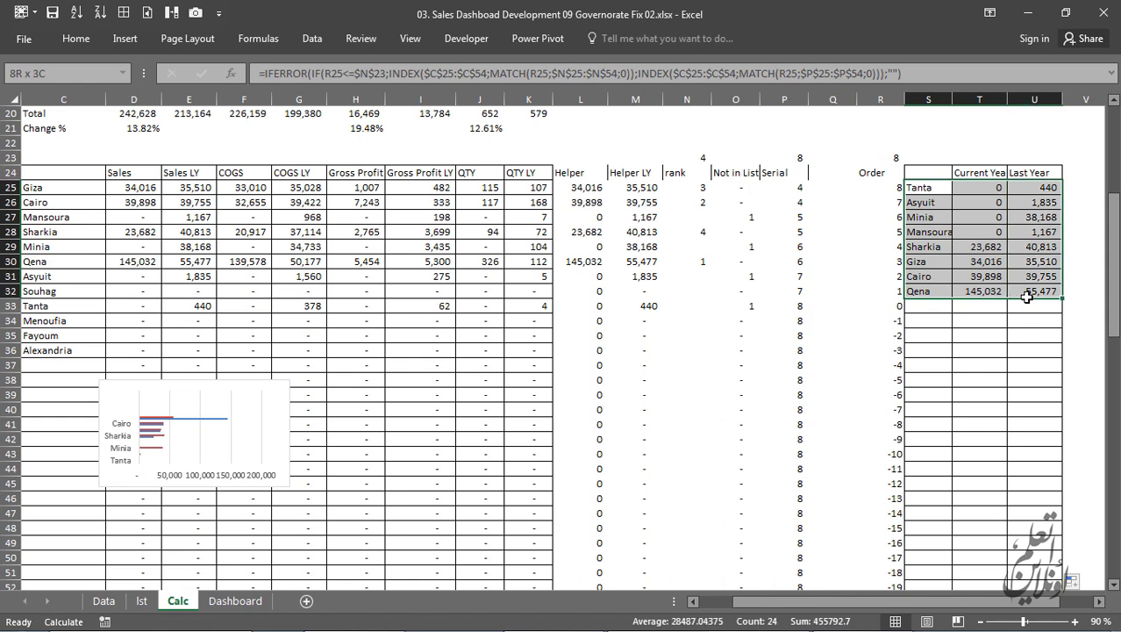
{"action": "left_click", "coordinate": [236, 600]}
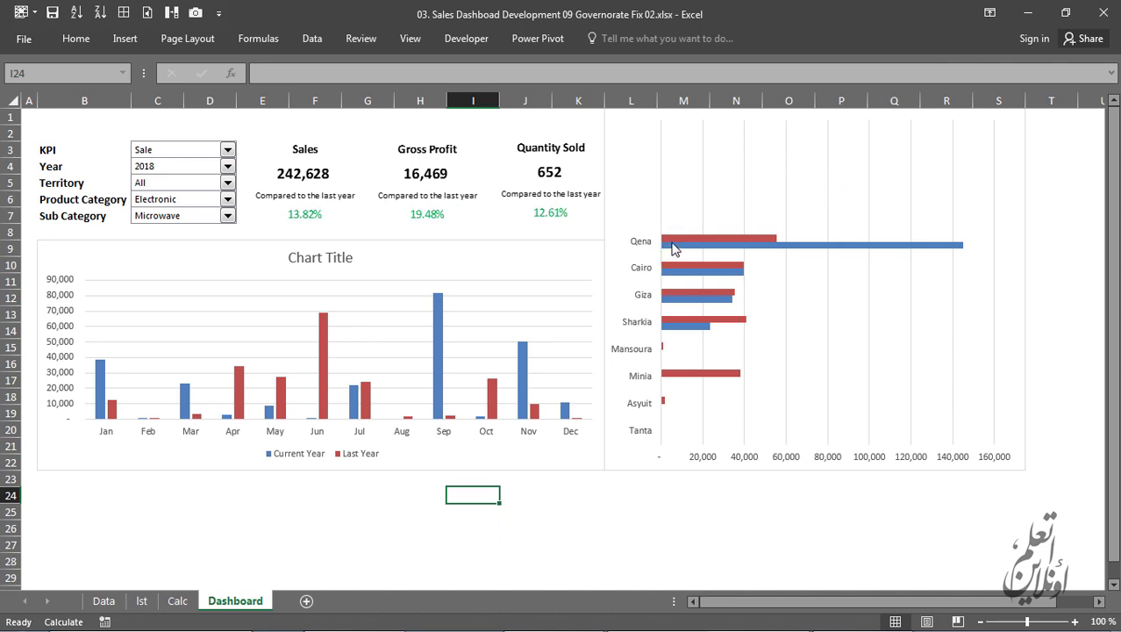
{"action": "key", "text": "ctrl+Tab"}
{"action": "key", "text": "ctrl+Tab"}
{"action": "left_click", "coordinate": [177, 600]}
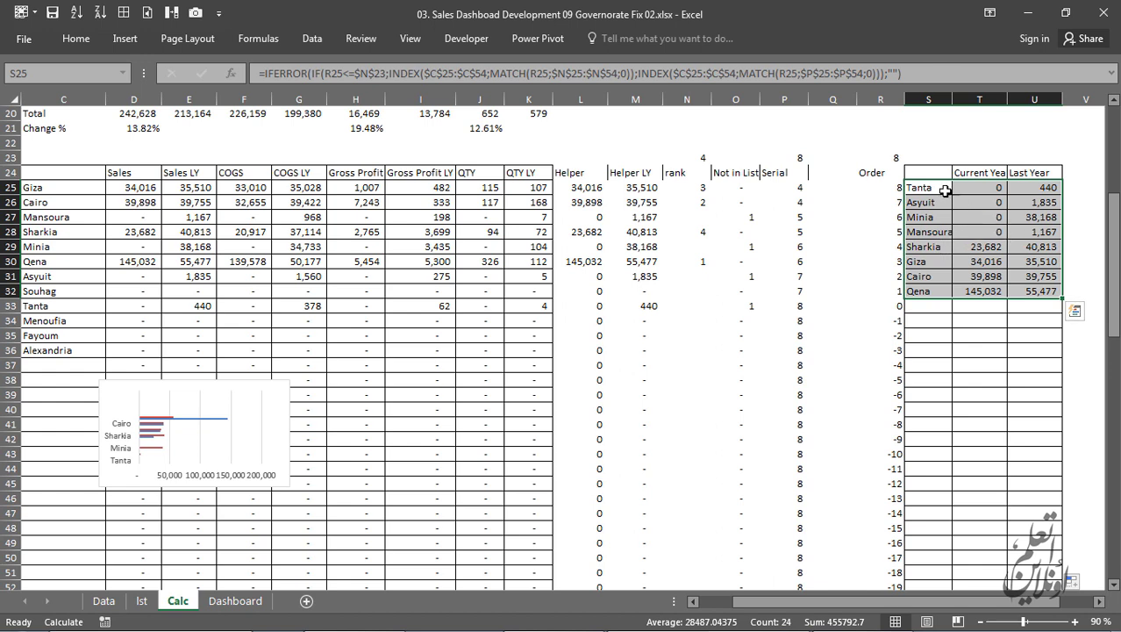
Step: Review the count in R23 and the governorate names and Current Year values
{"action": "left_click", "coordinate": [884, 159]}
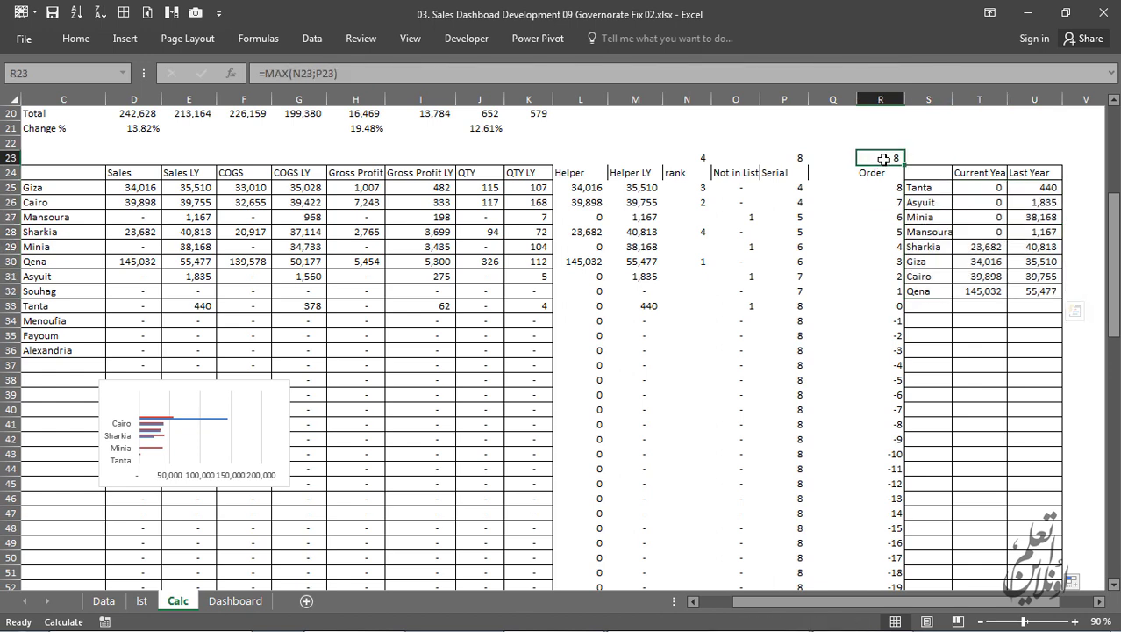
{"action": "left_click", "coordinate": [938, 191]}
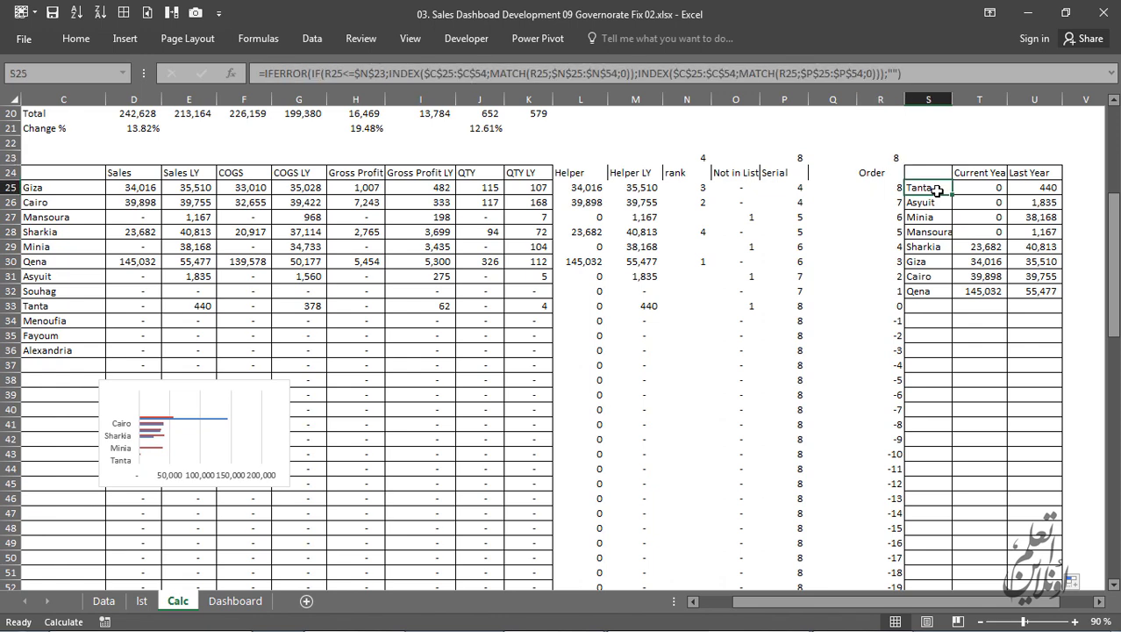
{"action": "left_click_drag", "start_coordinate": [937, 190], "coordinate": [940, 293]}
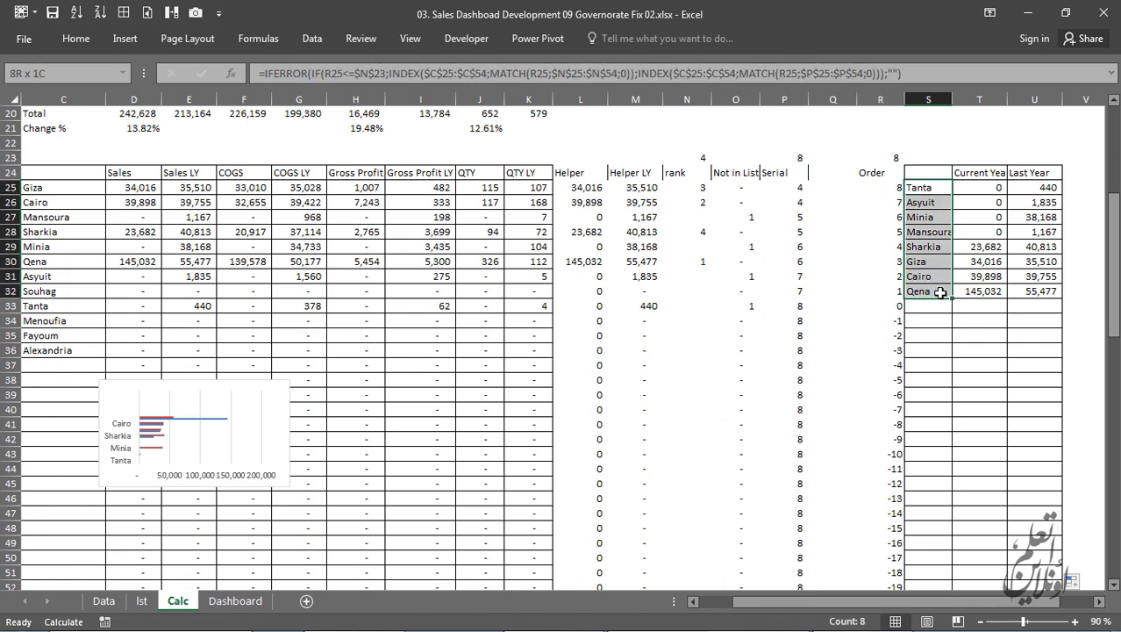
{"action": "left_click", "coordinate": [992, 184]}
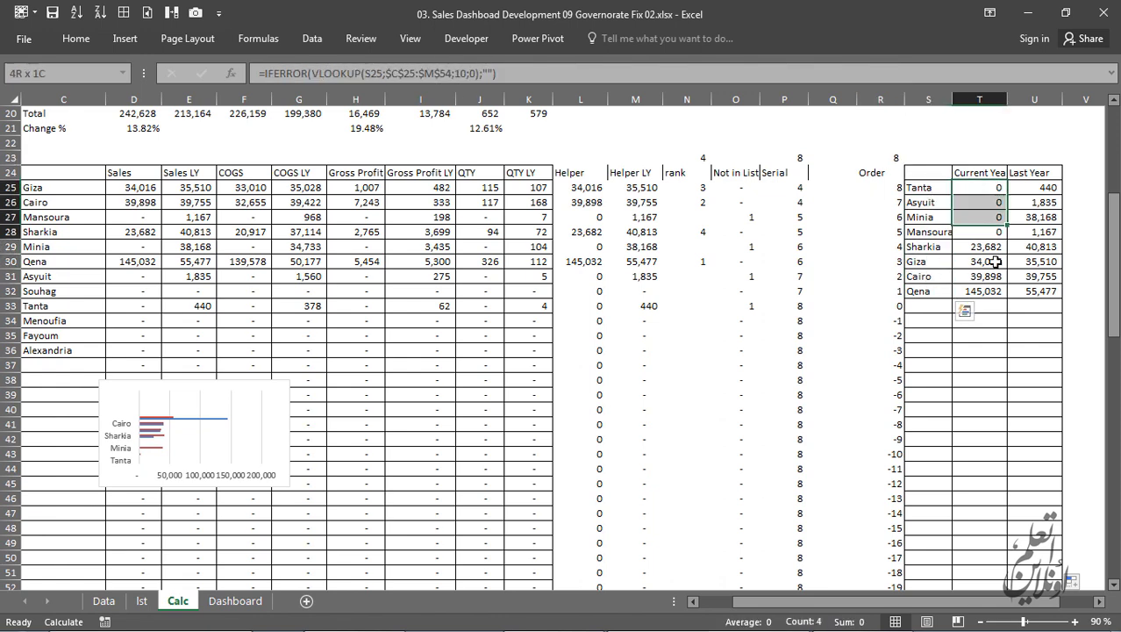
{"action": "left_click_drag", "start_coordinate": [991, 185], "coordinate": [992, 293]}
{"action": "key", "text": "Right"}
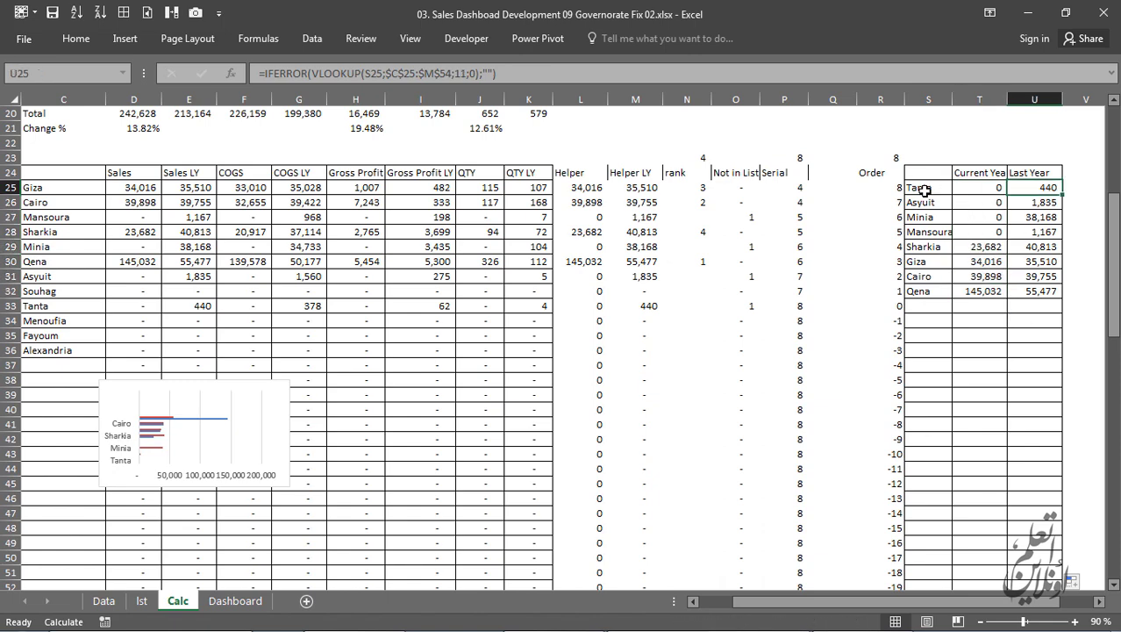
Step: Create a new name referring to =OFFSET(Calc!$S$25;;;Calc!$R$23) in Name Manager
{"action": "left_click", "coordinate": [258, 39]}
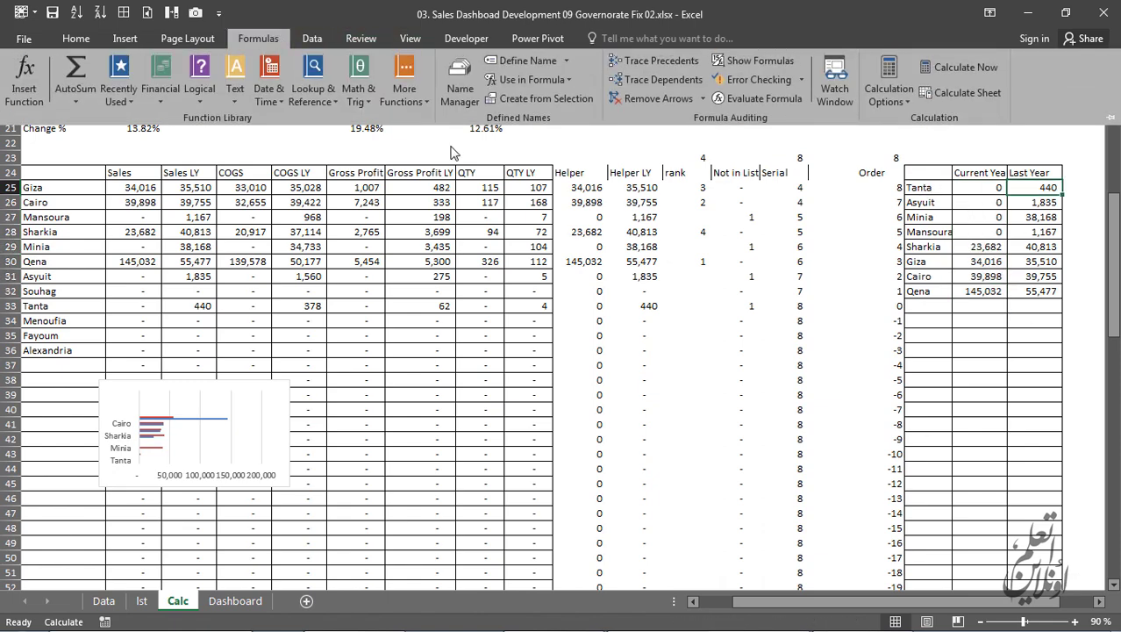
{"action": "left_click", "coordinate": [452, 91]}
{"action": "left_click", "coordinate": [190, 109]}
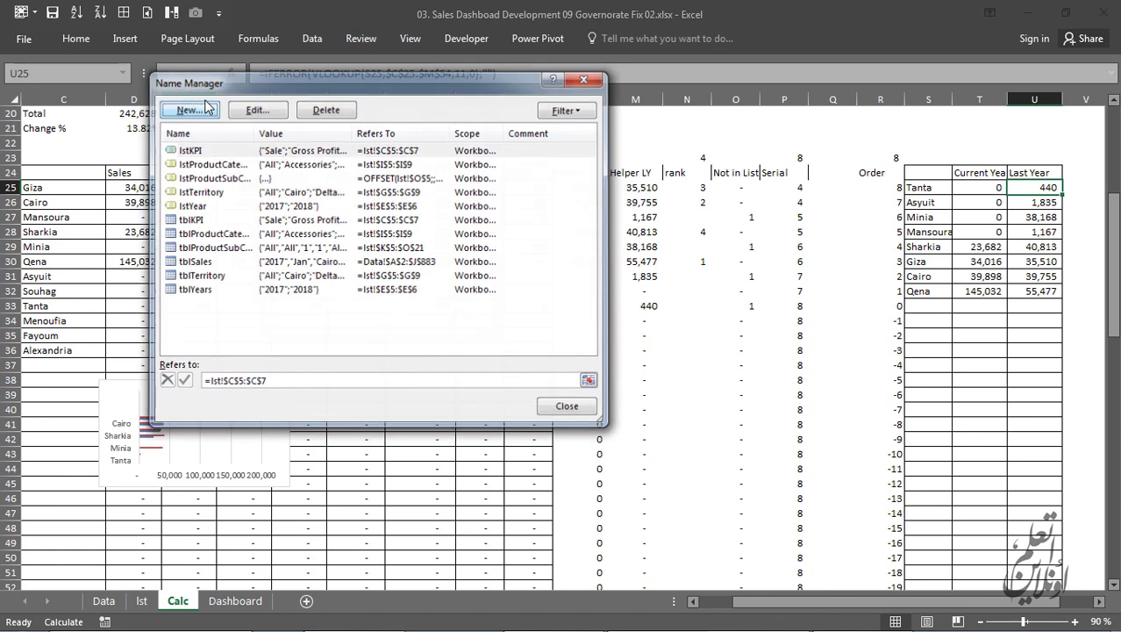
{"action": "left_click_drag", "start_coordinate": [365, 164], "coordinate": [672, 190]}
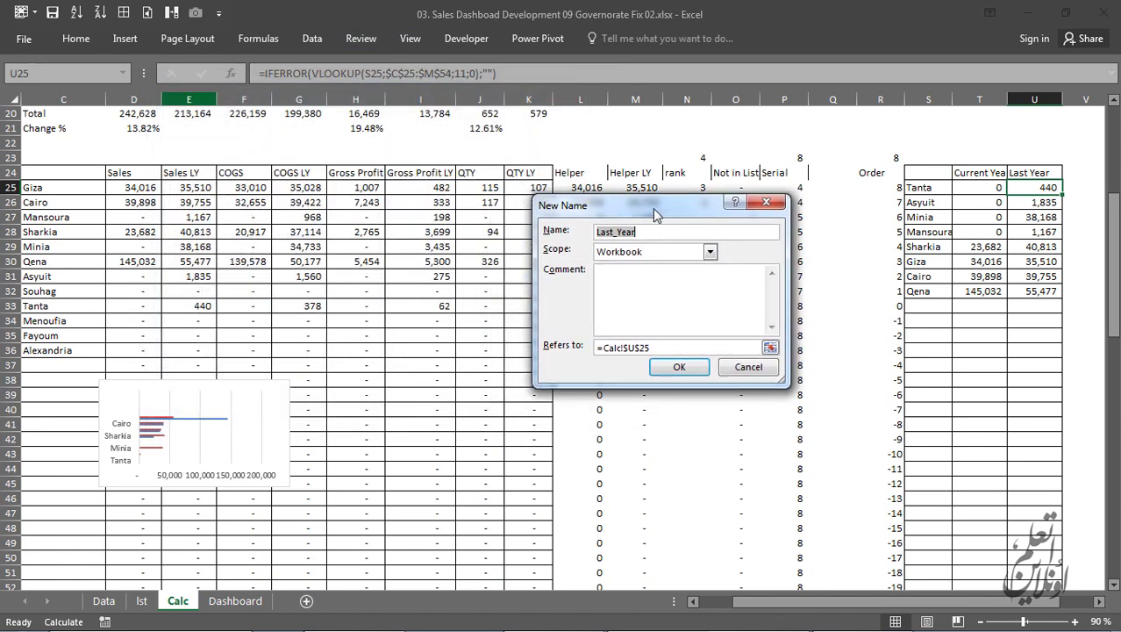
{"action": "left_click", "coordinate": [674, 332]}
{"action": "left_click_drag", "start_coordinate": [673, 332], "coordinate": [623, 332]}
{"action": "type", "text": "=off"}
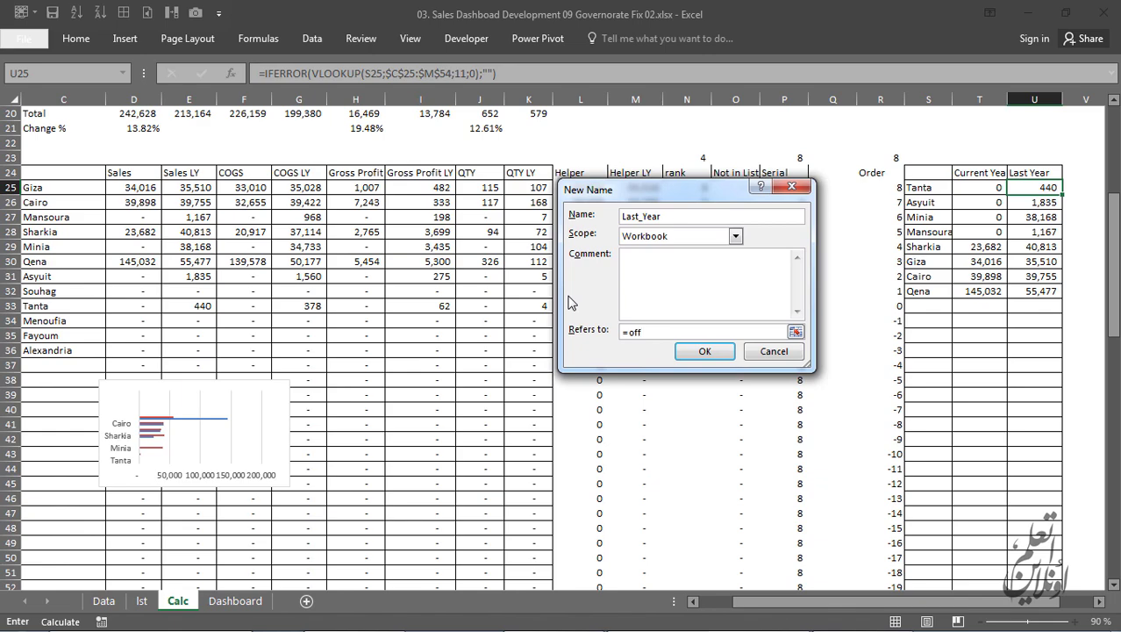
{"action": "type", "text": "t"}
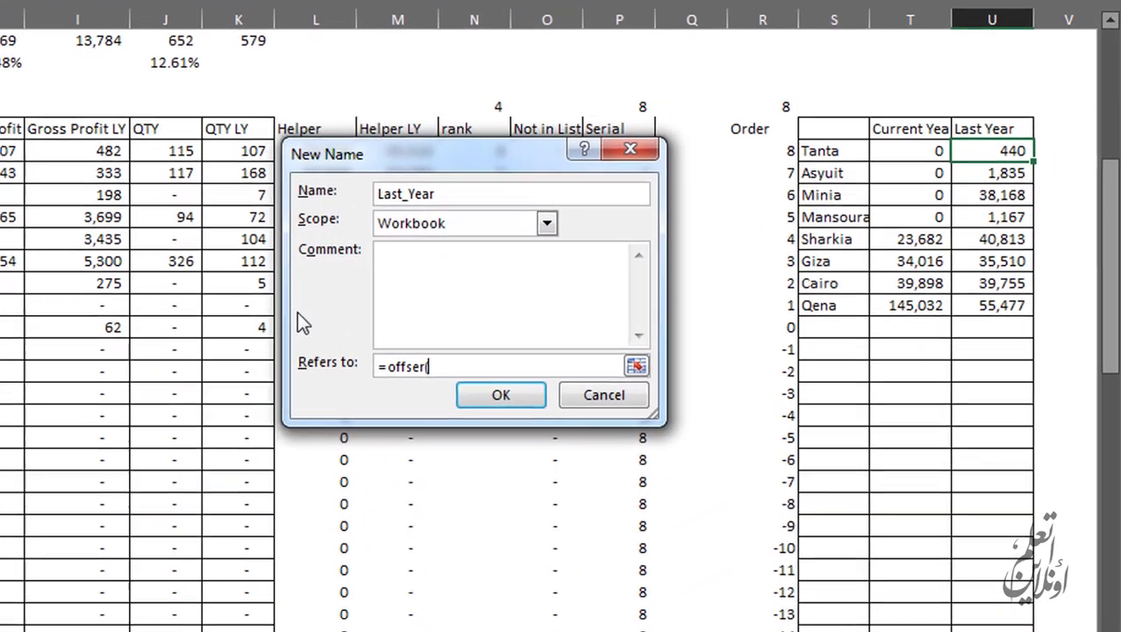
{"action": "type", "text": "("}
{"action": "key", "text": "BackSpace"}
{"action": "key", "text": "BackSpace"}
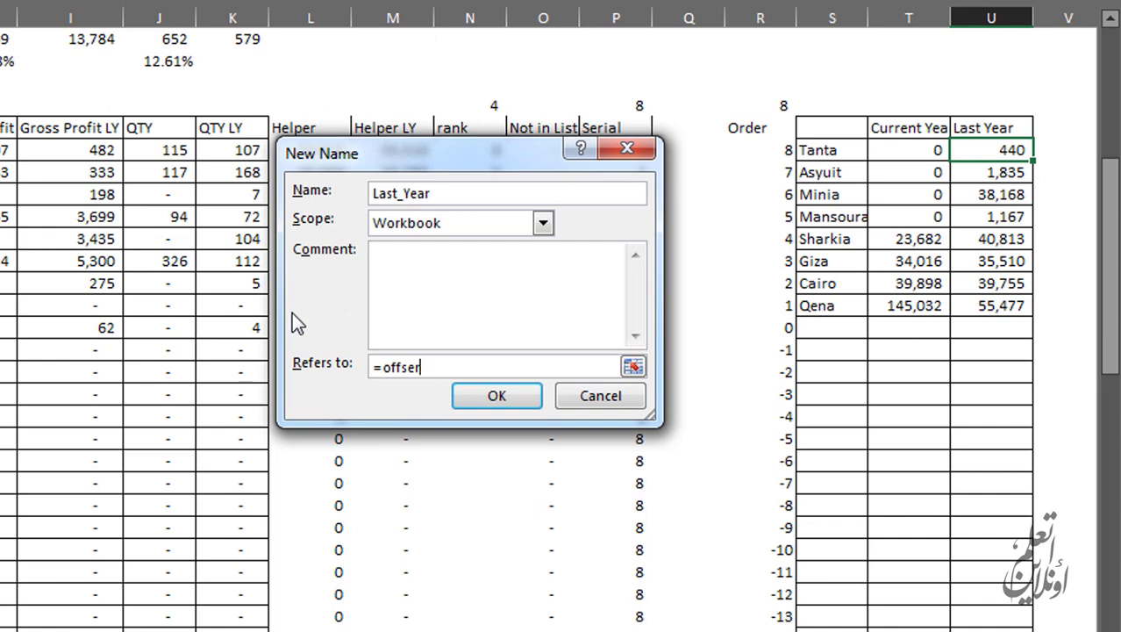
{"action": "type", "text": "t"}
{"action": "type", "text": "("}
{"action": "left_click", "coordinate": [832, 150]}
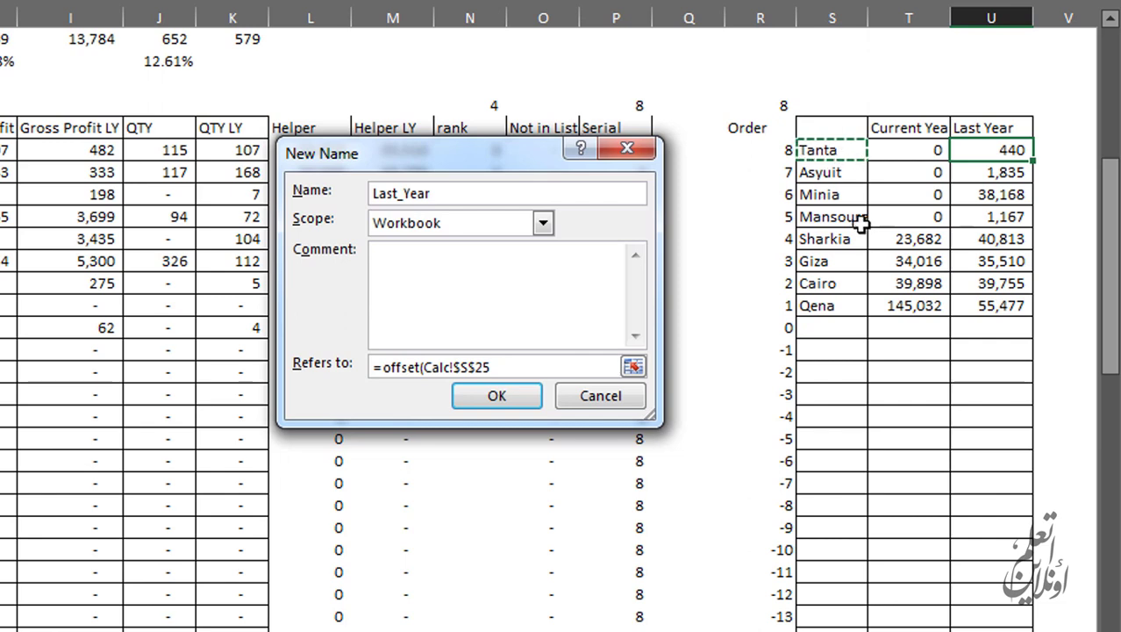
{"action": "type", "text": ",,,"}
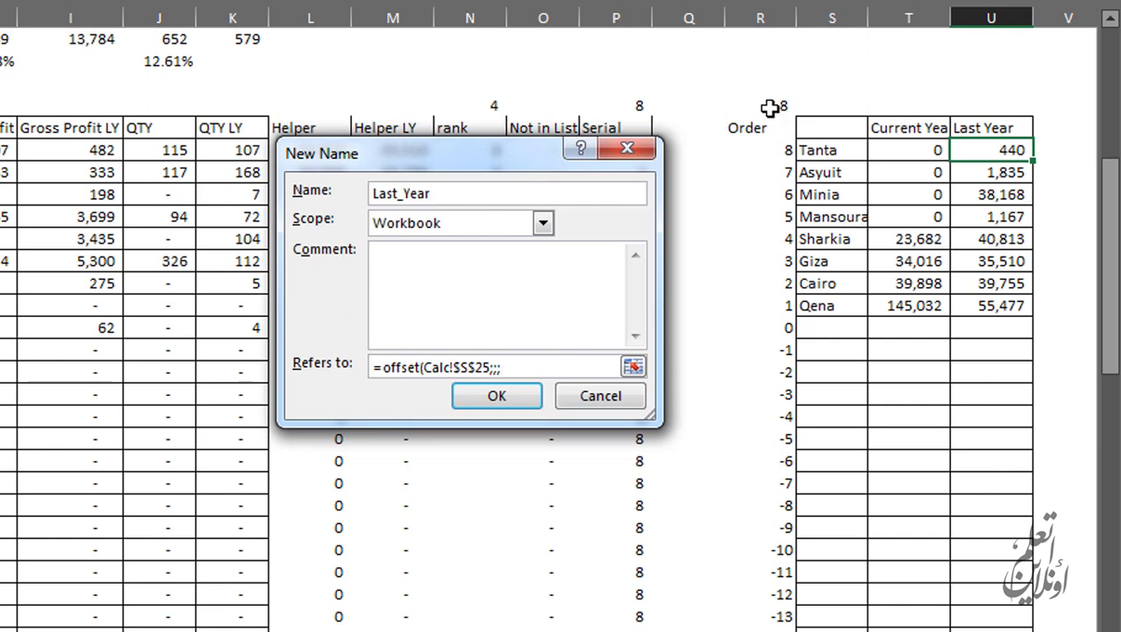
{"action": "left_click", "coordinate": [781, 106]}
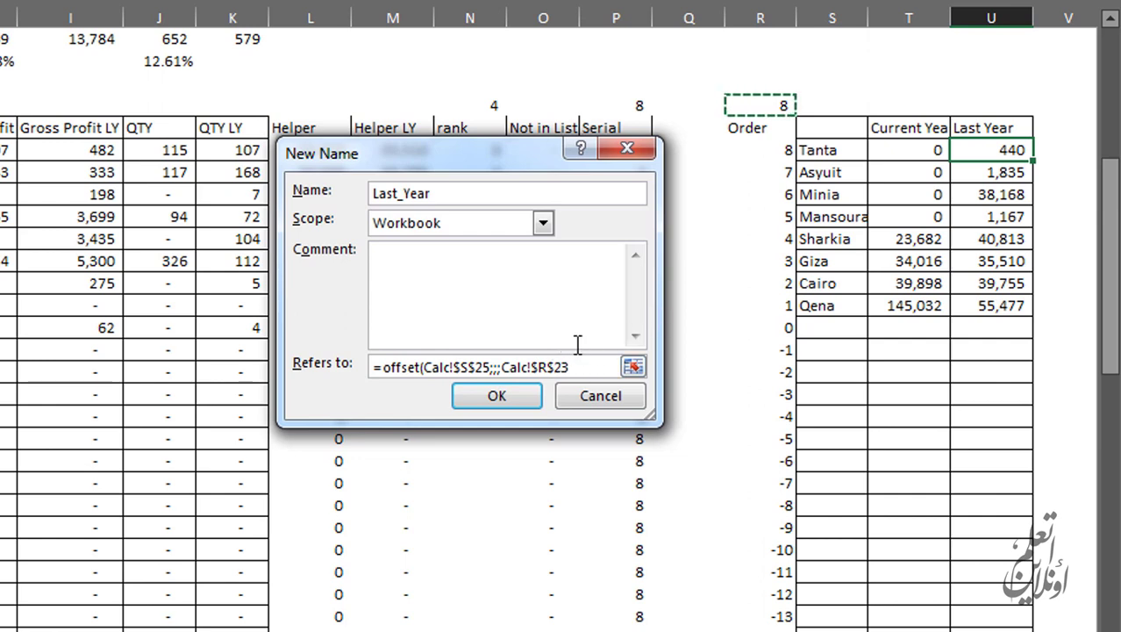
{"action": "type", "text": ")"}
Step: Name the new range rngGovernorates and confirm it
{"action": "double_click", "coordinate": [453, 194]}
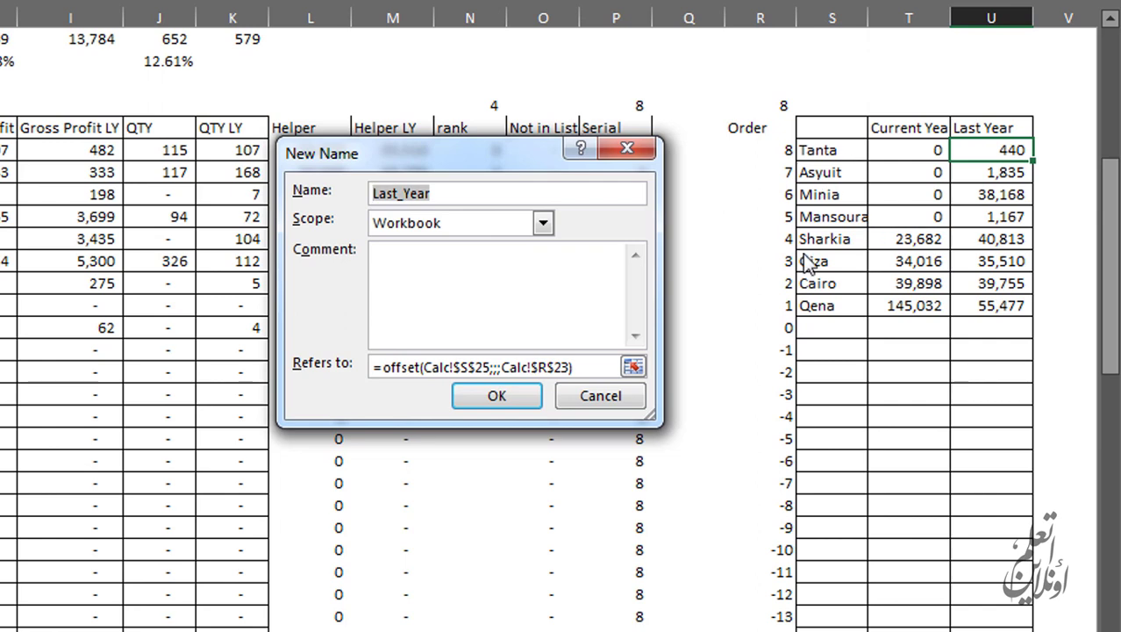
{"action": "type", "text": "rng"}
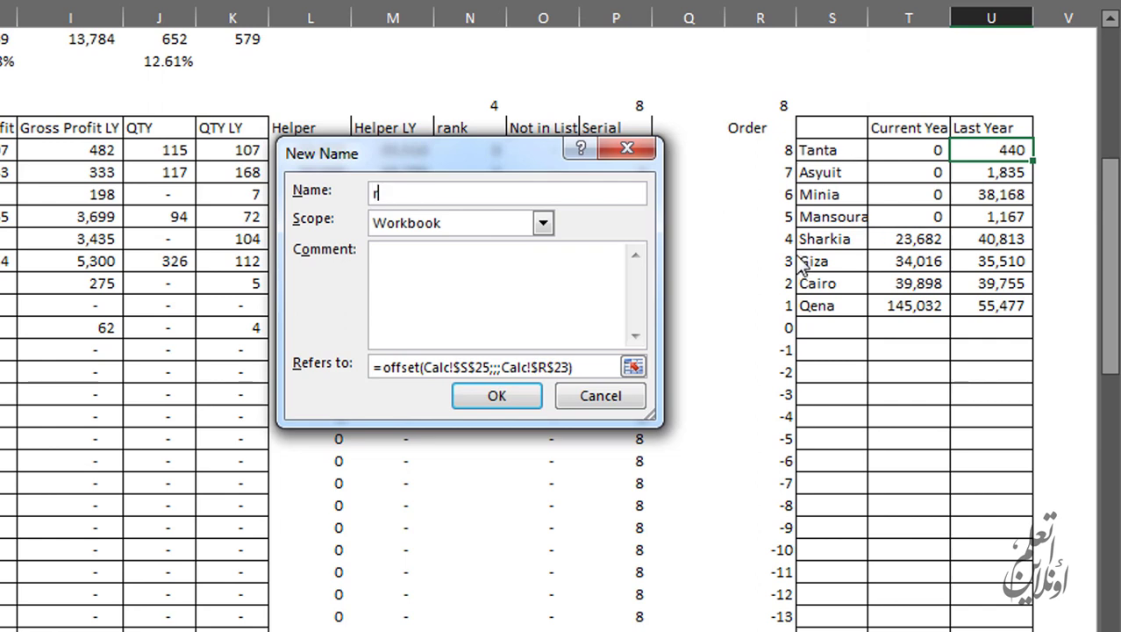
{"action": "type", "text": "Governorates"}
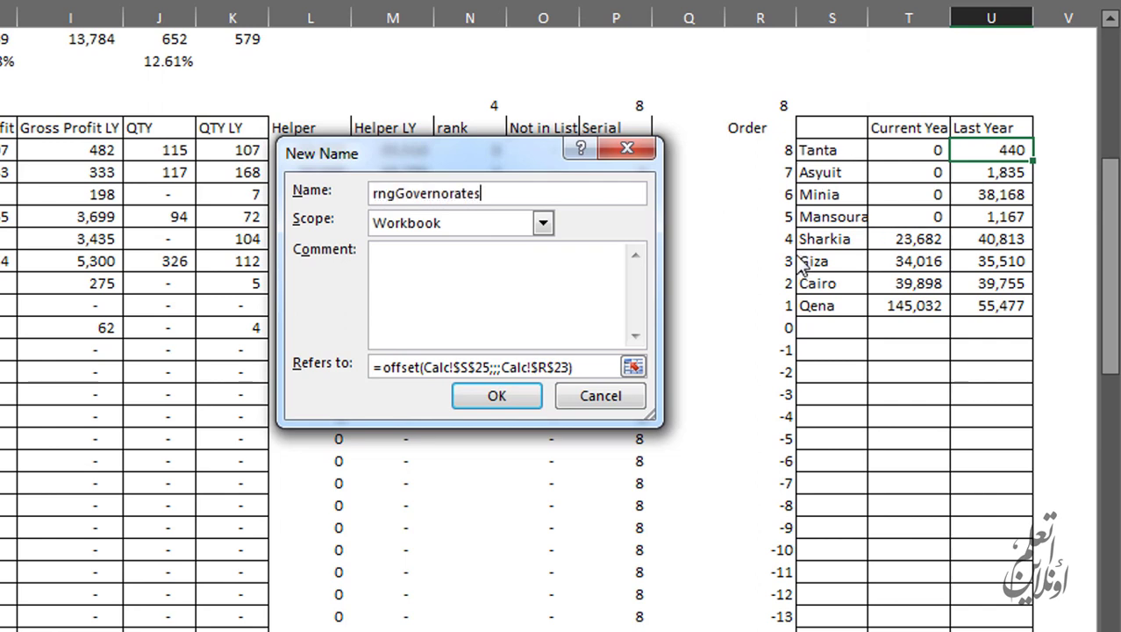
{"action": "left_click", "coordinate": [491, 393]}
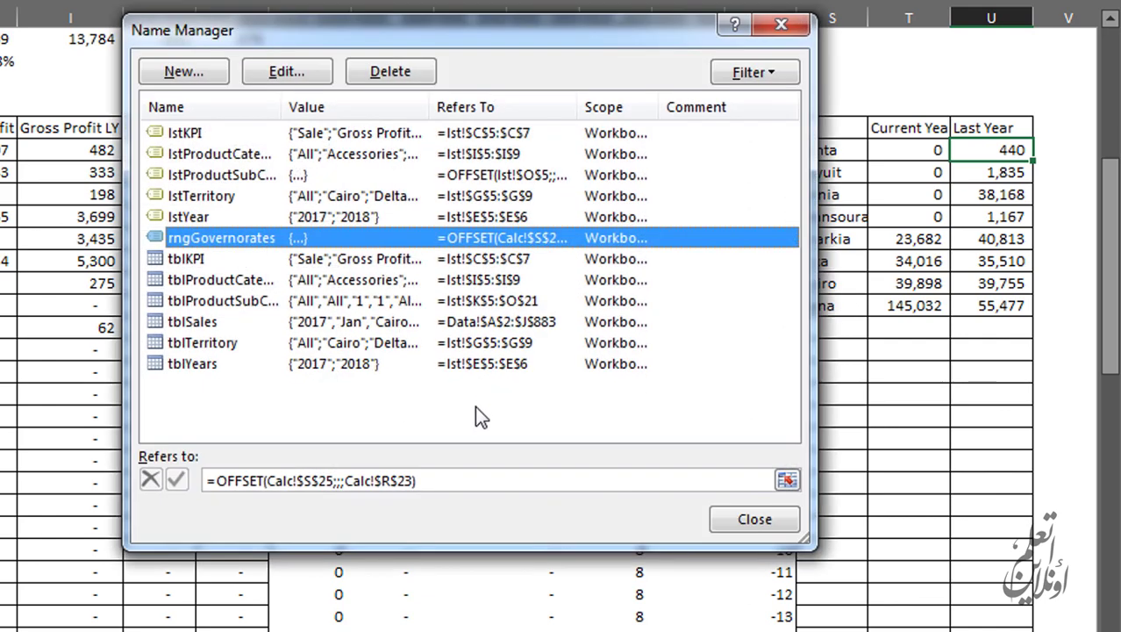
Step: Check which cells rngGovernorates covers on the Calc sheet
{"action": "left_click_drag", "start_coordinate": [614, 53], "coordinate": [441, 56]}
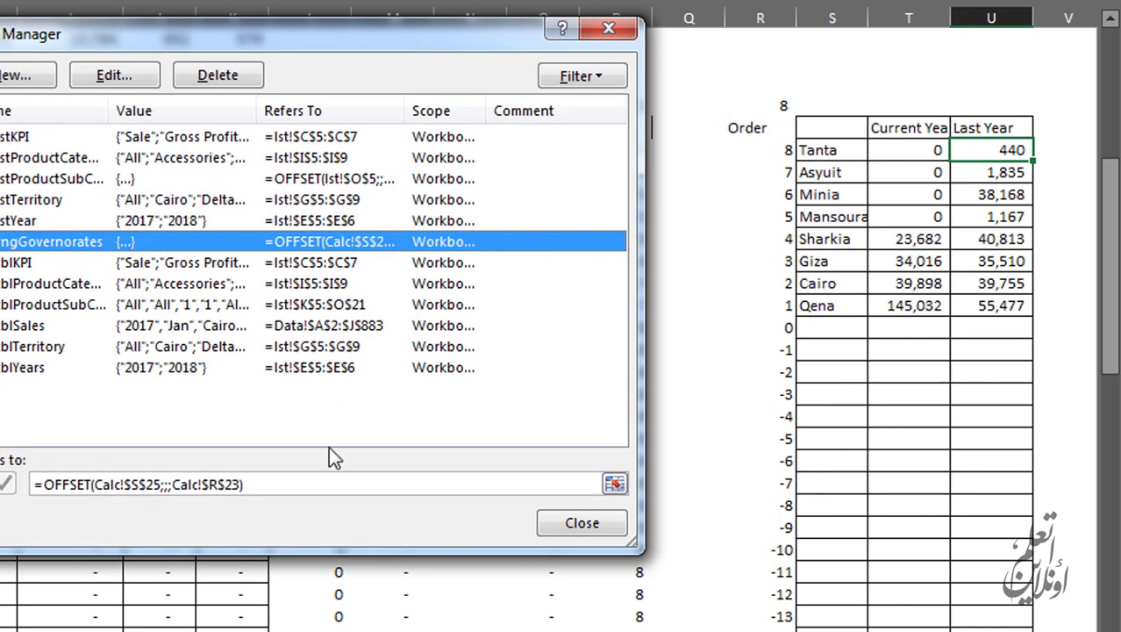
{"action": "left_click", "coordinate": [300, 484]}
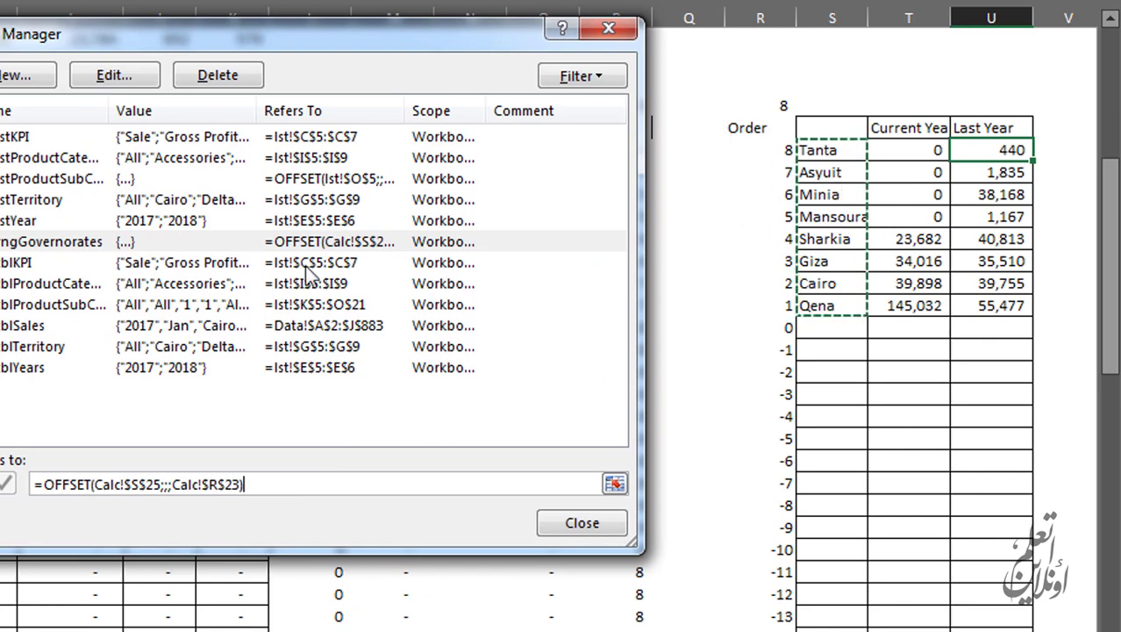
{"action": "left_click_drag", "start_coordinate": [154, 55], "coordinate": [188, 51]}
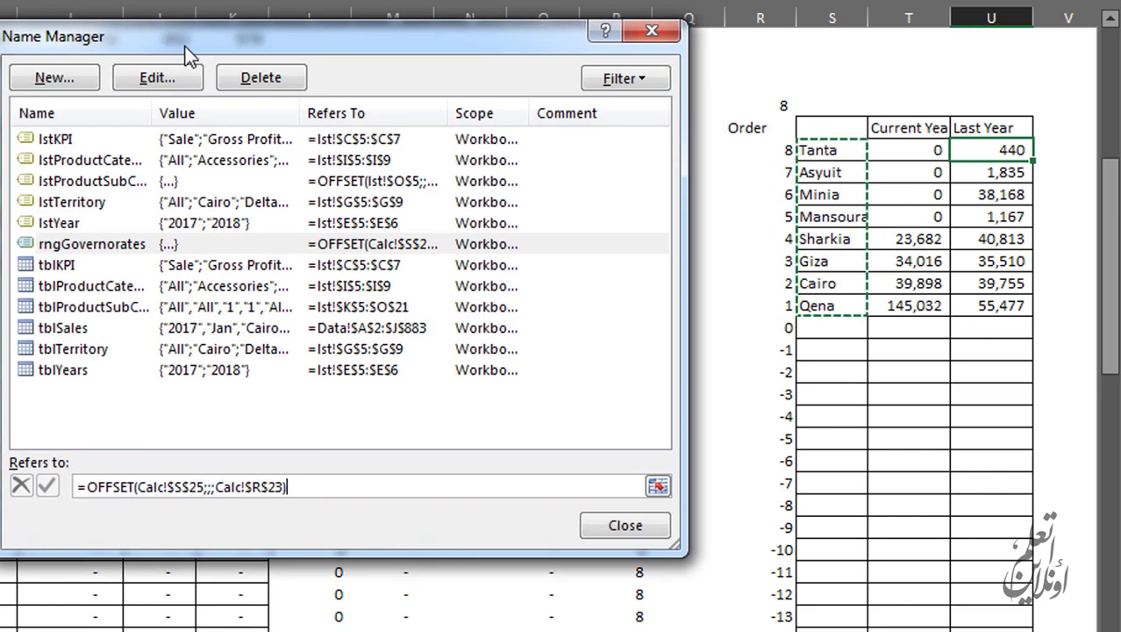
Step: Define rngCurrentYear as =OFFSET(Calc!$T$25;;;Calc!$R$23) and verify it covers T25:T32
{"action": "left_click", "coordinate": [52, 78]}
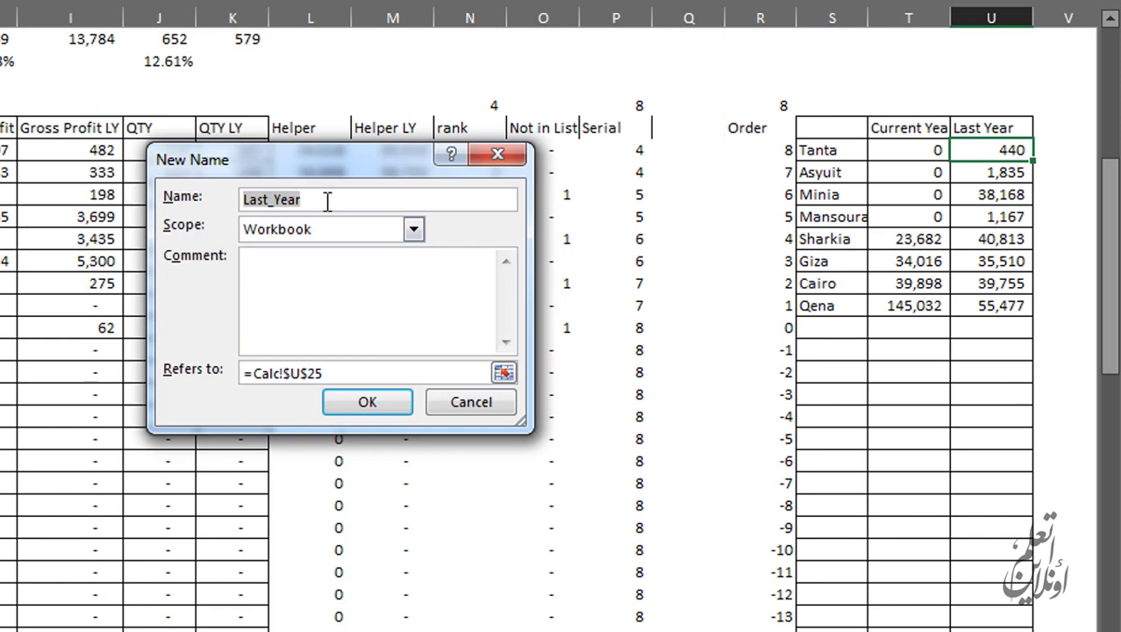
{"action": "type", "text": "rngC"}
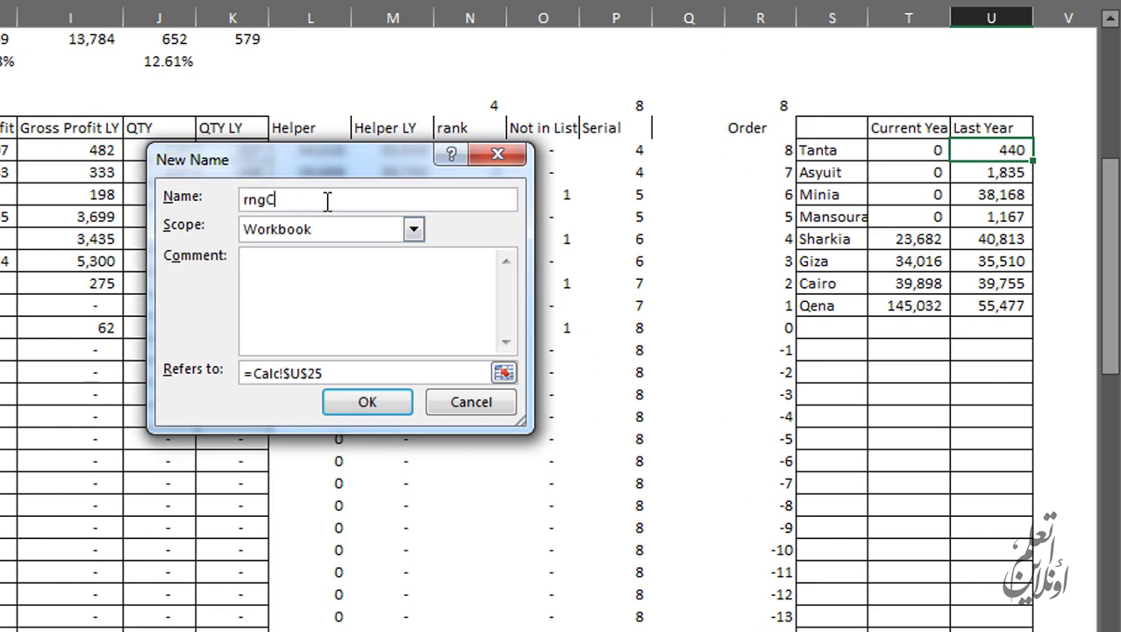
{"action": "type", "text": "urrentYear"}
{"action": "key", "text": "Tab"}
{"action": "key", "text": "Tab"}
{"action": "key", "text": "Tab"}
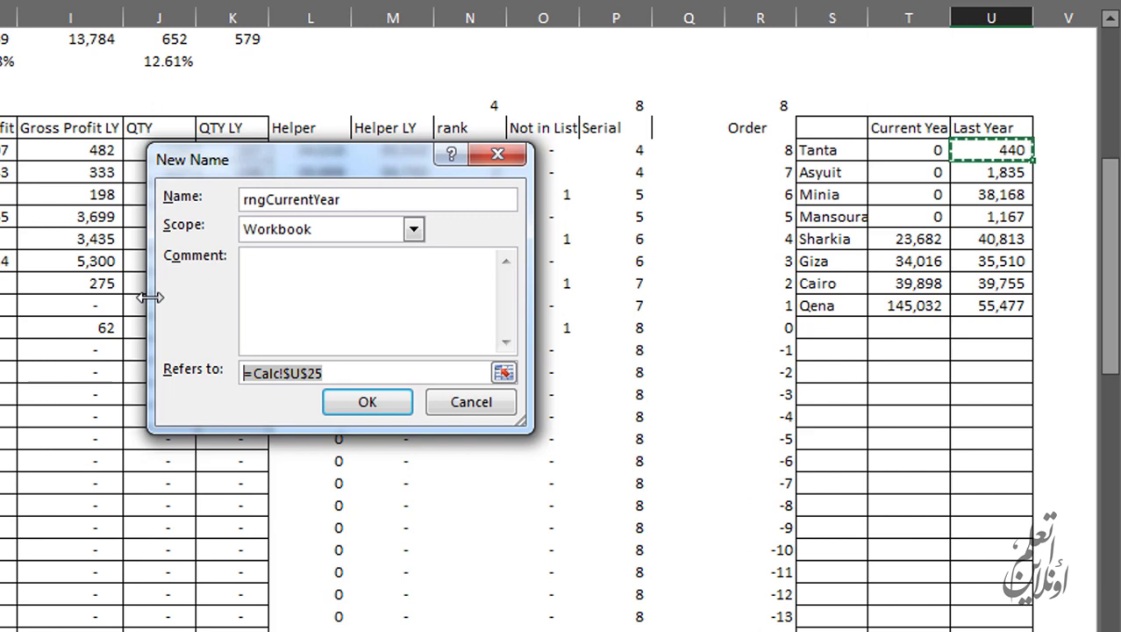
{"action": "type", "text": "=offset"}
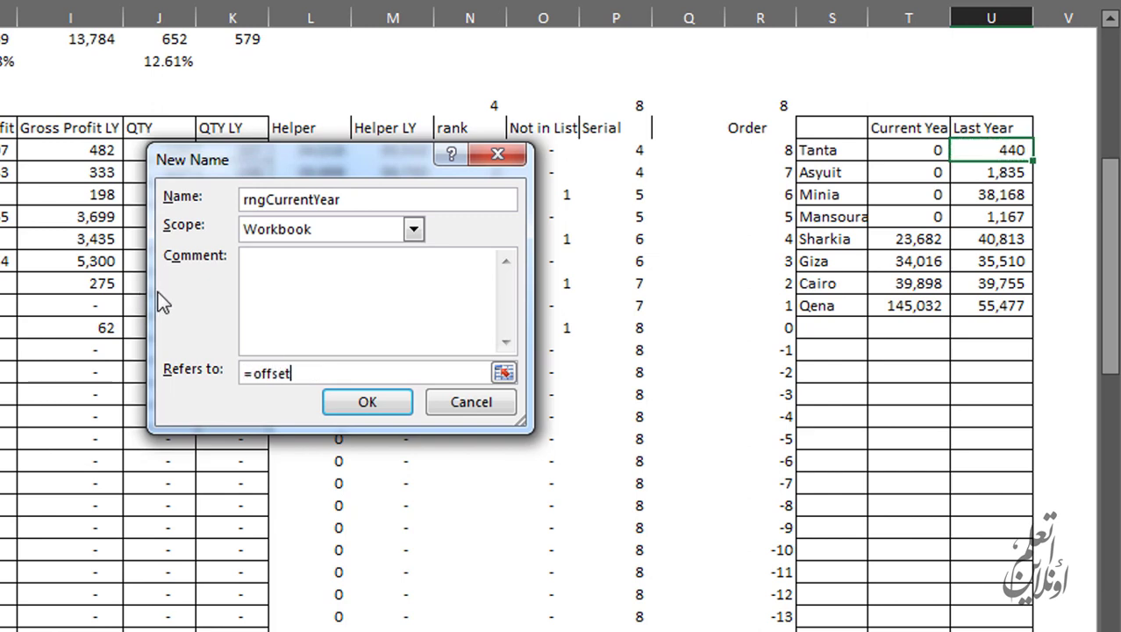
{"action": "type", "text": "("}
{"action": "left_click", "coordinate": [932, 149]}
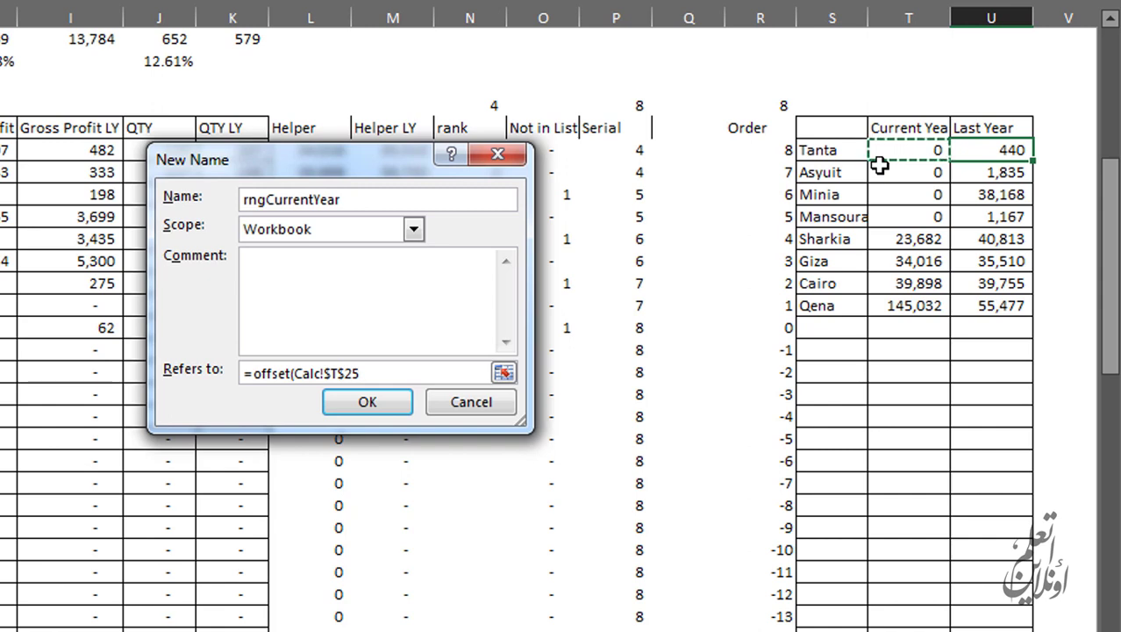
{"action": "type", "text": ";;;"}
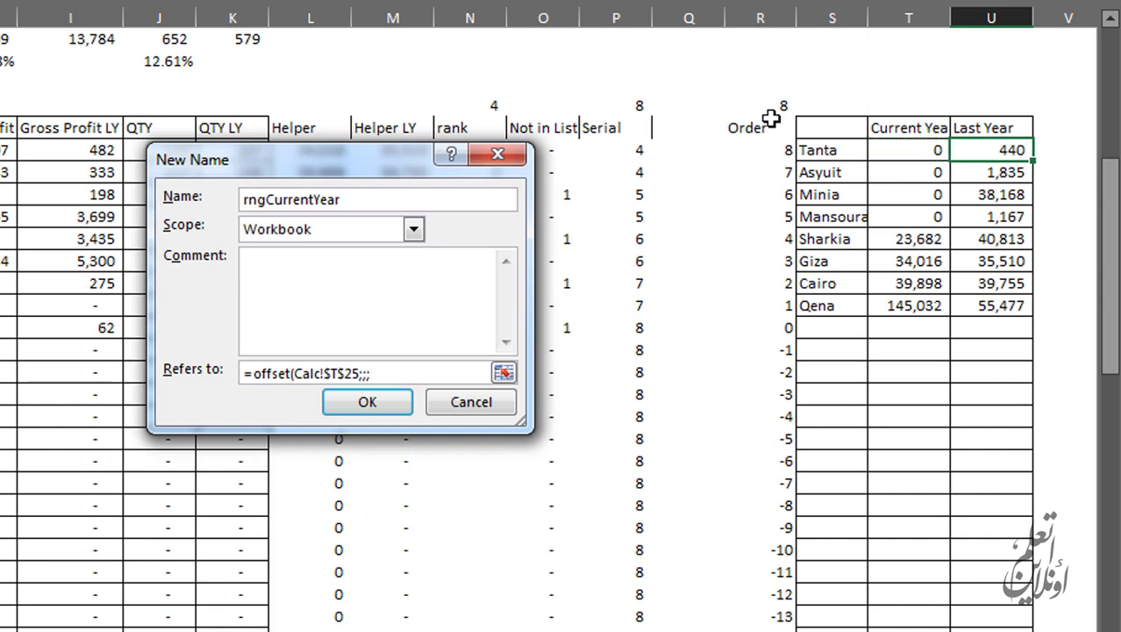
{"action": "left_click", "coordinate": [772, 107]}
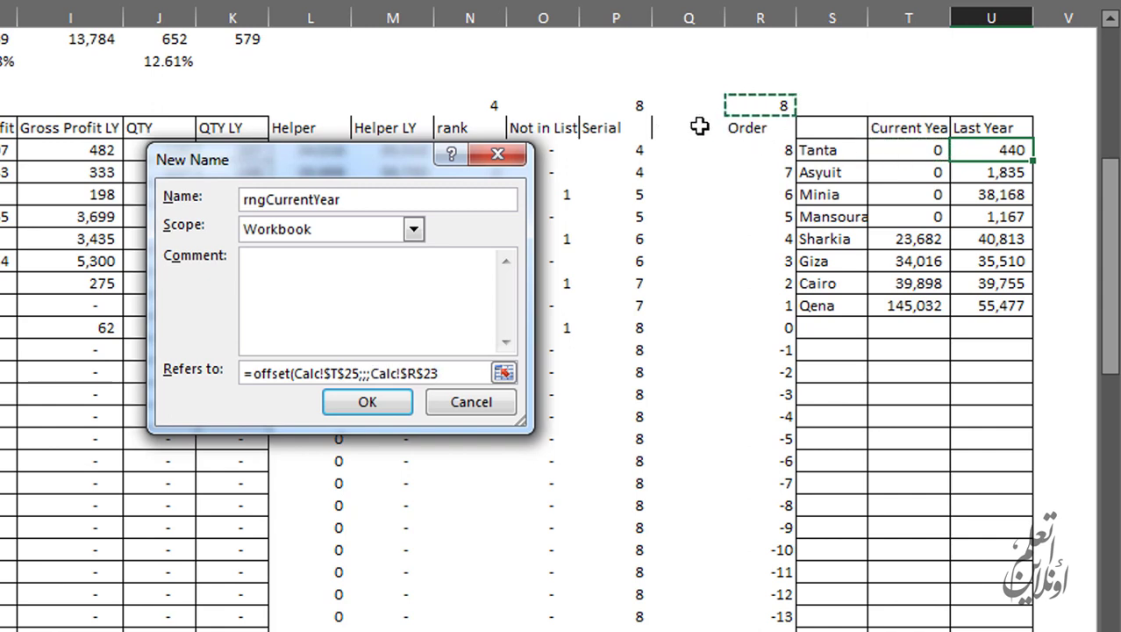
{"action": "type", "text": ")"}
{"action": "left_click", "coordinate": [364, 402]}
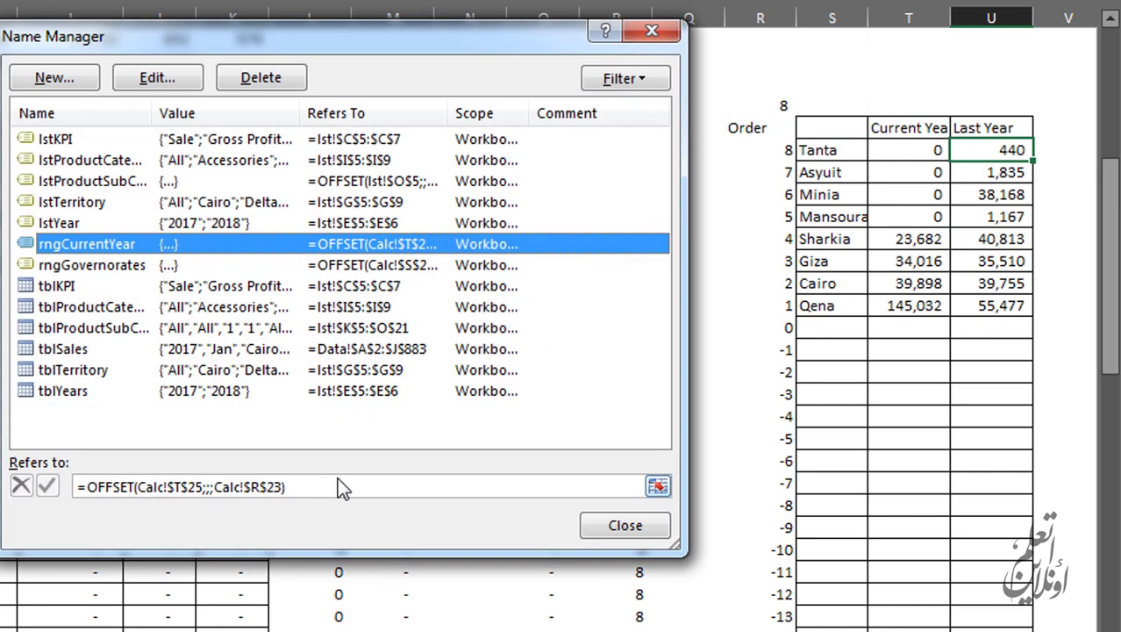
{"action": "left_click", "coordinate": [342, 488]}
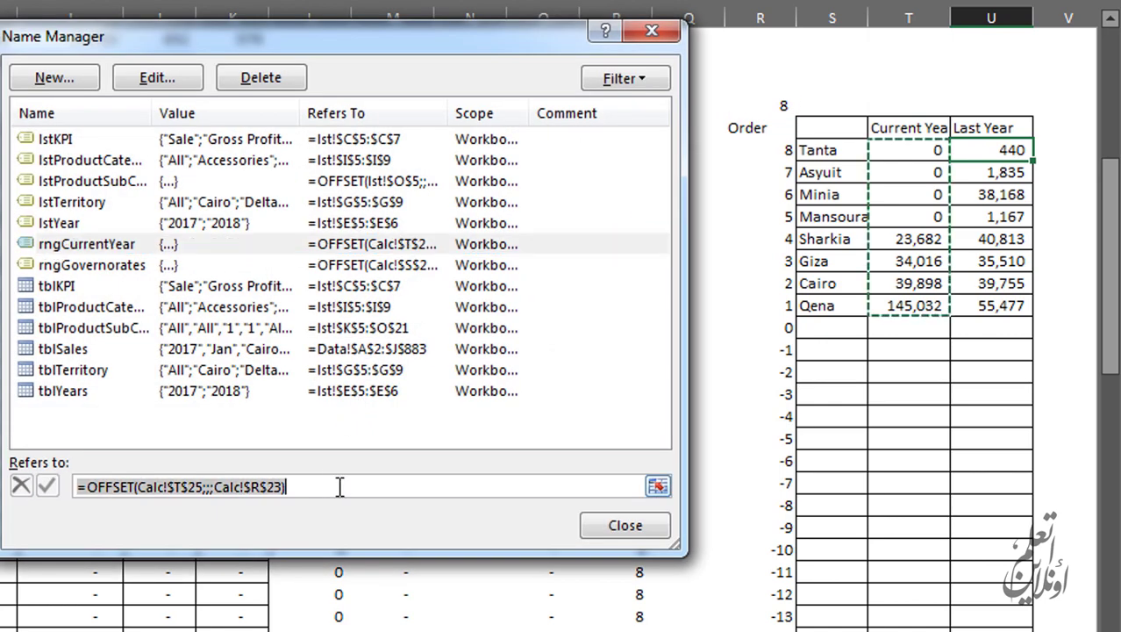
Step: Define rngLastYear as =OFFSET(Calc!$U$25;;;Calc!$R$23), verify U25:U32, and close Name Manager
{"action": "left_click", "coordinate": [53, 79]}
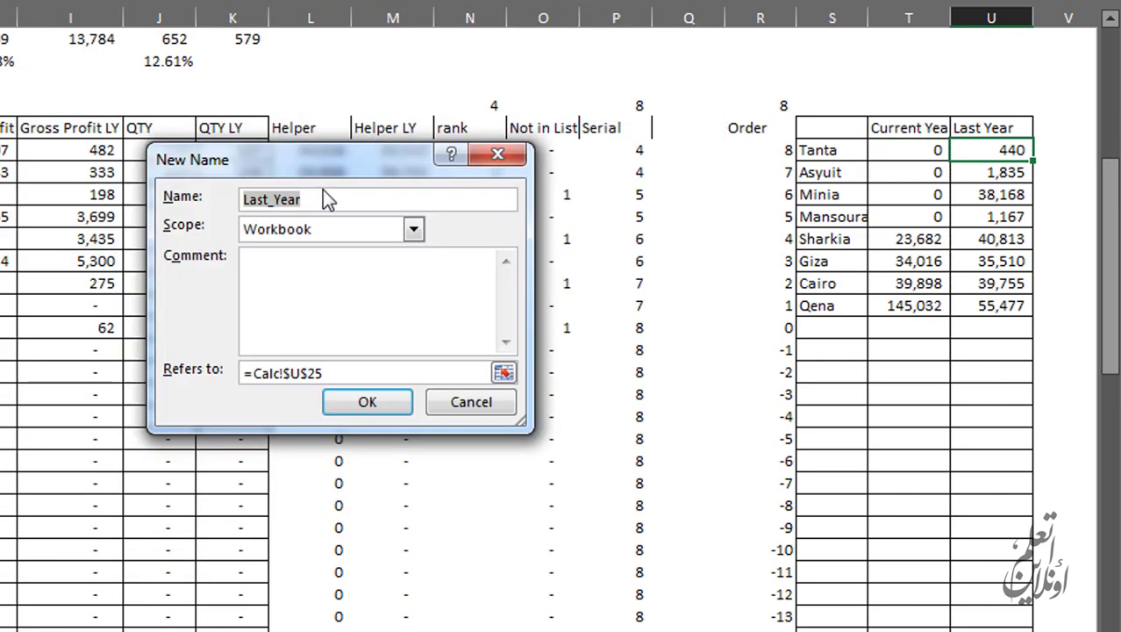
{"action": "type", "text": "rngLast"}
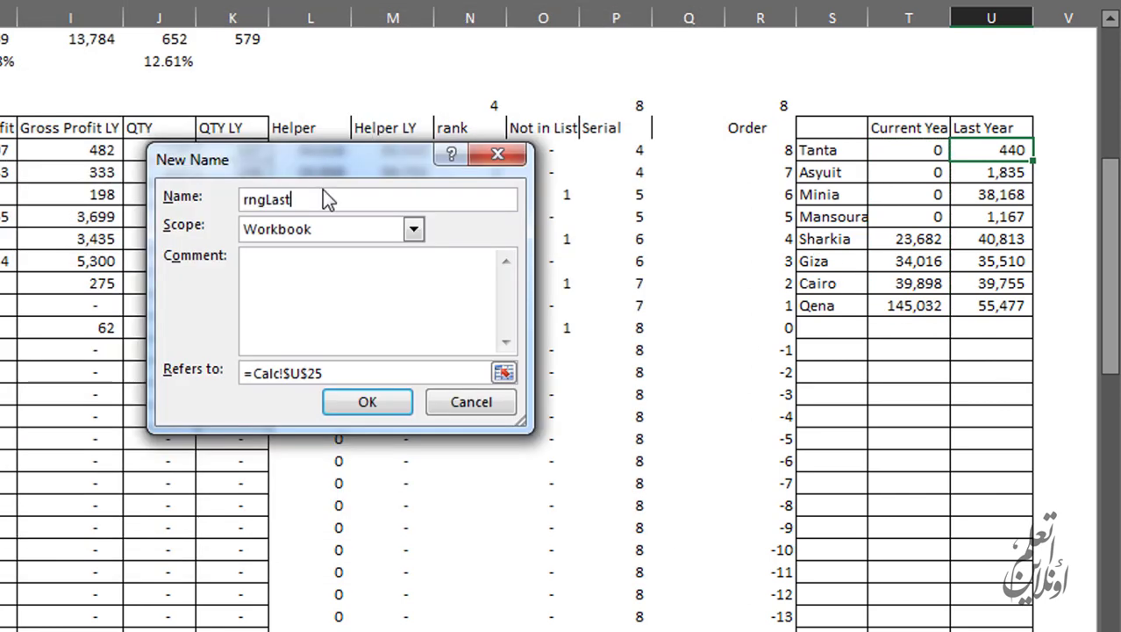
{"action": "type", "text": "Year"}
{"action": "key", "text": "Tab"}
{"action": "key", "text": "Tab"}
{"action": "key", "text": "Tab"}
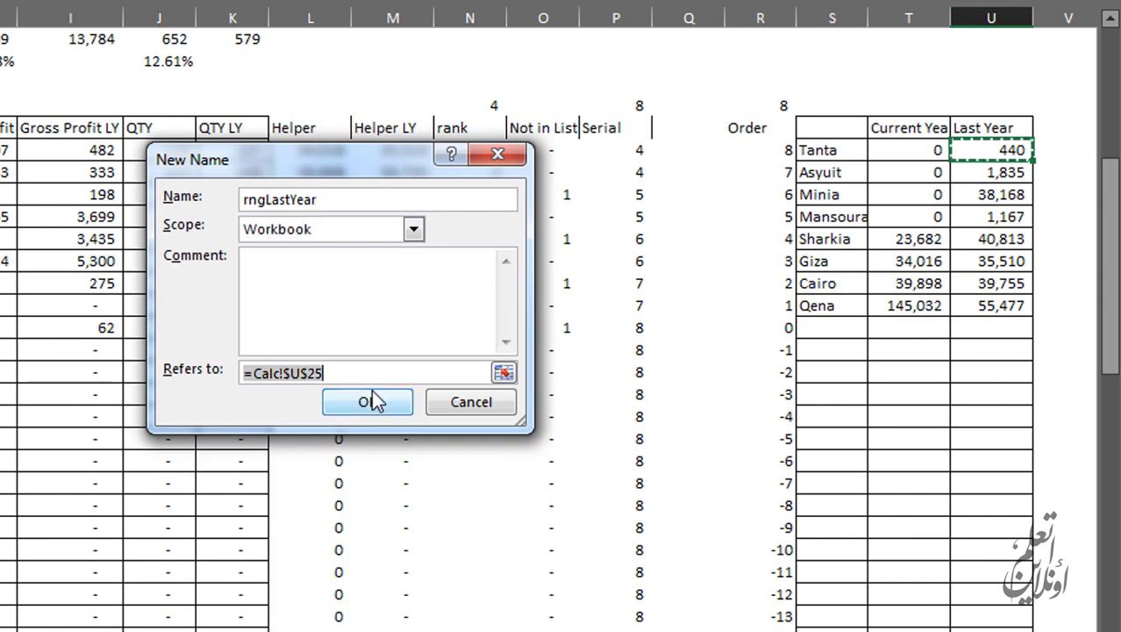
{"action": "type", "text": "="}
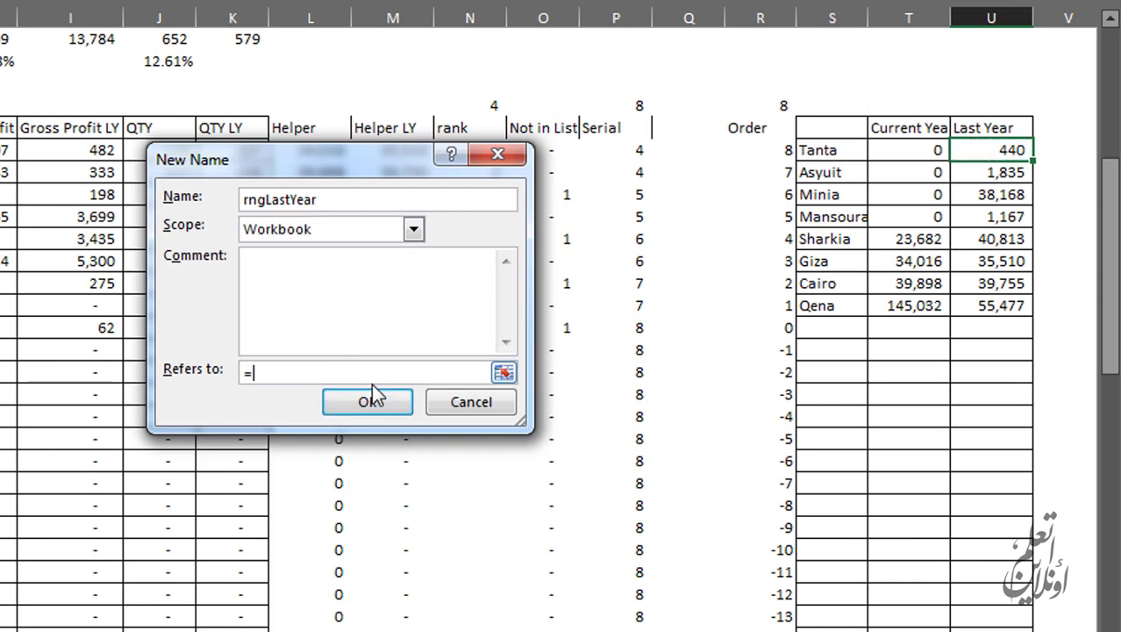
{"action": "type", "text": "offset("}
{"action": "left_click", "coordinate": [1000, 150]}
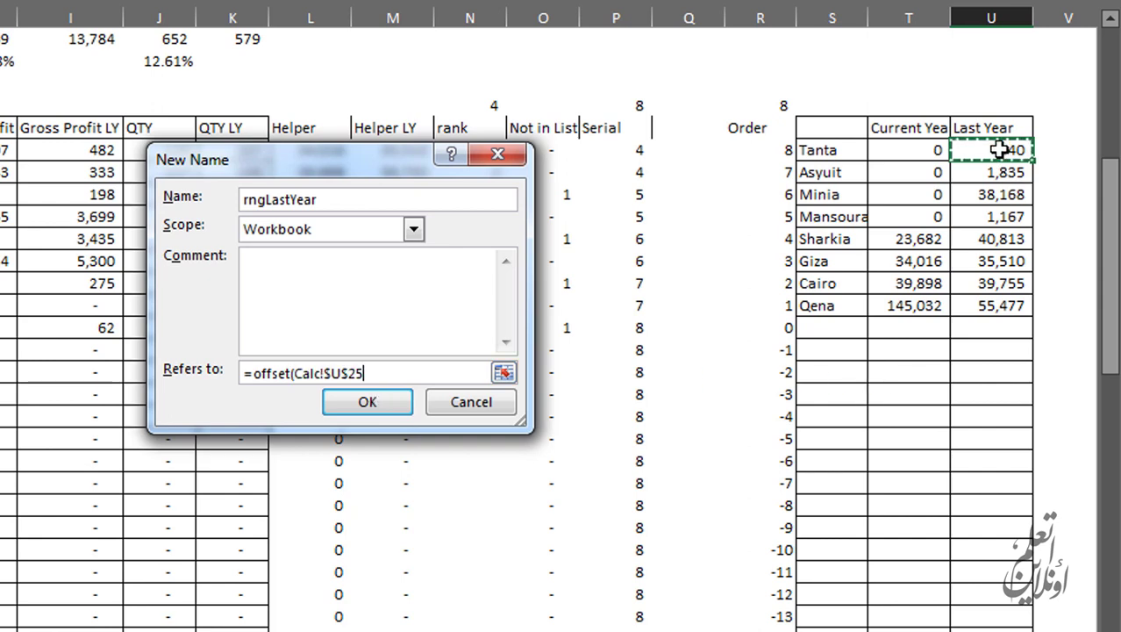
{"action": "type", "text": ";;;"}
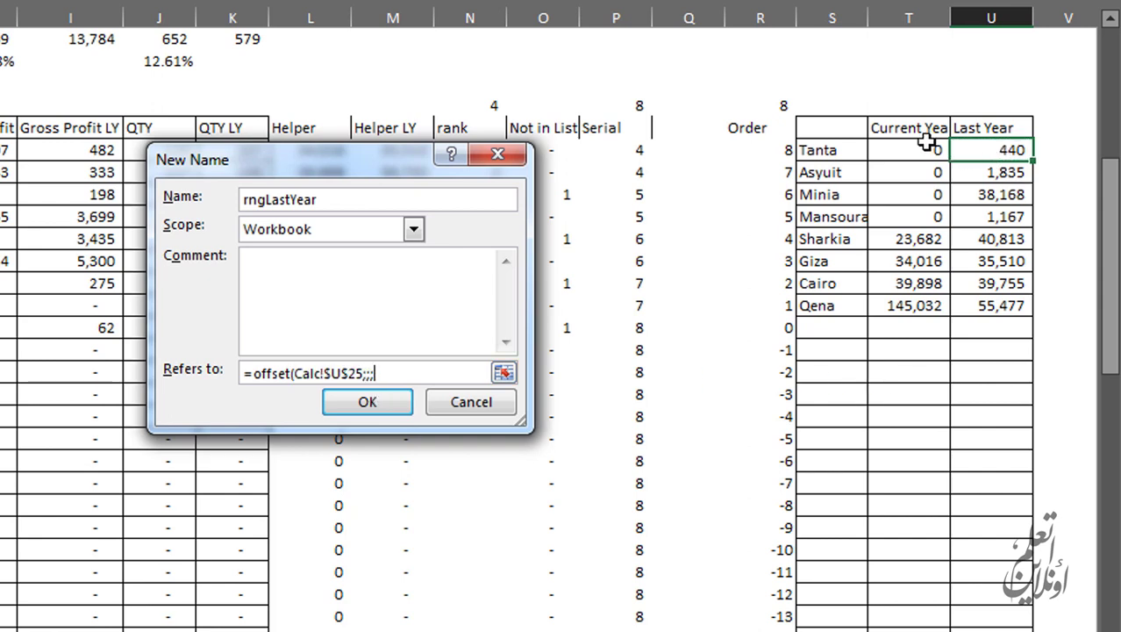
{"action": "left_click", "coordinate": [780, 106]}
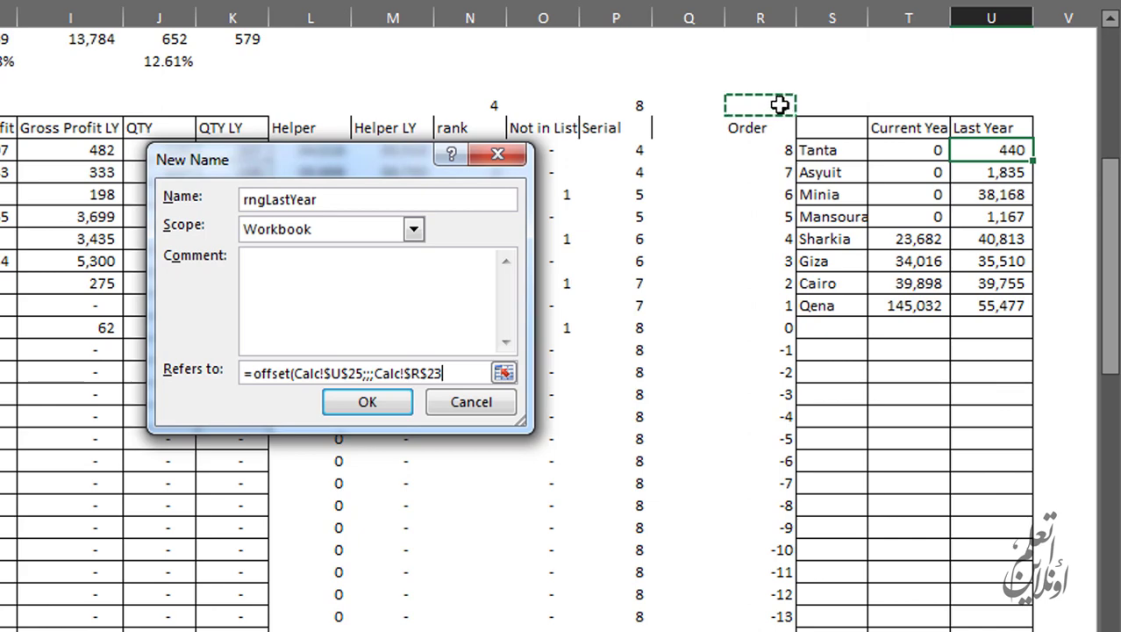
{"action": "type", "text": ")"}
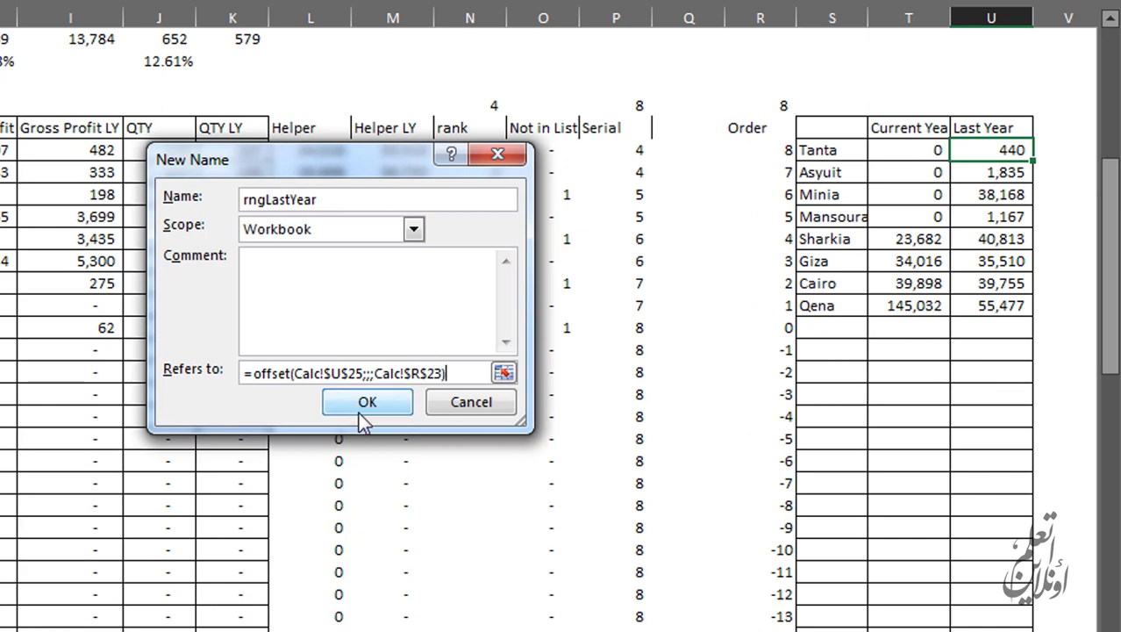
{"action": "left_click", "coordinate": [365, 407]}
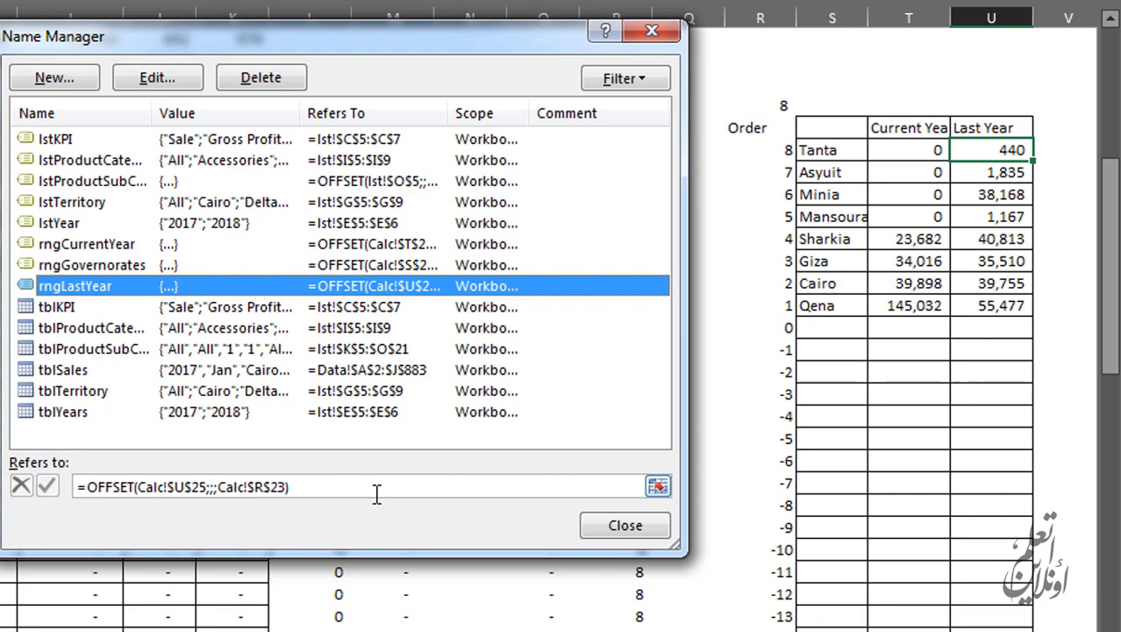
{"action": "left_click", "coordinate": [376, 494]}
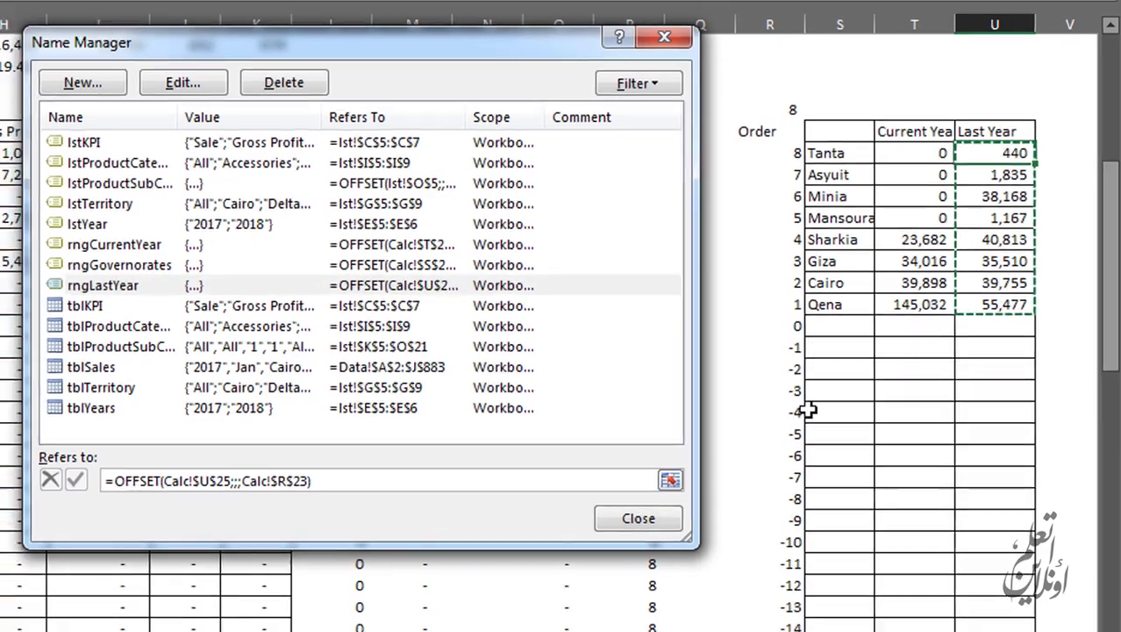
{"action": "left_click", "coordinate": [639, 518]}
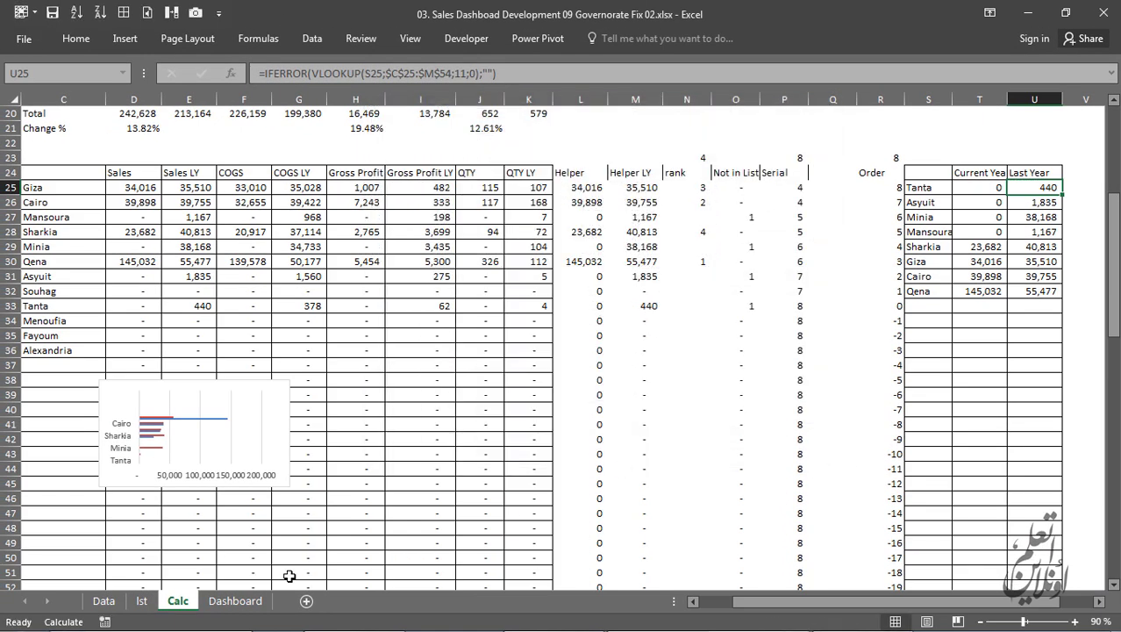
Step: On the Dashboard, open the governorate chart's Select Data Source and edit the Current Year series
{"action": "left_click", "coordinate": [245, 600]}
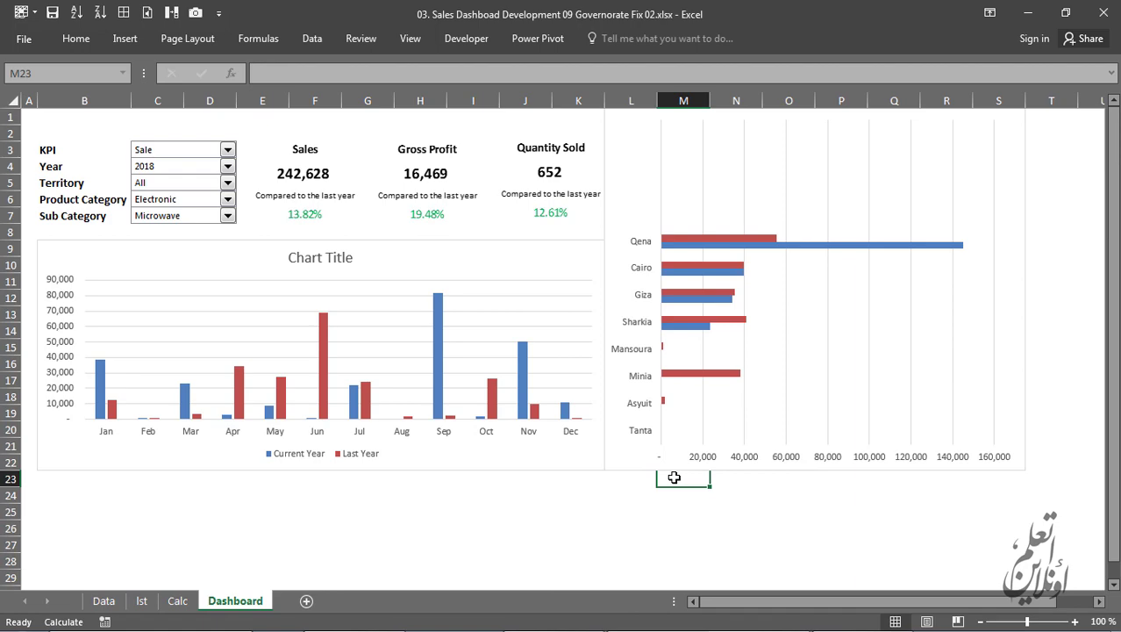
{"action": "right_click", "coordinate": [625, 172]}
{"action": "left_click", "coordinate": [709, 350]}
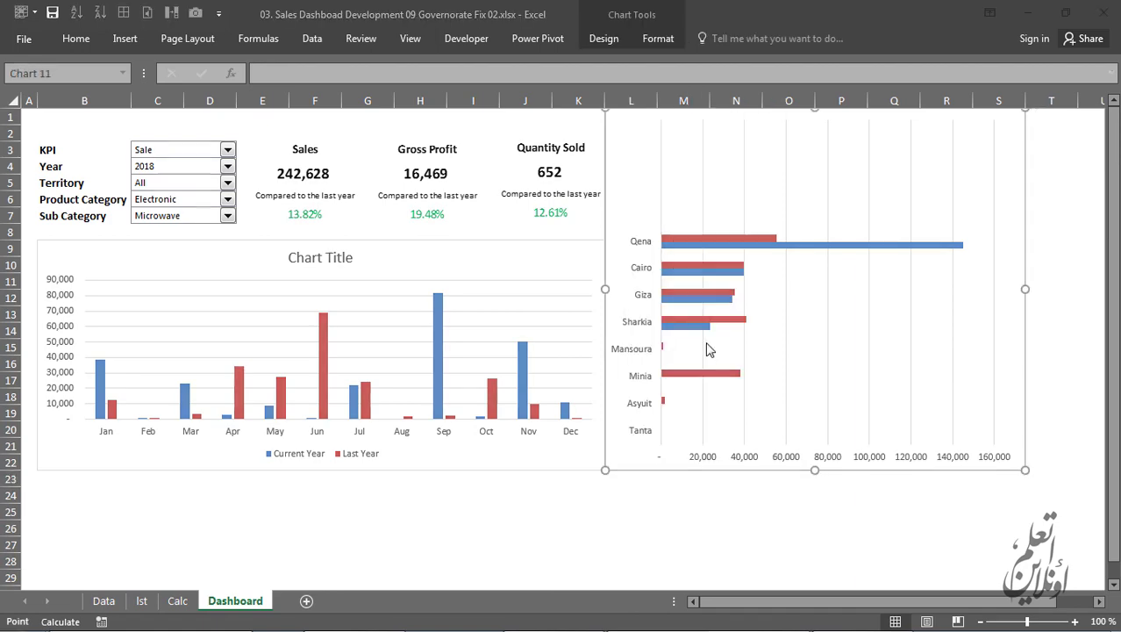
{"action": "left_click", "coordinate": [360, 305]}
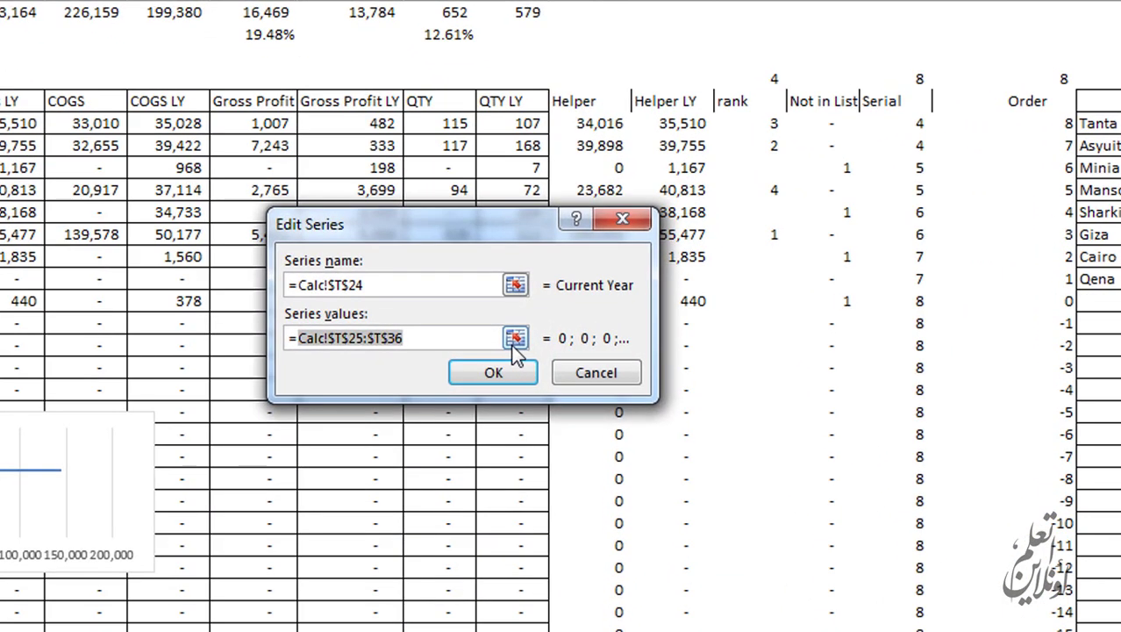
{"action": "type", "text": "calc!rngcurrentyear"}
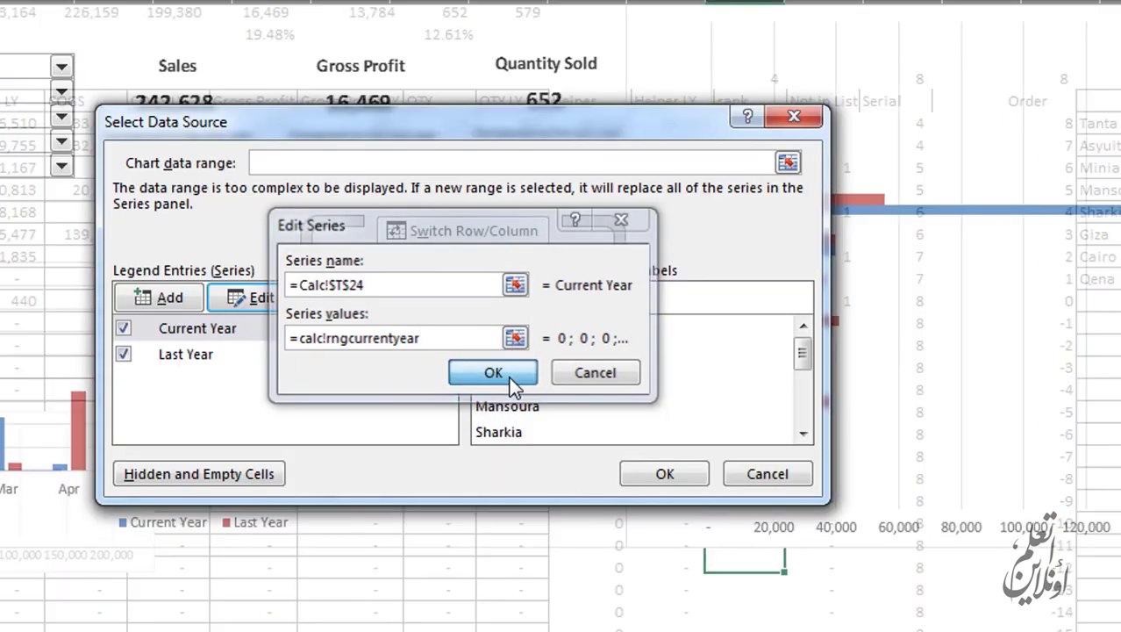
{"action": "left_click", "coordinate": [523, 378]}
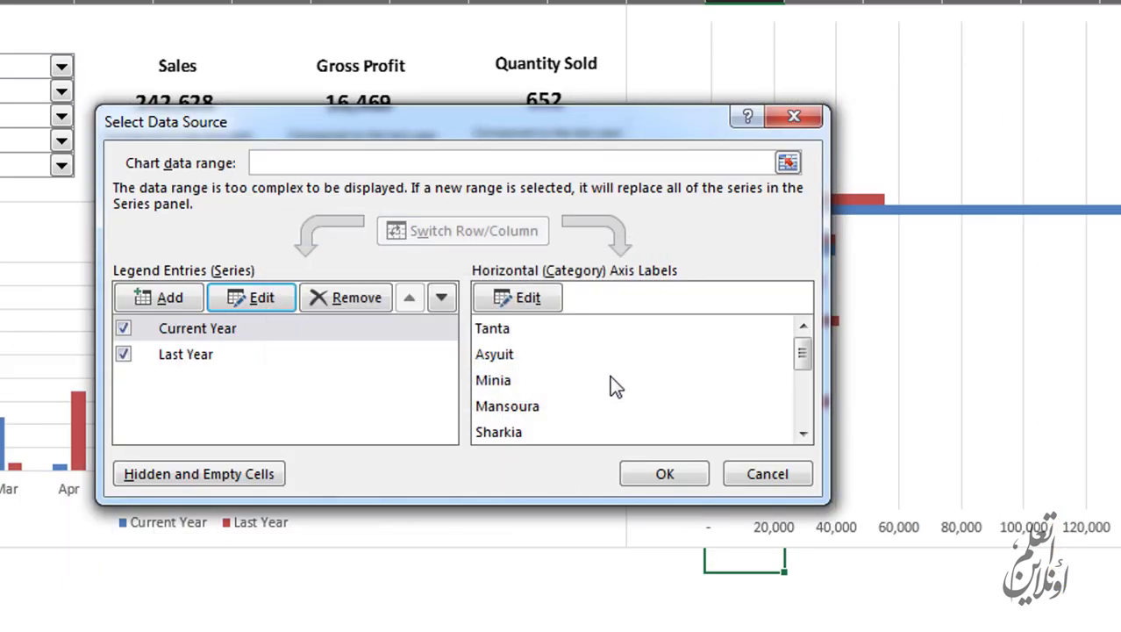
Step: Set the Last Year series values to =calc!rnglastyear
{"action": "left_click", "coordinate": [204, 358]}
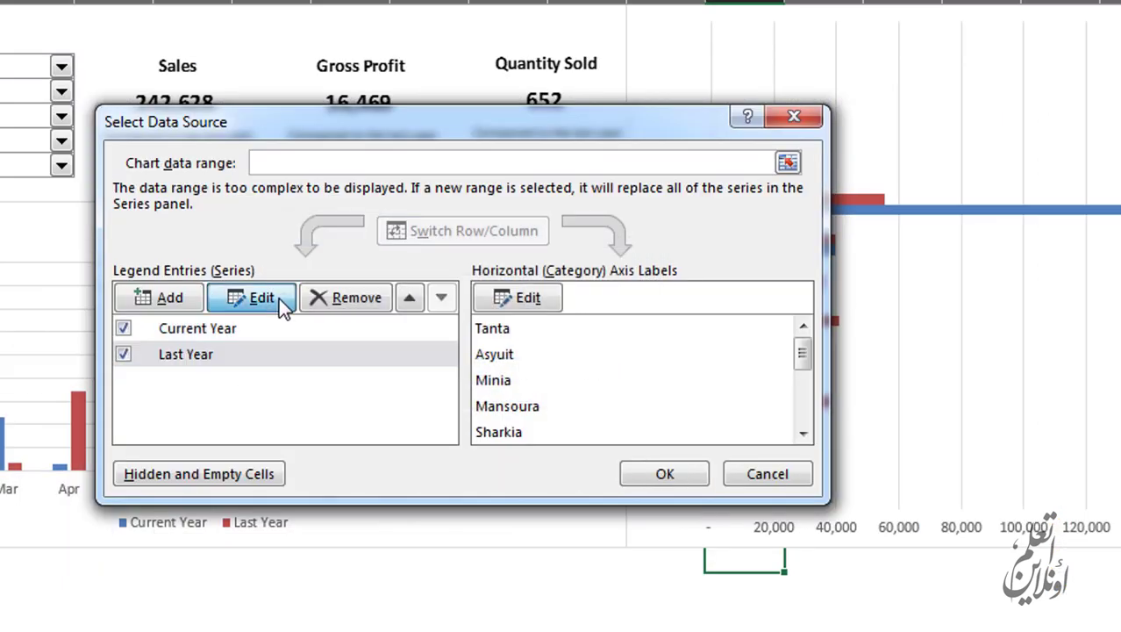
{"action": "left_click", "coordinate": [279, 298]}
{"action": "left_click_drag", "start_coordinate": [295, 338], "coordinate": [498, 337]}
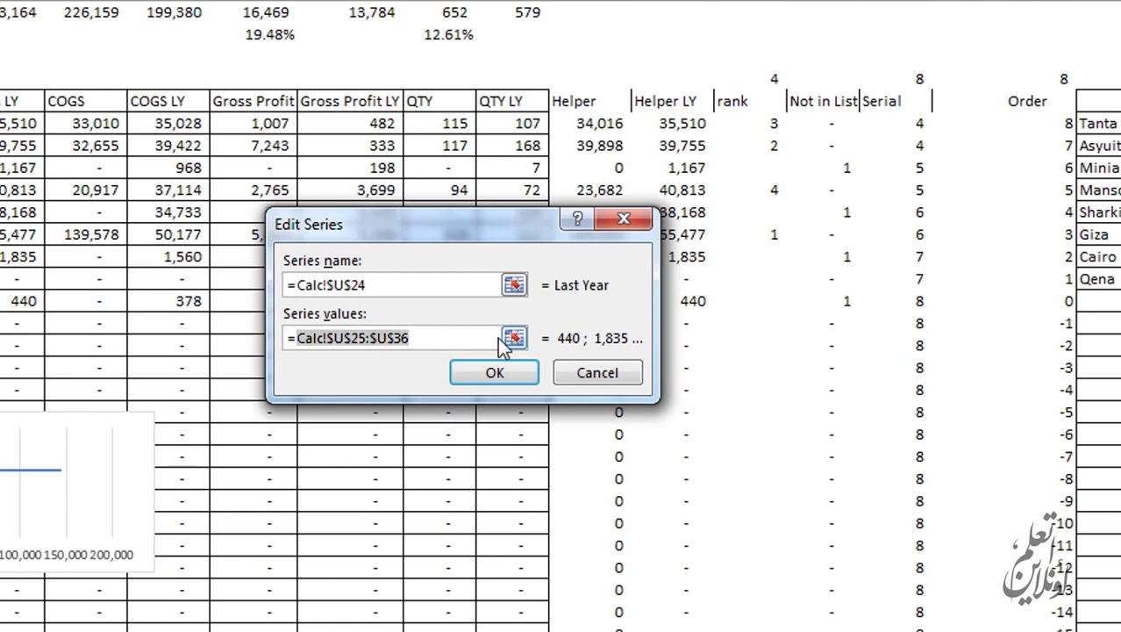
{"action": "type", "text": "=calc!"}
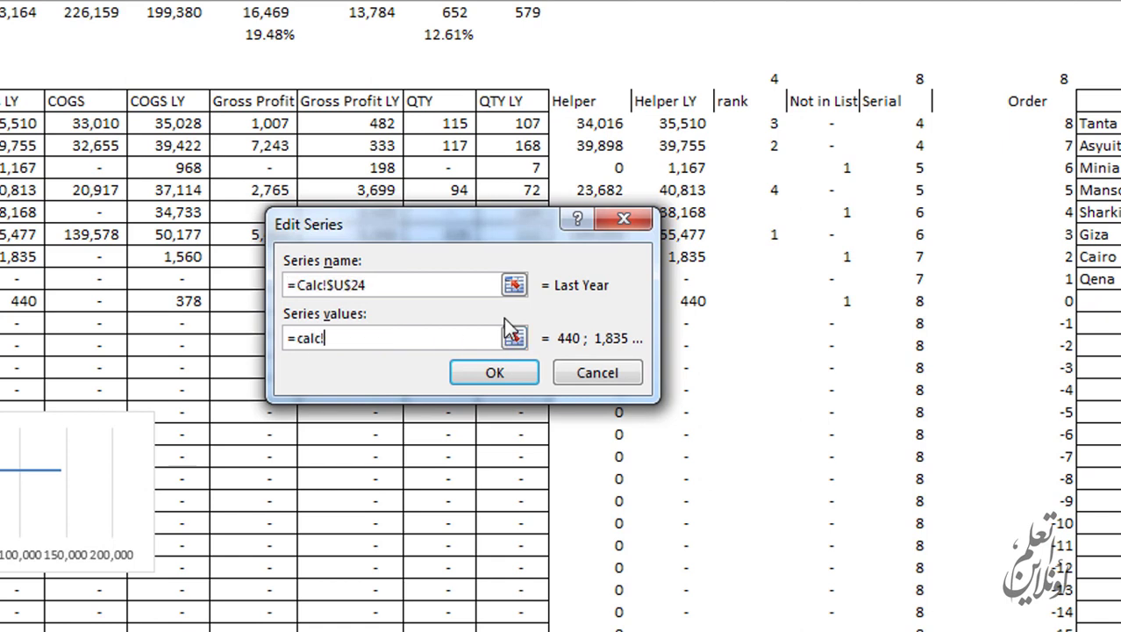
{"action": "type", "text": "rnglas"}
{"action": "type", "text": "tyear"}
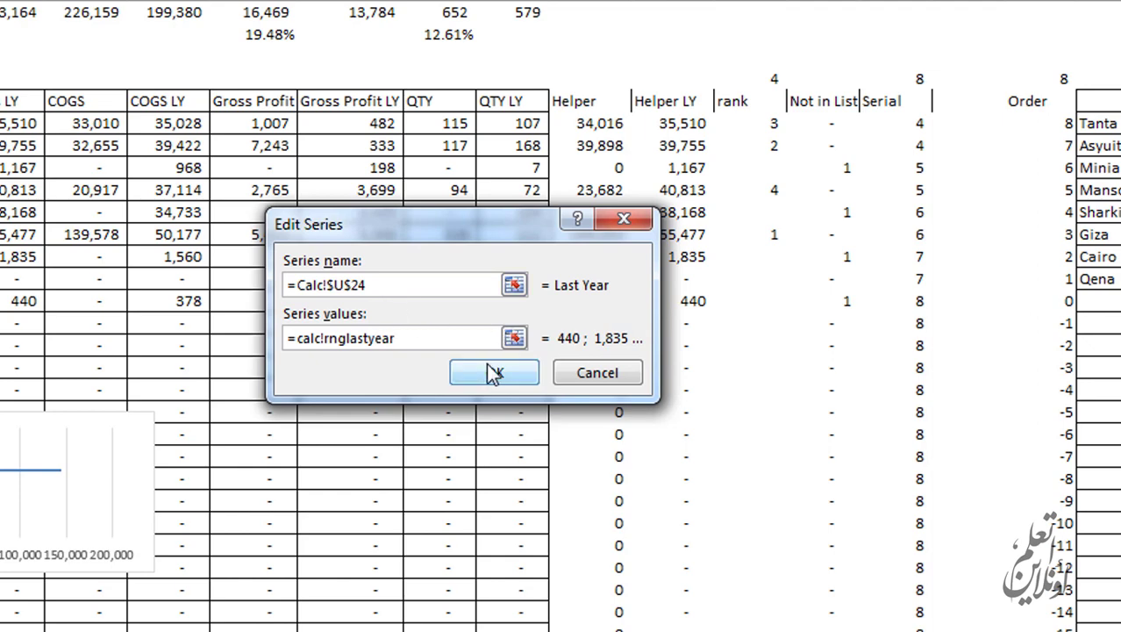
{"action": "left_click", "coordinate": [520, 372]}
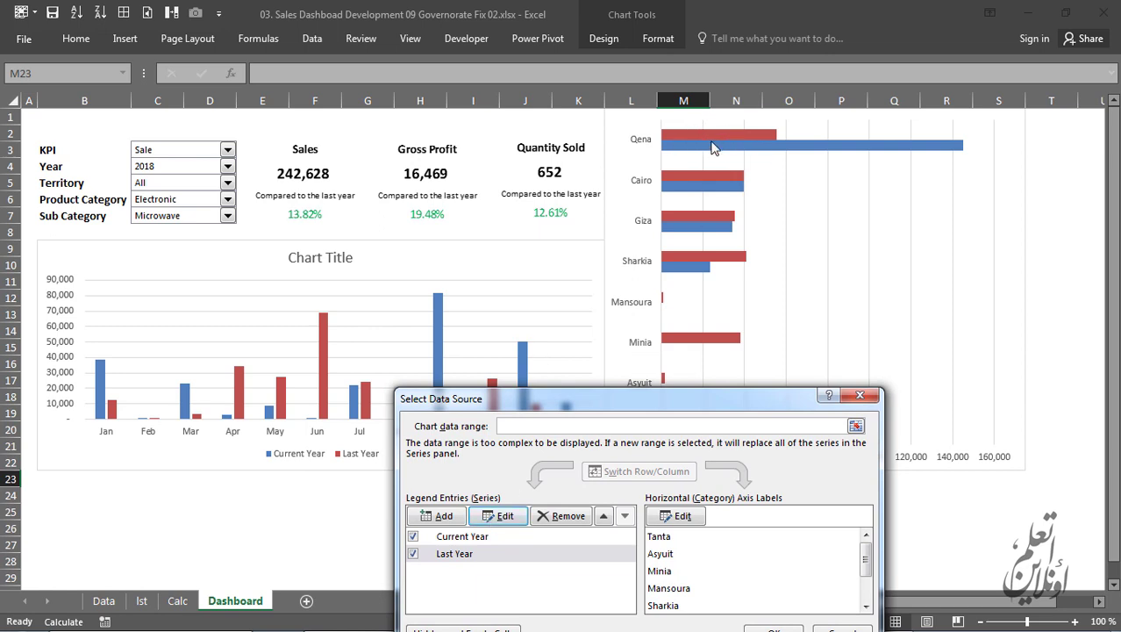
Step: Move Current Year below Last Year and set the axis labels to =calc!rnggovernorate
{"action": "left_click", "coordinate": [463, 536]}
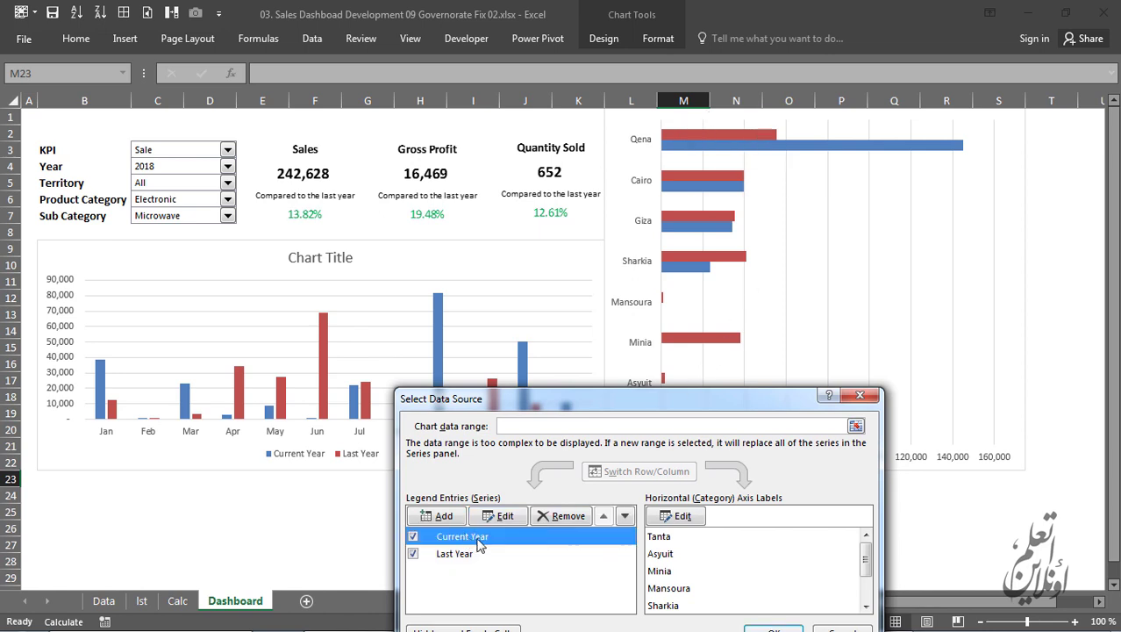
{"action": "left_click", "coordinate": [625, 518]}
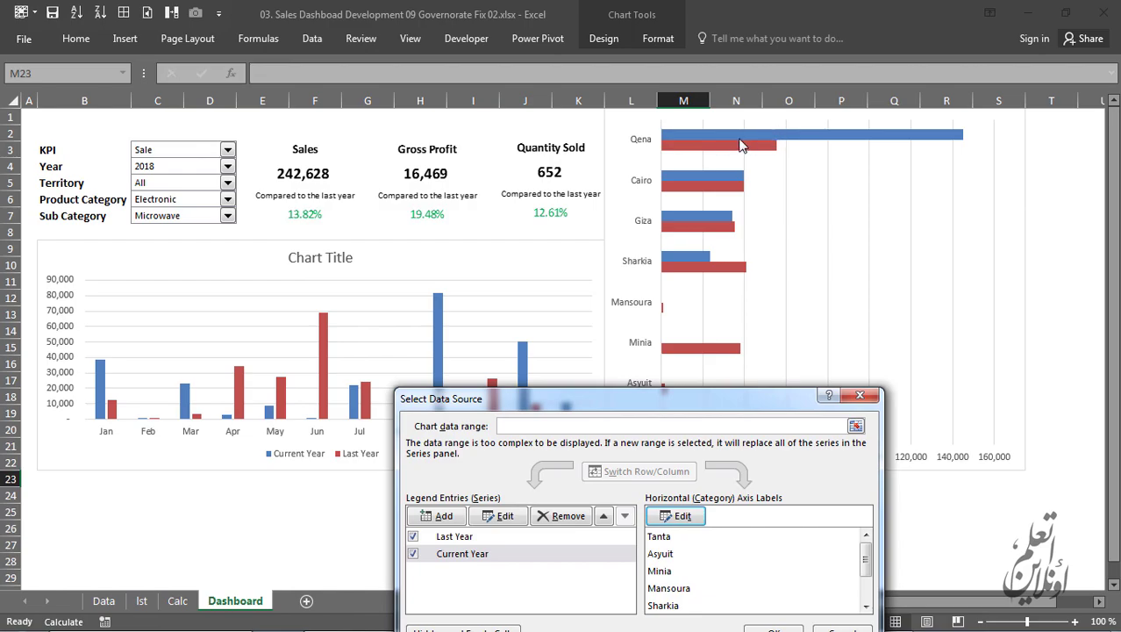
{"action": "left_click_drag", "start_coordinate": [627, 404], "coordinate": [646, 187]}
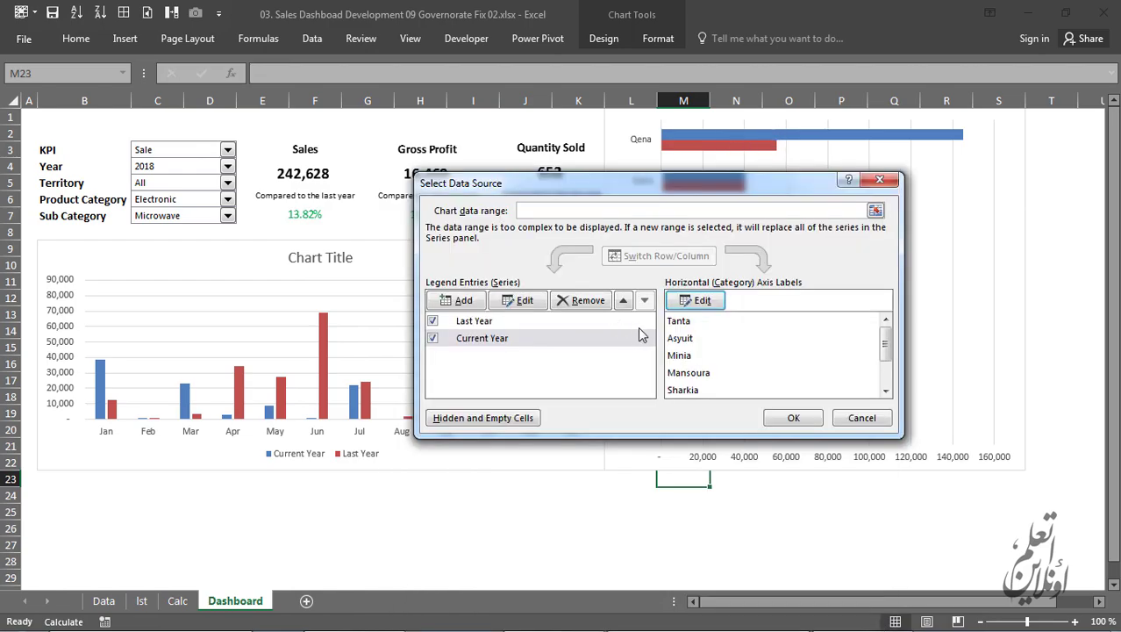
{"action": "left_click", "coordinate": [702, 302]}
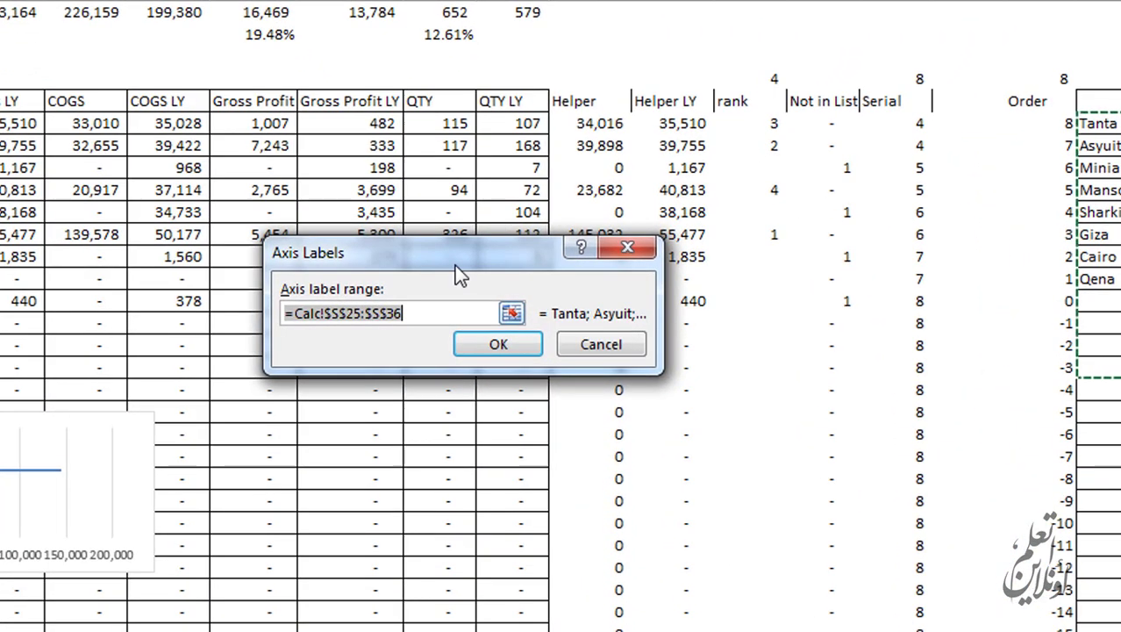
{"action": "type", "text": "=calc!"}
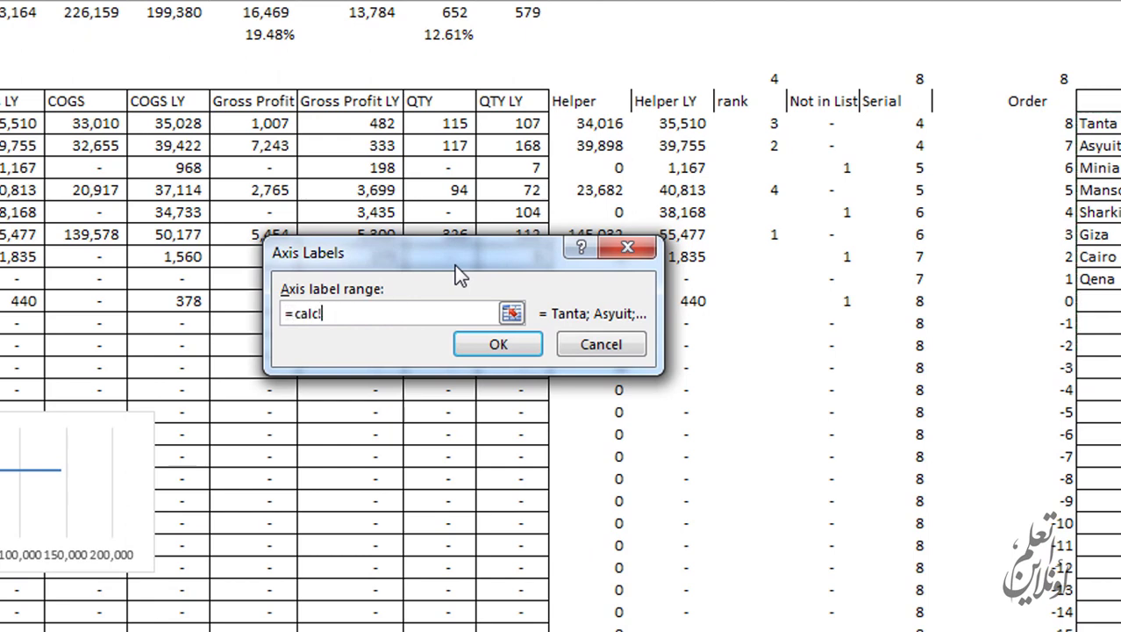
{"action": "type", "text": "rng"}
{"action": "type", "text": "governor"}
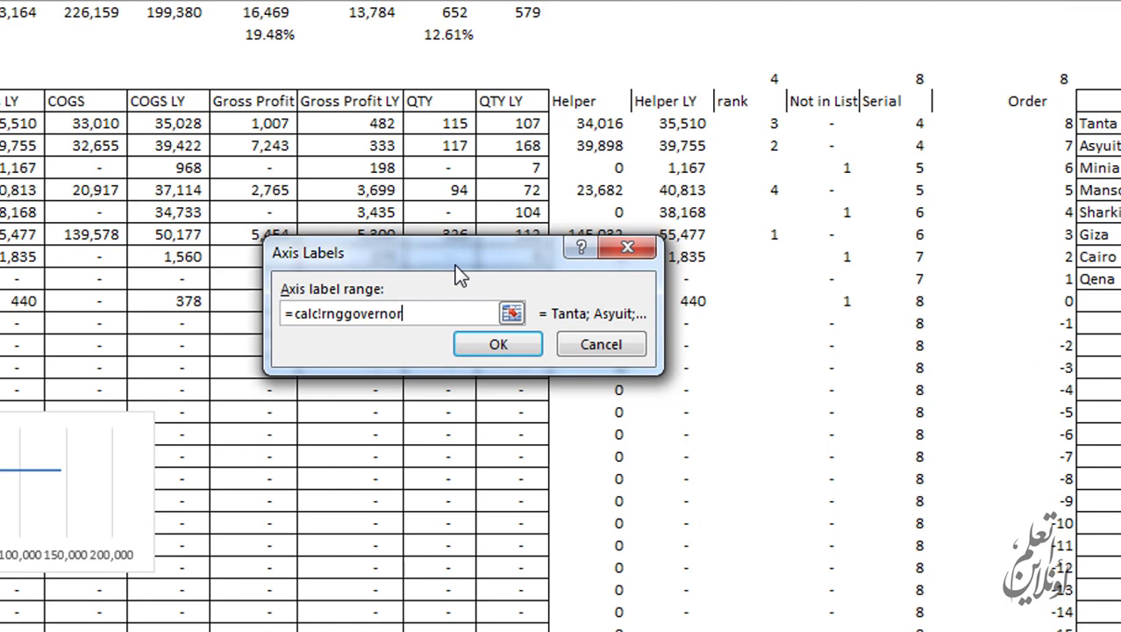
{"action": "type", "text": "ate"}
{"action": "left_click", "coordinate": [498, 344]}
{"action": "left_click", "coordinate": [570, 399]}
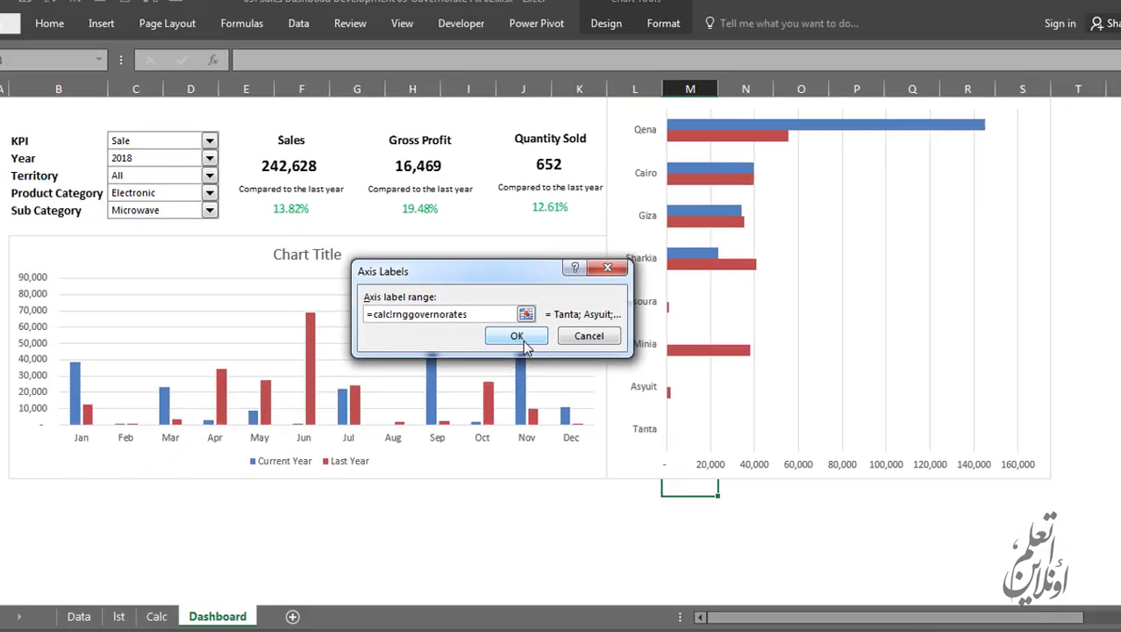
{"action": "left_click", "coordinate": [520, 335]}
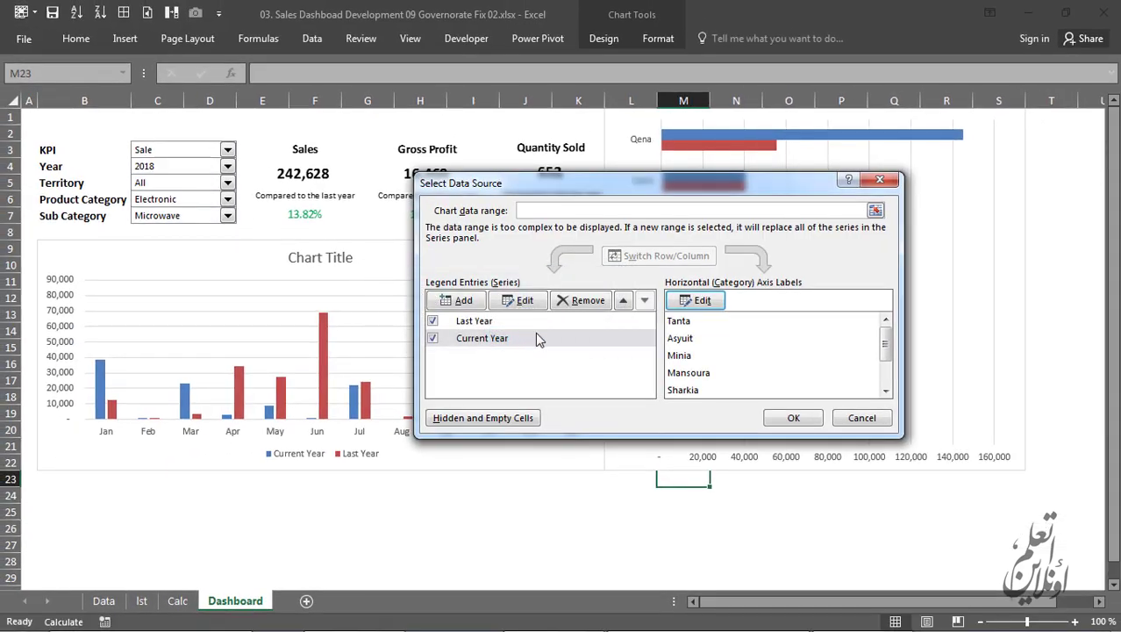
{"action": "left_click", "coordinate": [793, 418]}
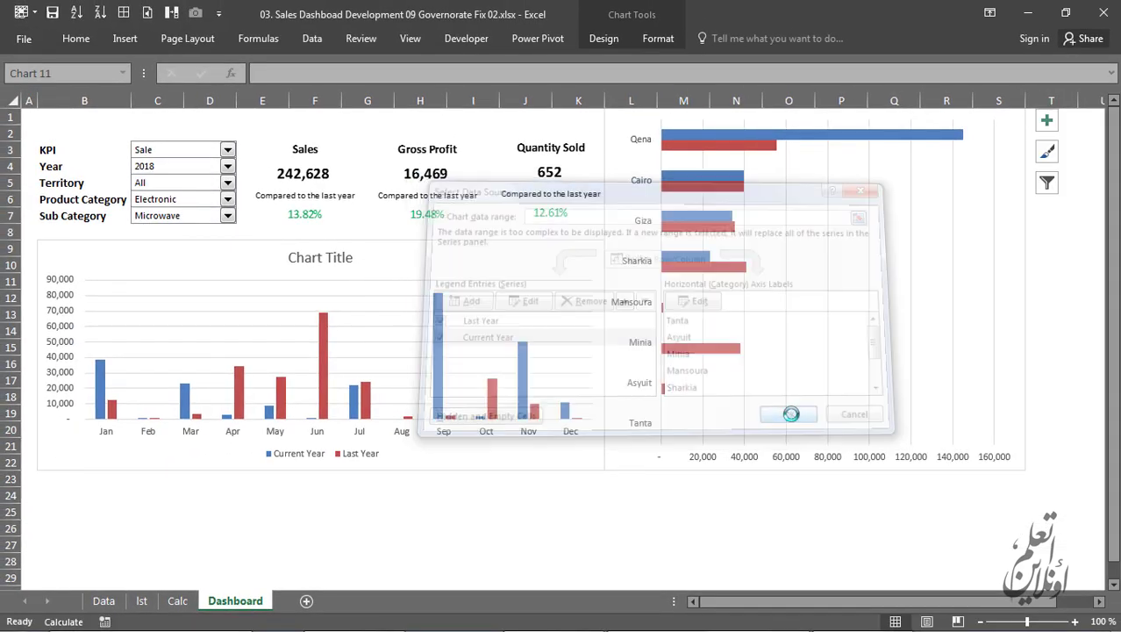
Step: Deselect the chart and reset the Sub Category filter to All
{"action": "left_click", "coordinate": [734, 532]}
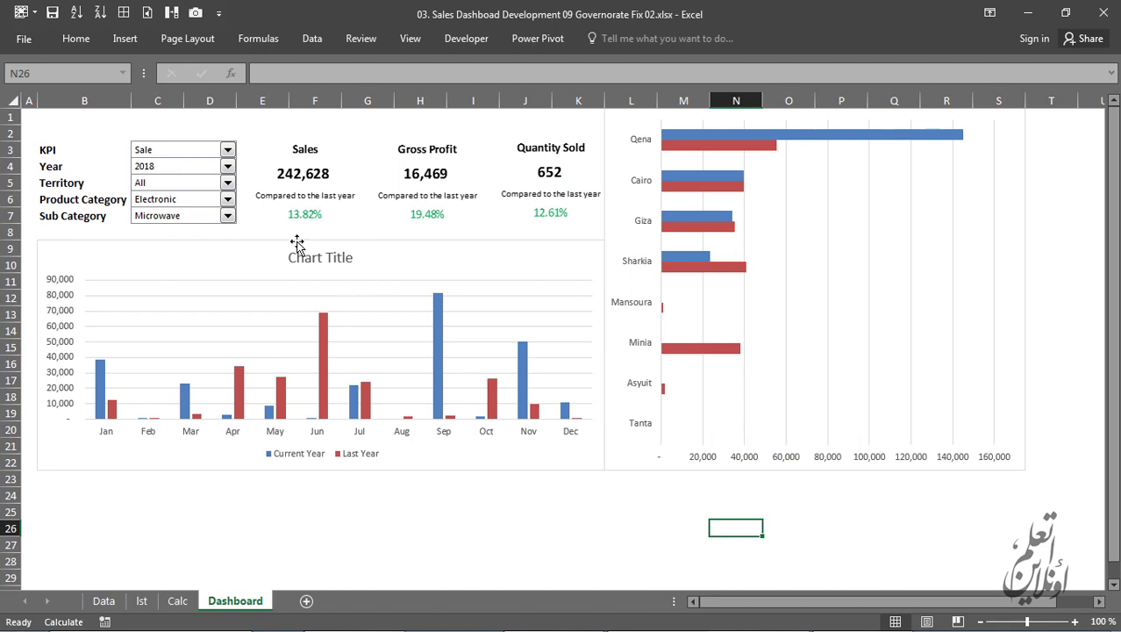
{"action": "left_click", "coordinate": [204, 216]}
{"action": "left_click", "coordinate": [204, 219]}
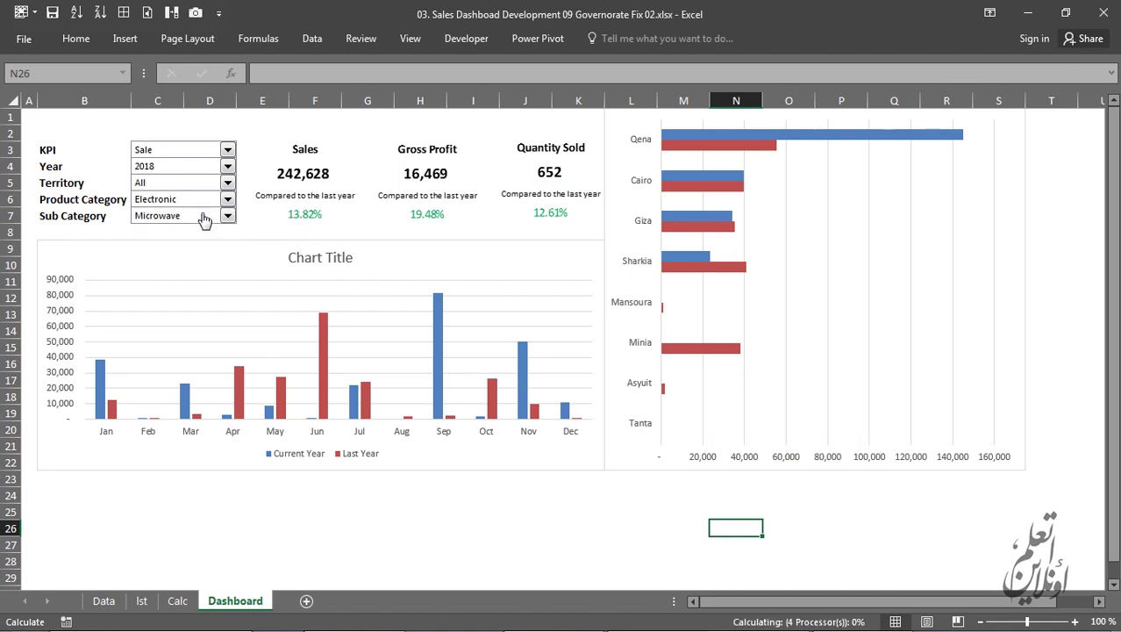
{"action": "left_click", "coordinate": [204, 218]}
{"action": "left_click", "coordinate": [231, 232]}
{"action": "left_click", "coordinate": [231, 232]}
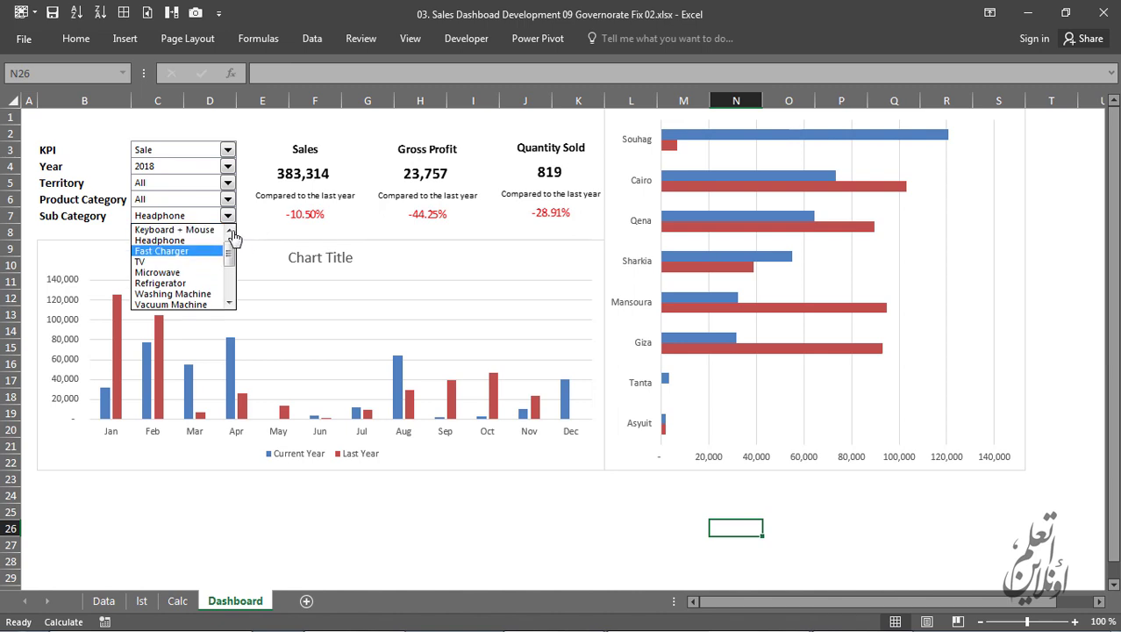
{"action": "left_click", "coordinate": [231, 231]}
{"action": "left_click", "coordinate": [188, 230]}
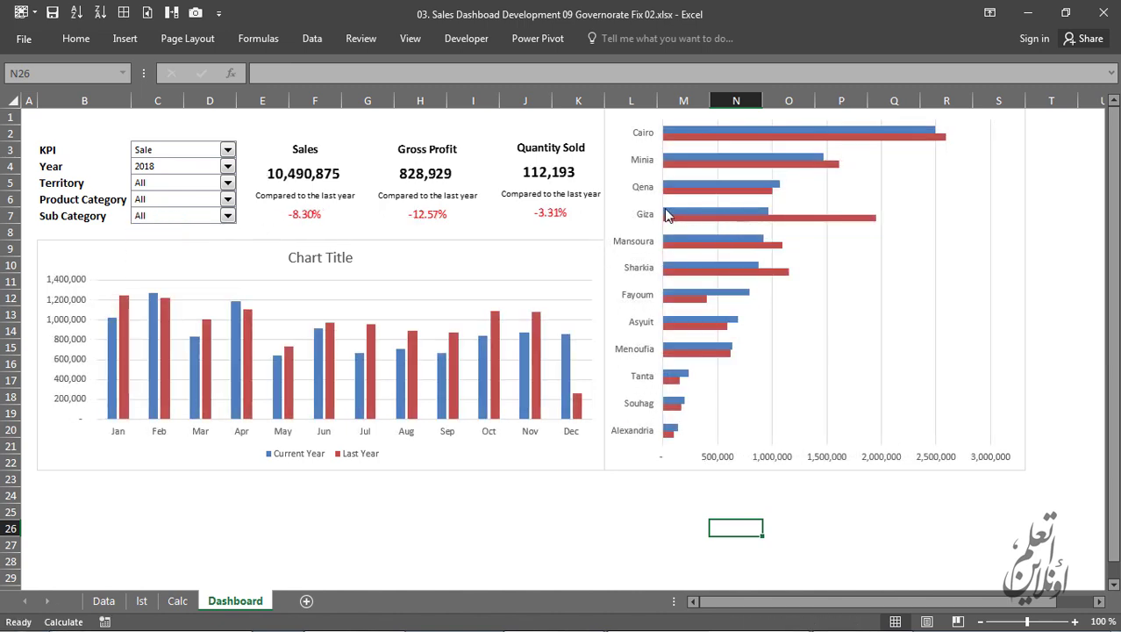
Step: Filter the dashboard to Upper Egypt, Electronic category and Microwave sub category
{"action": "left_click", "coordinate": [186, 185]}
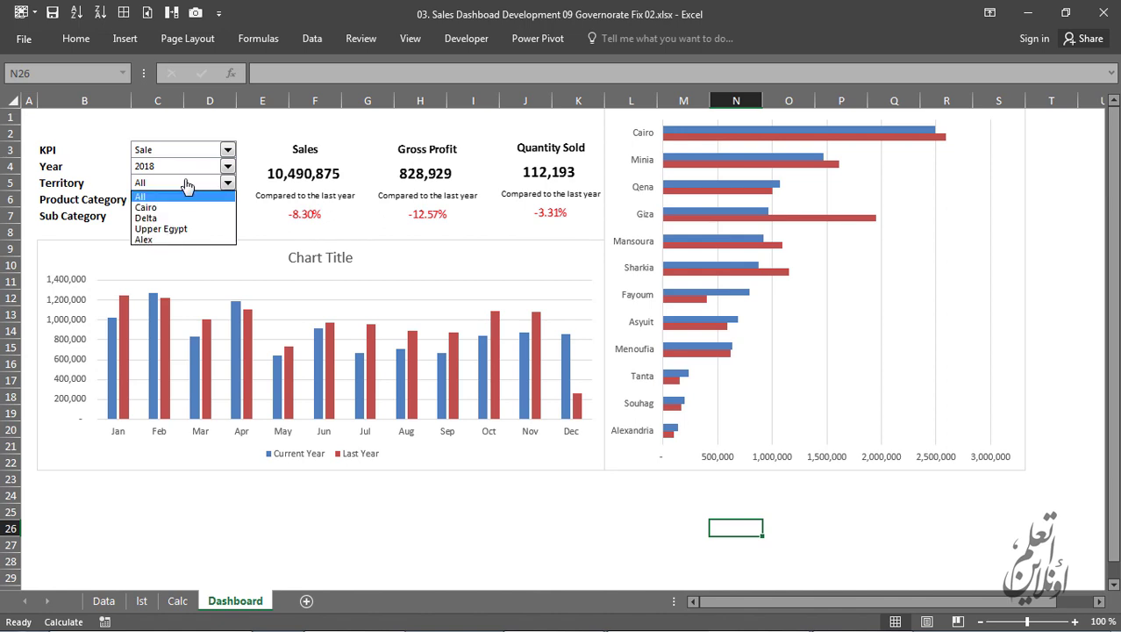
{"action": "left_click", "coordinate": [192, 229]}
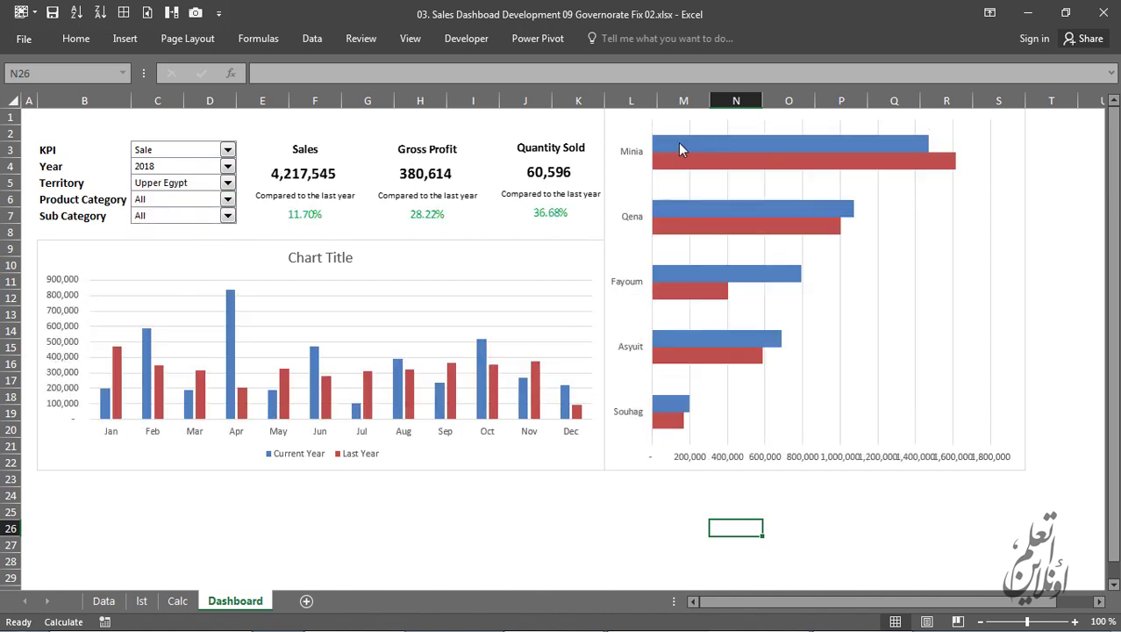
{"action": "mouse_move", "coordinate": [677, 425]}
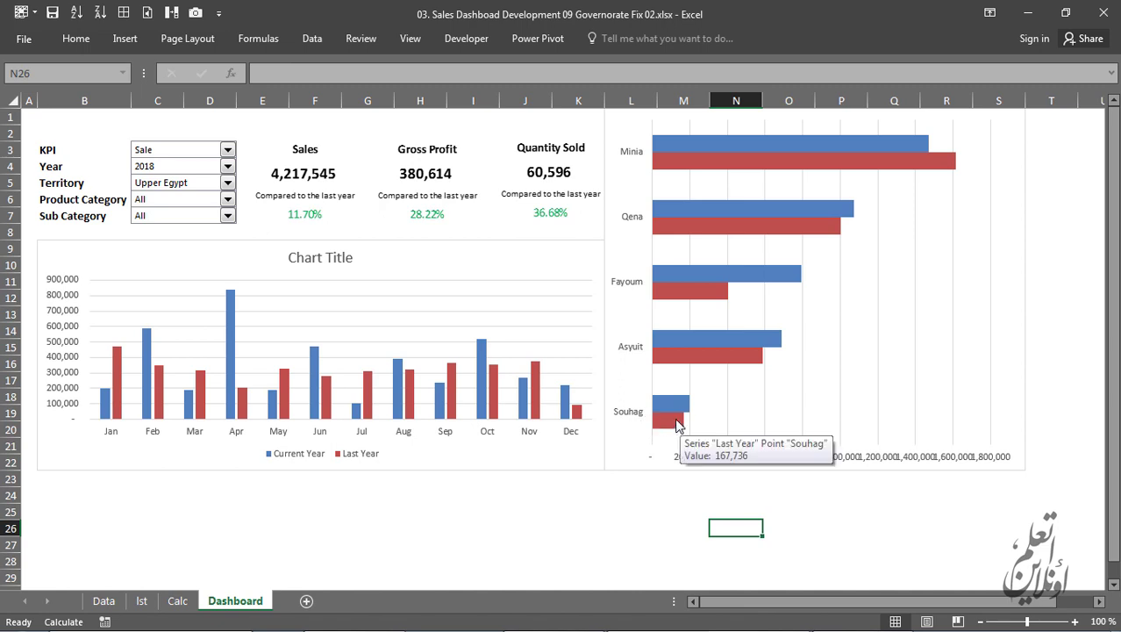
{"action": "left_click", "coordinate": [228, 199]}
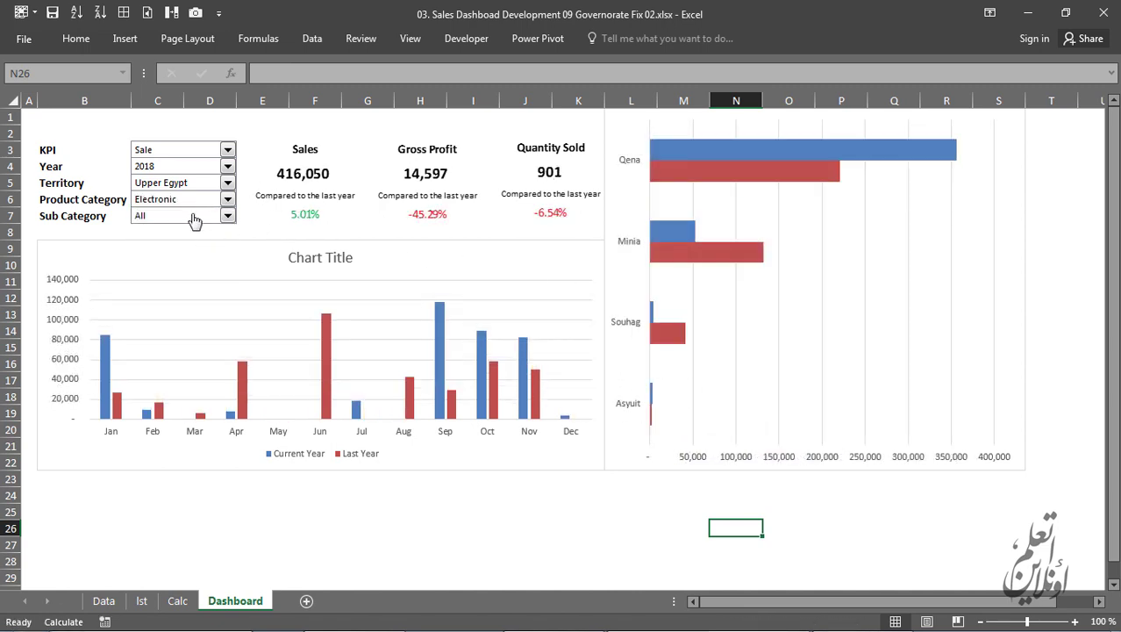
{"action": "left_click", "coordinate": [195, 217]}
{"action": "left_click", "coordinate": [188, 249]}
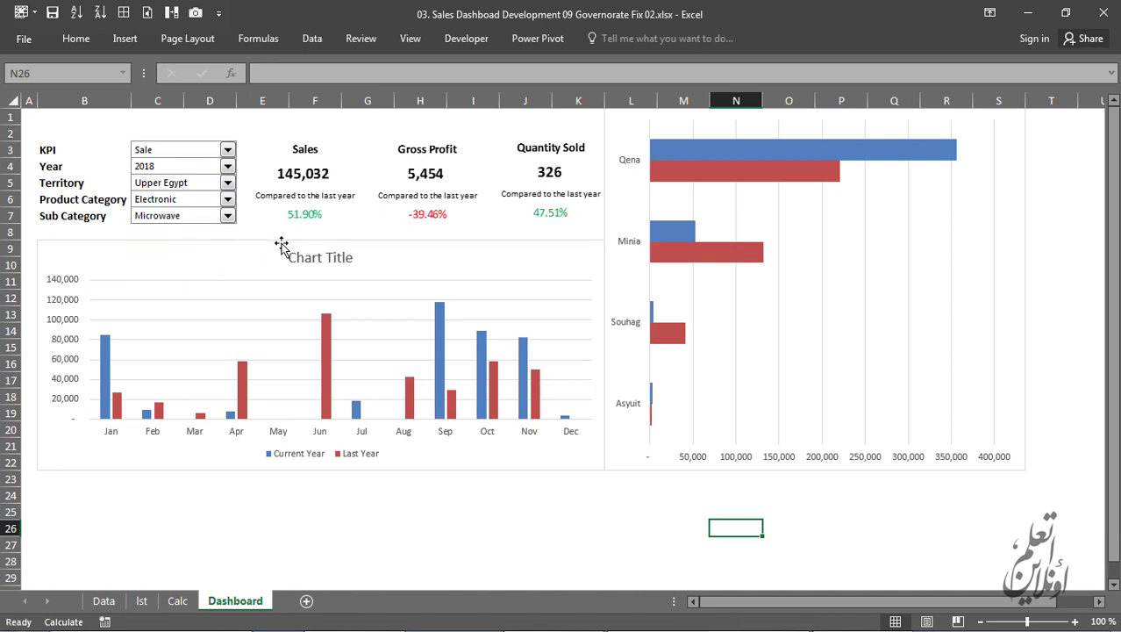